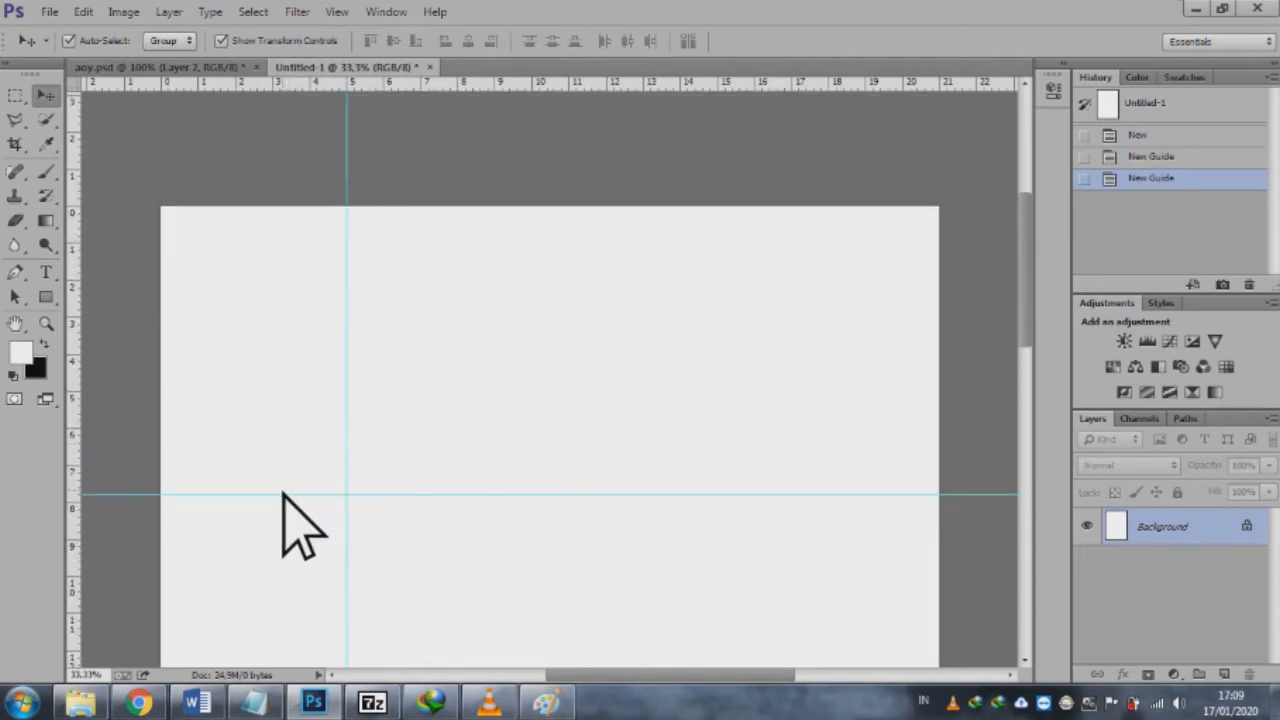
# Step: Move the horizontal guide up to about 6 on the vertical ruler and switch to the aoy.psd document
pyautogui.moveTo(280, 495); pyautogui.dragTo(311, 428)
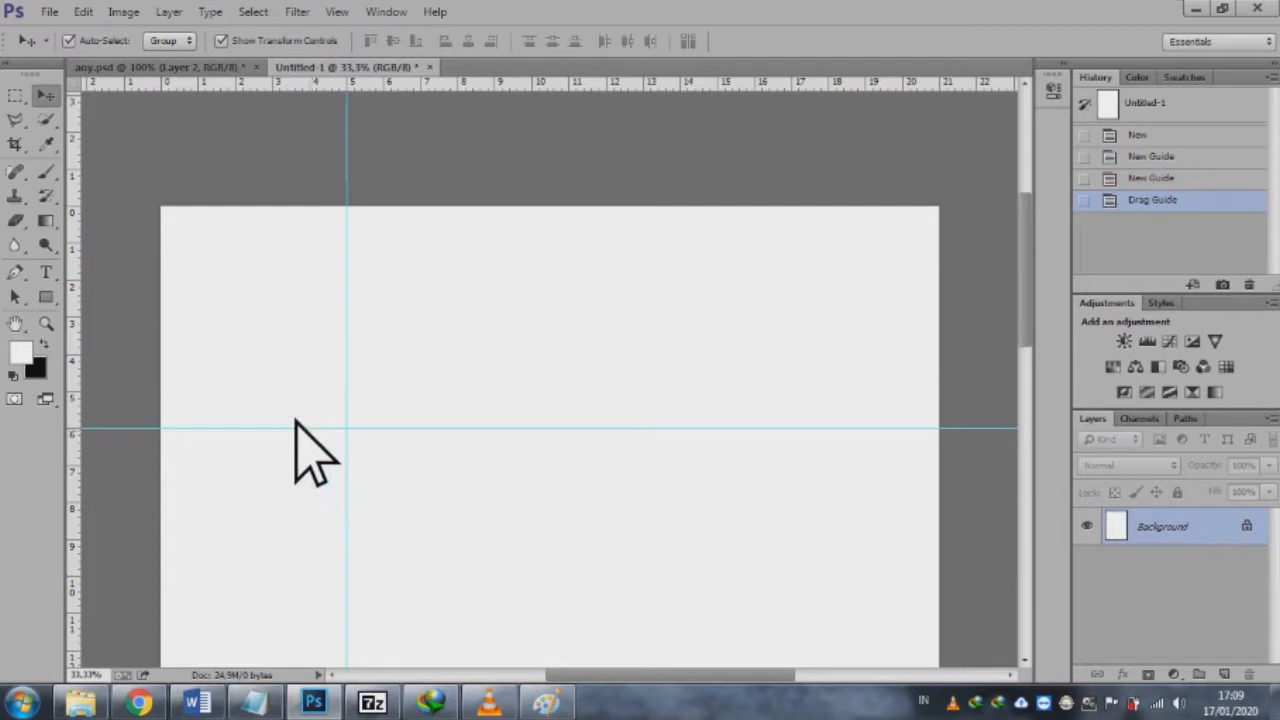
pyautogui.click(163, 68)
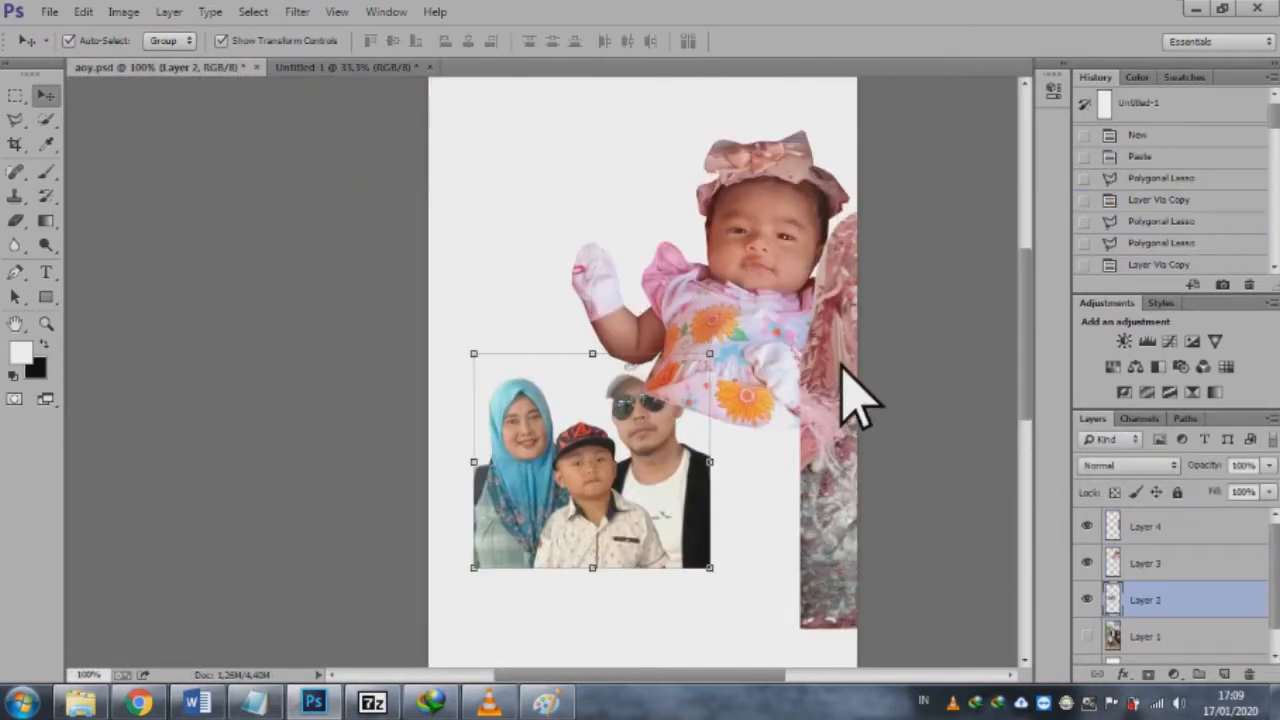
pyautogui.moveTo(855, 400); pyautogui.dragTo(540, 345)
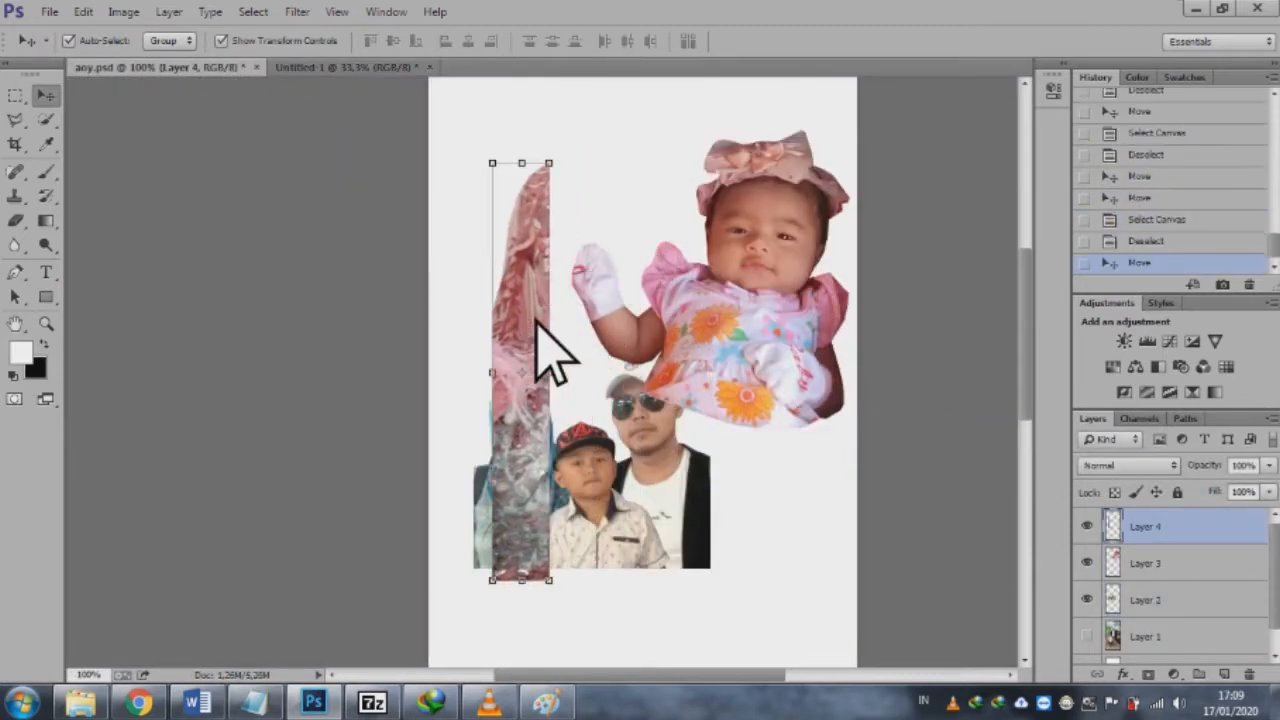
pyautogui.hotkey('ctrl', 'z')
pyautogui.hotkey('ctrl', 'z')
pyautogui.hotkey('ctrl', 'z')
pyautogui.hotkey('ctrl', 'z')
pyautogui.hotkey('ctrl', 'z')
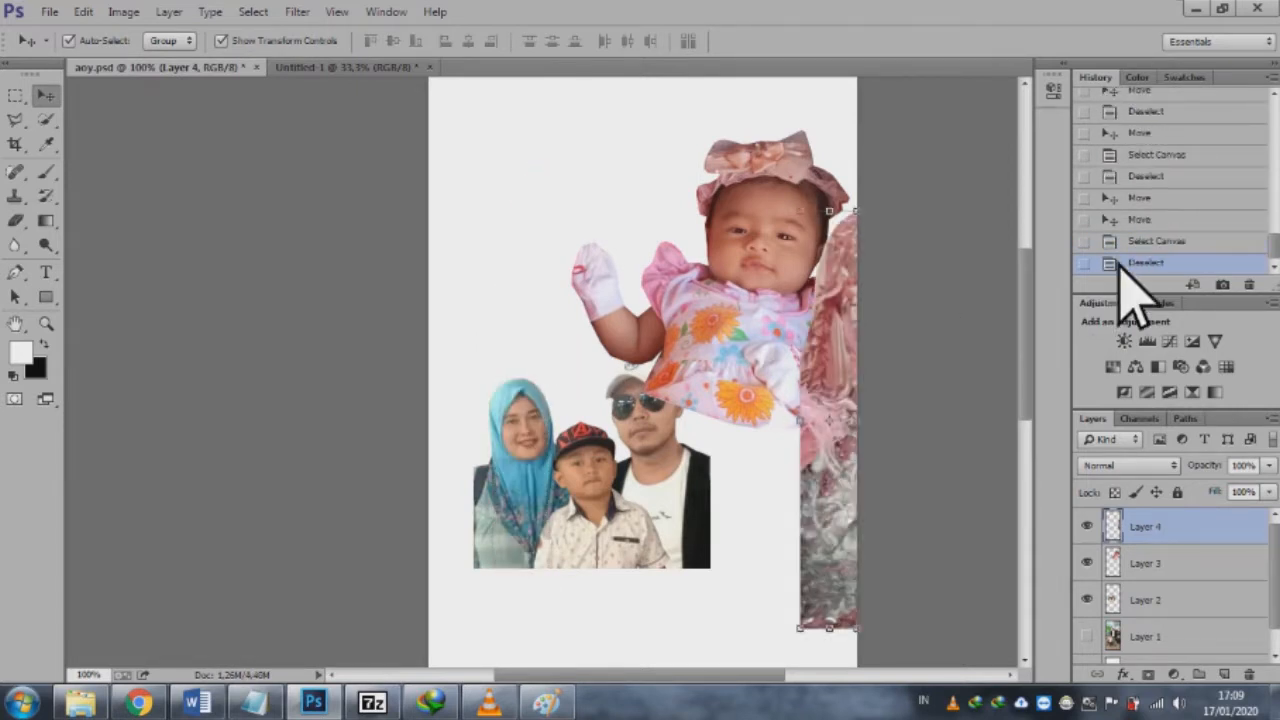
# Step: Step back through the history to the Free Transform state that contains the full bride-and-groom photo
pyautogui.click(1201, 154)
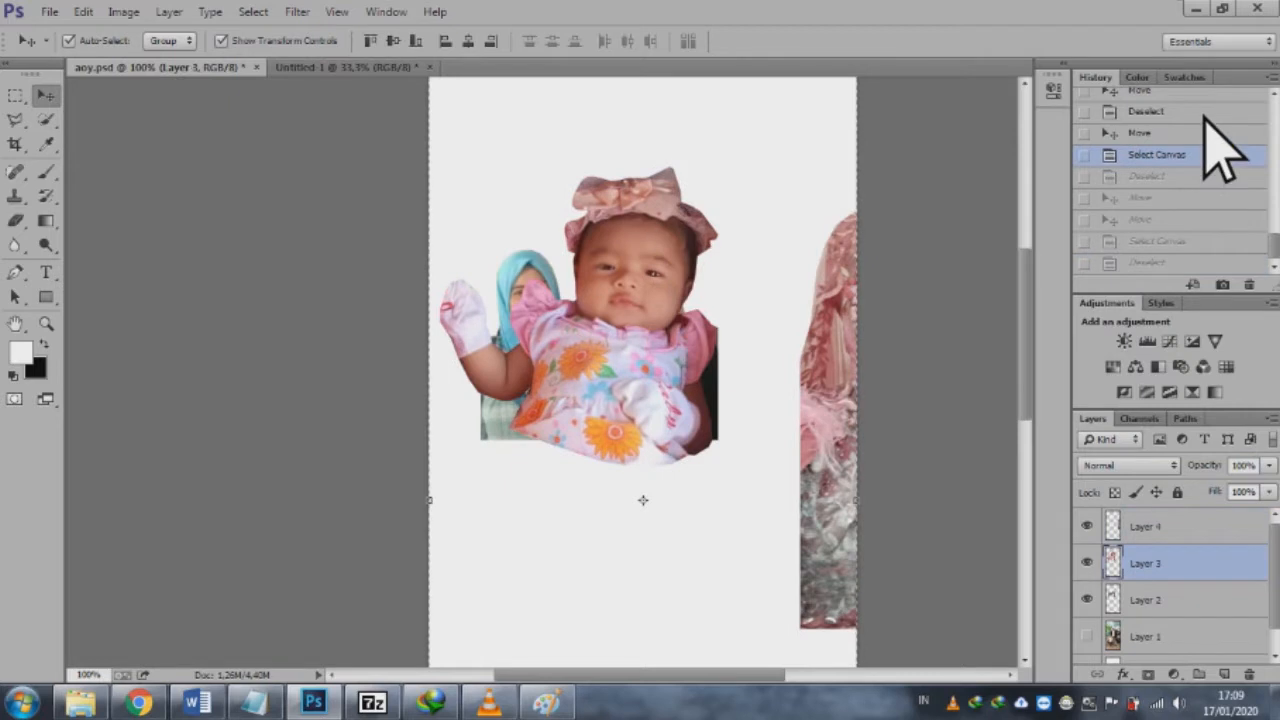
pyautogui.click(1140, 112)
pyautogui.moveTo(1275, 255); pyautogui.dragTo(1275, 222)
pyautogui.click(1145, 154)
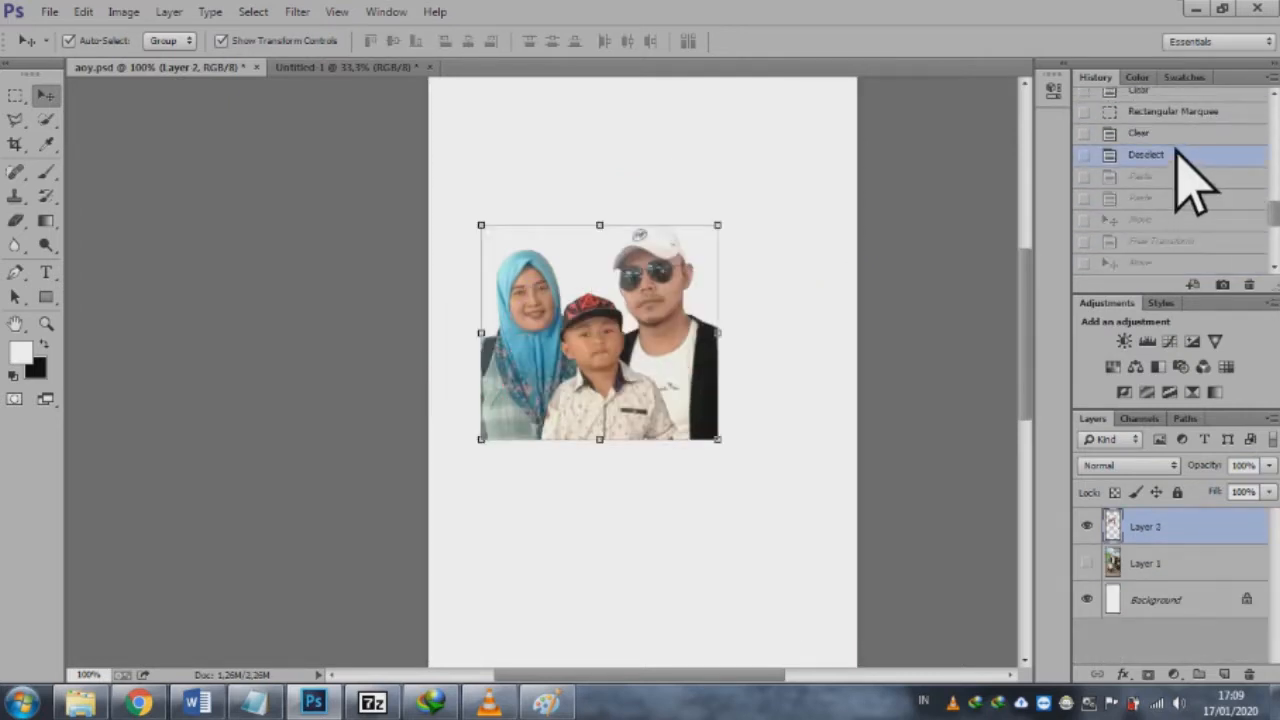
pyautogui.click(1177, 245)
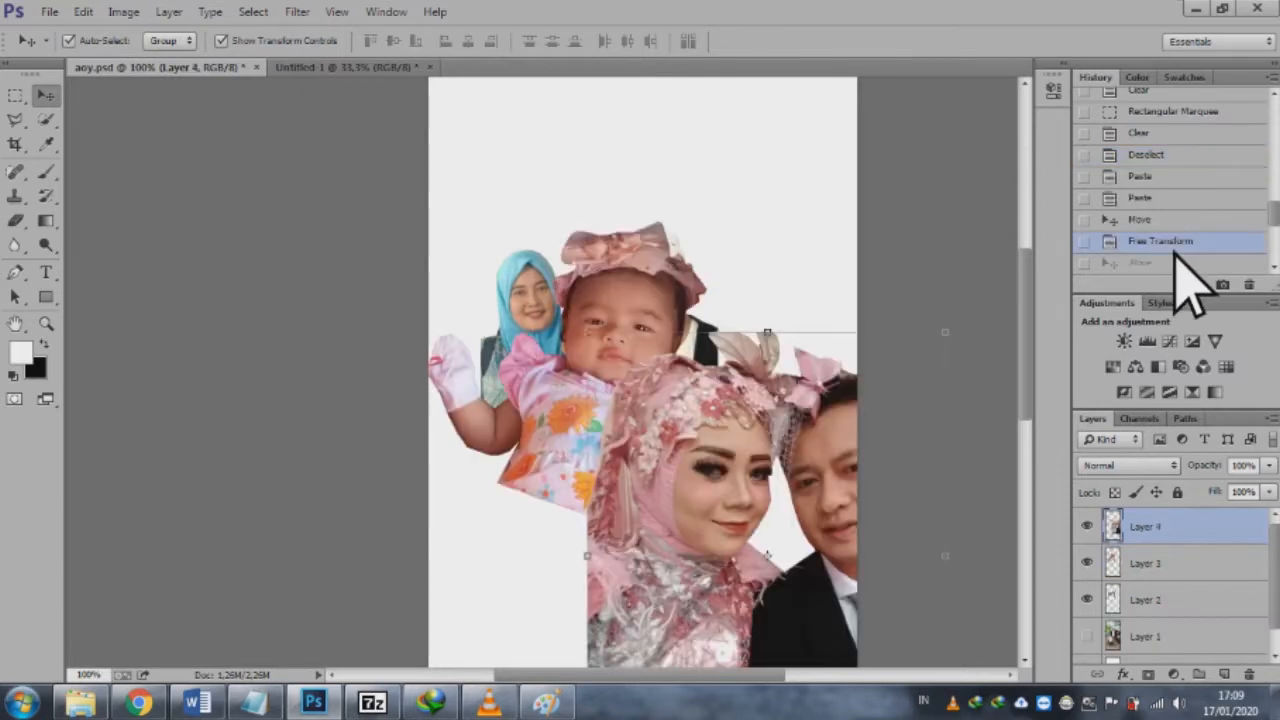
# Step: Move the bride-and-groom photo fully inside the canvas and copy the whole canvas of that layer into Untitled-1
pyautogui.moveTo(777, 451); pyautogui.dragTo(650, 365)
pyautogui.hotkey('ctrl', 'a')
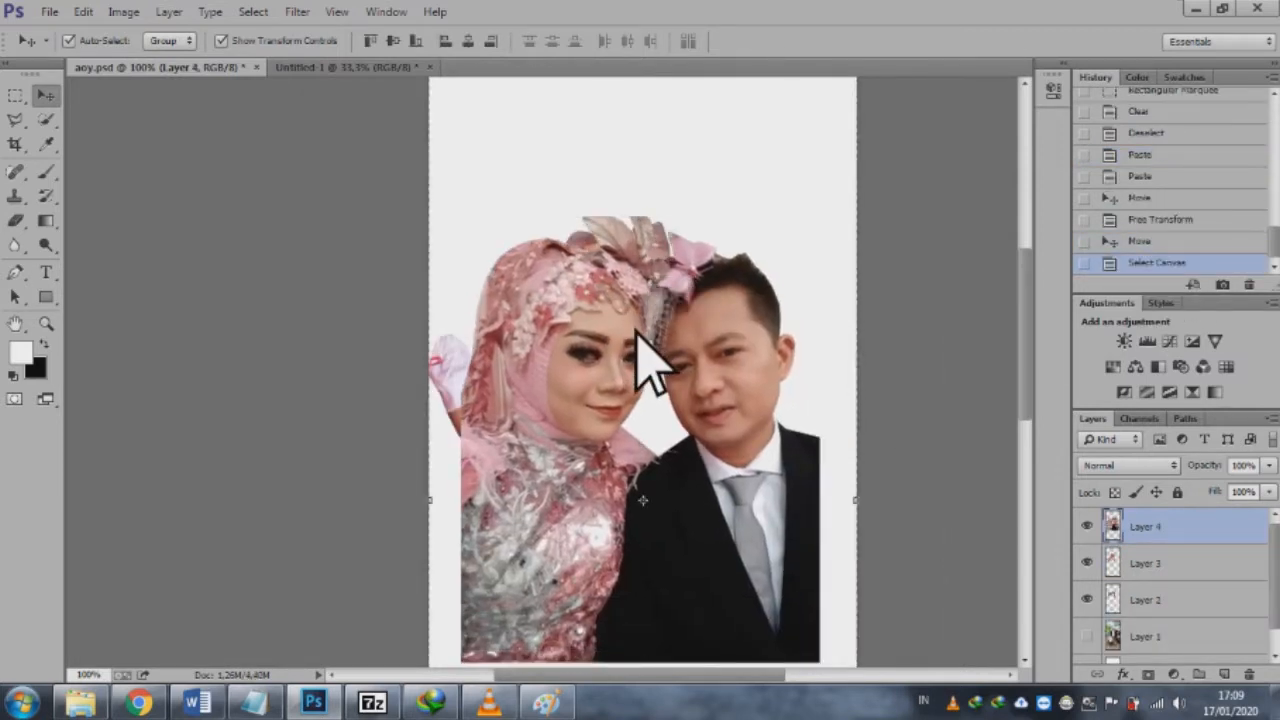
pyautogui.click(376, 66)
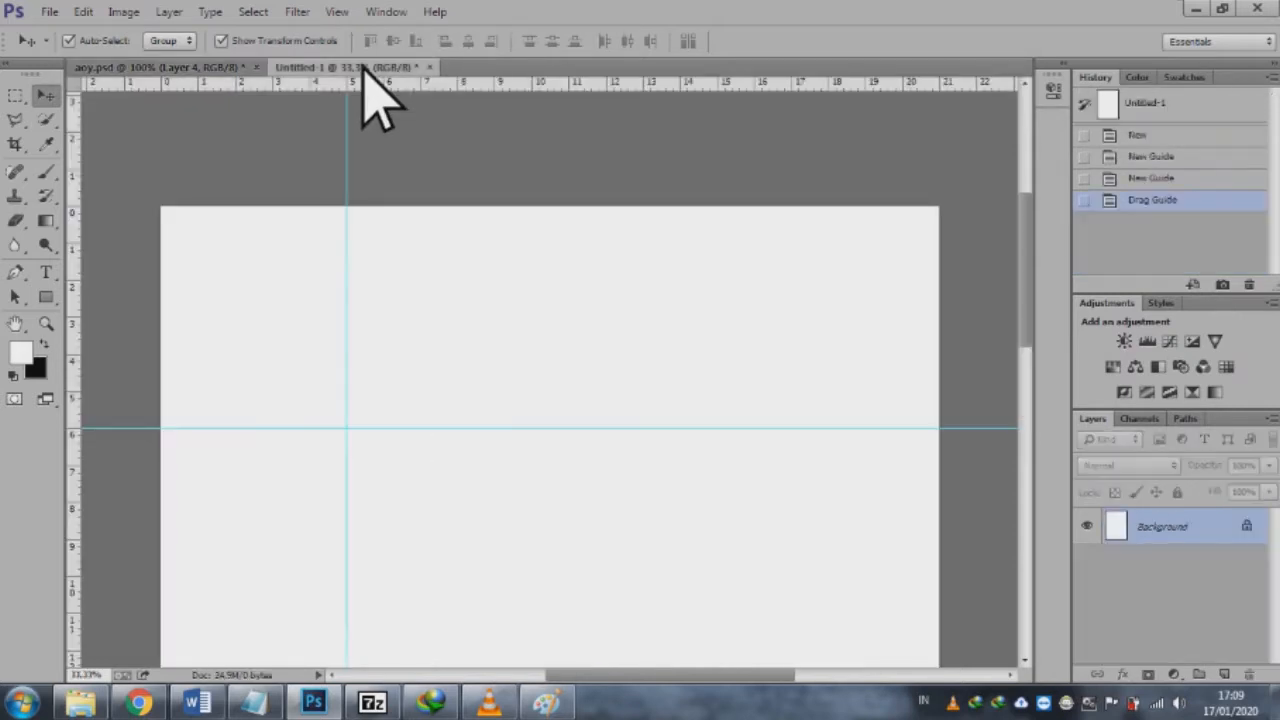
pyautogui.hotkey('ctrl', 'v')
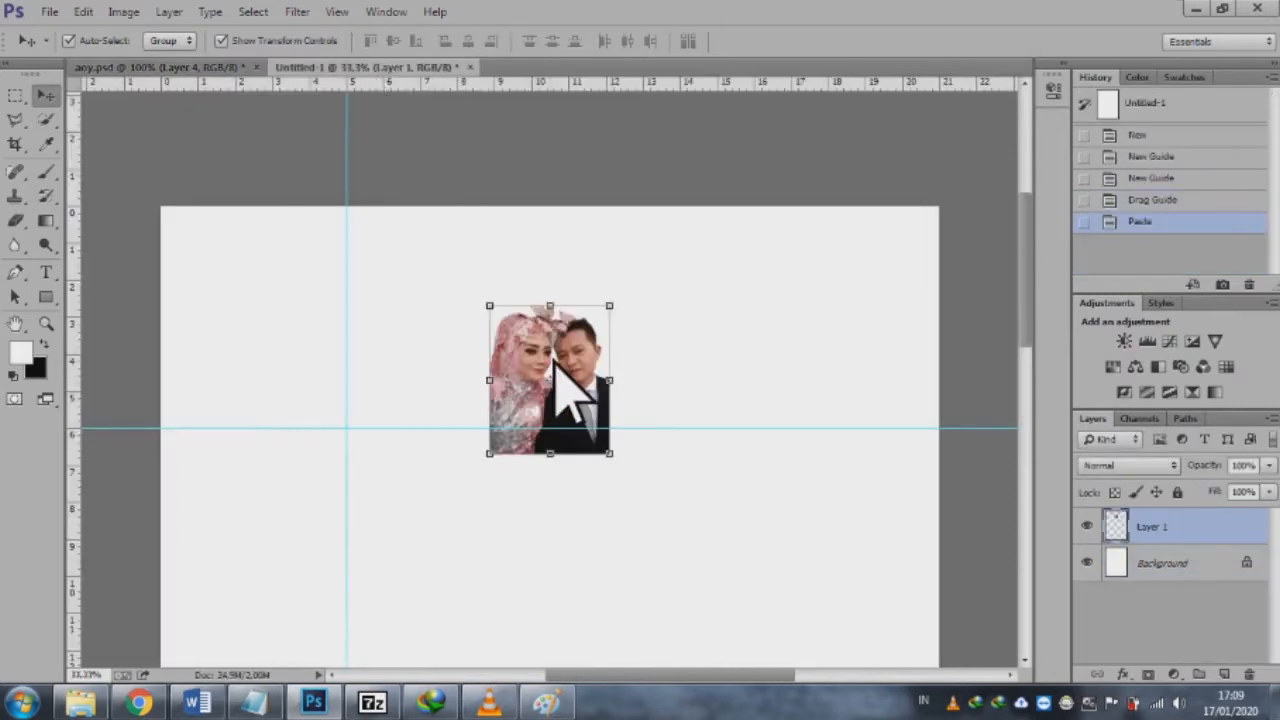
# Step: Add a 30 px black outside Stroke to the pasted couple layer
pyautogui.rightClick(1189, 530)
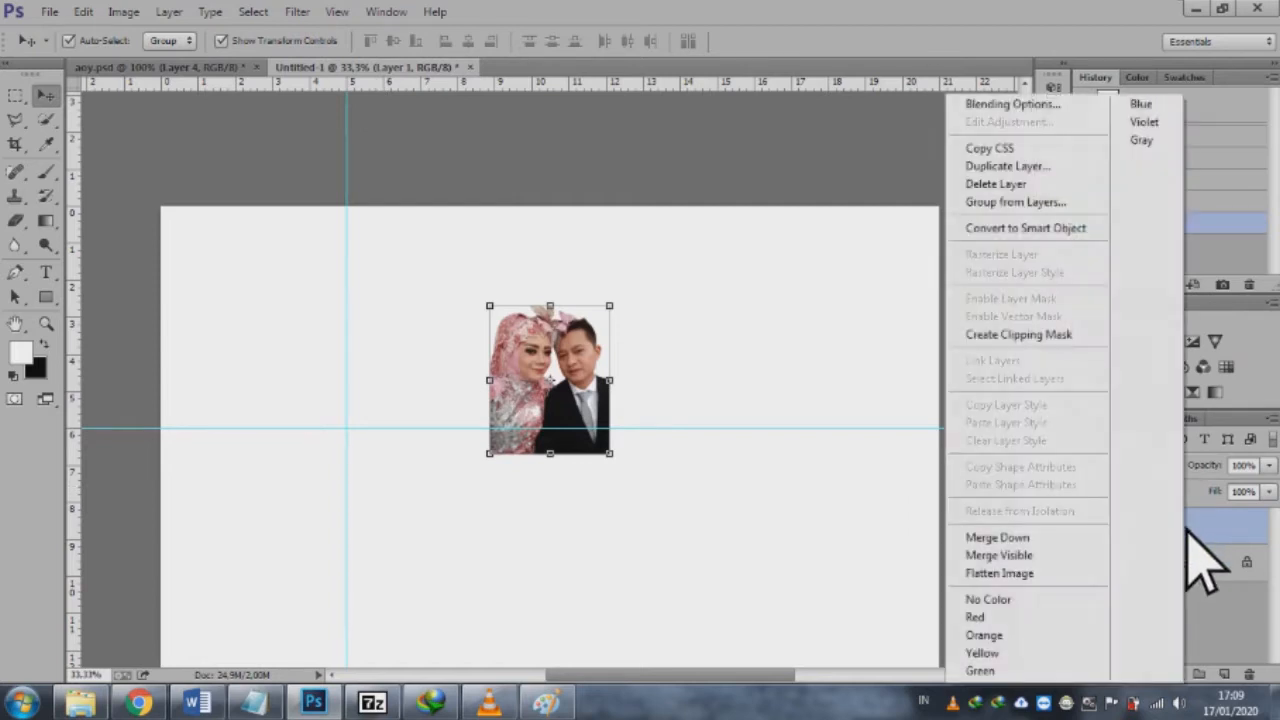
pyautogui.click(1053, 106)
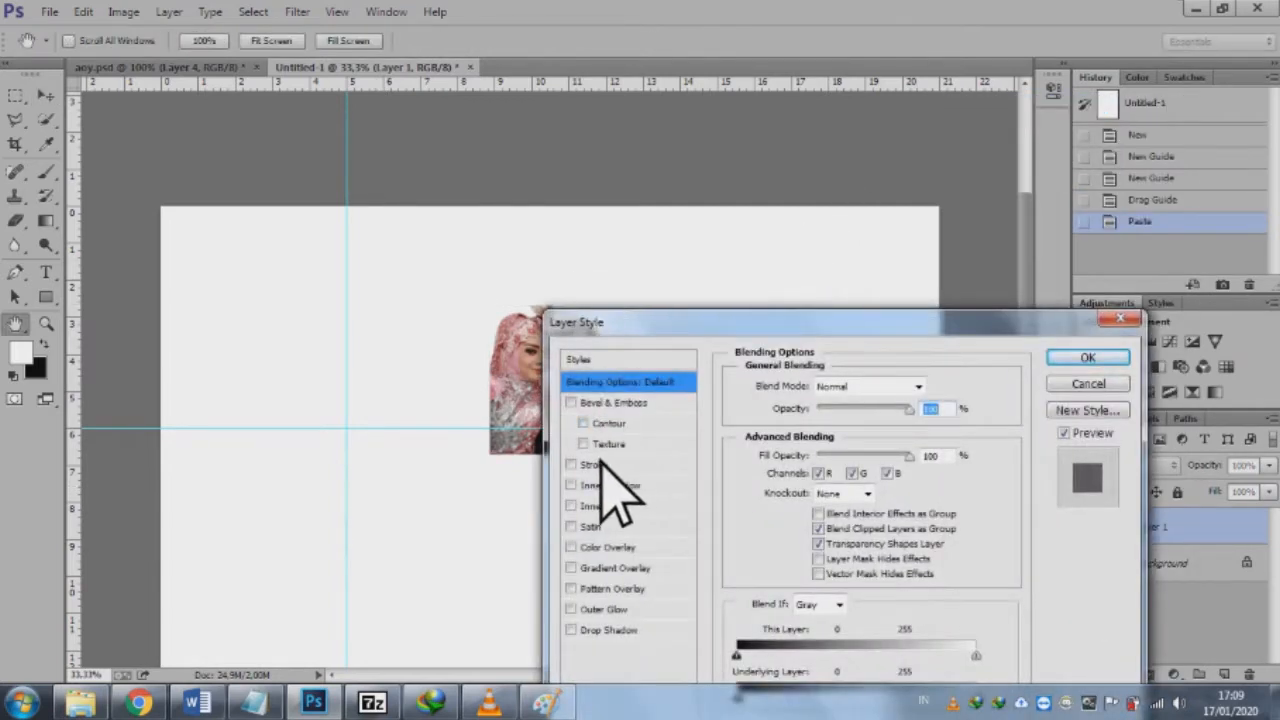
pyautogui.click(601, 466)
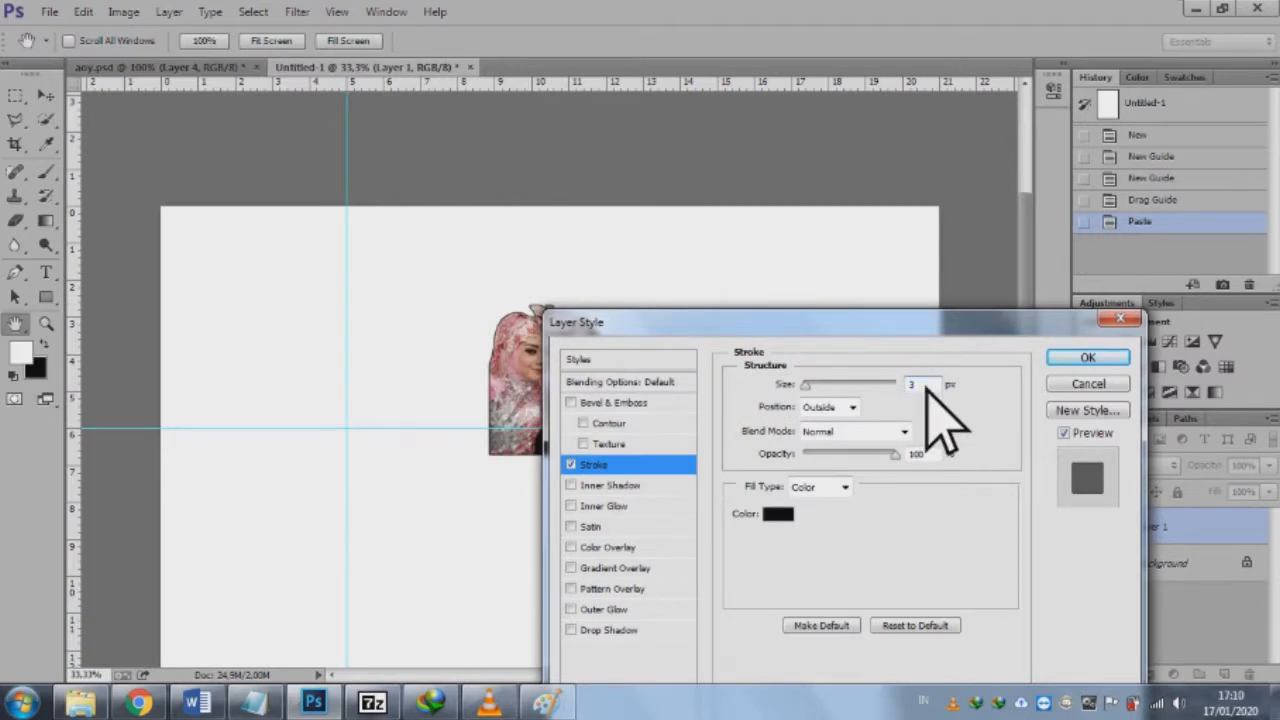
pyautogui.write('0')
pyautogui.press('Return')
# Step: Place the couple photo in the page's upper-left corner and scale it to 139.37% to fit within the two guides
pyautogui.moveTo(572, 345); pyautogui.dragTo(253, 252)
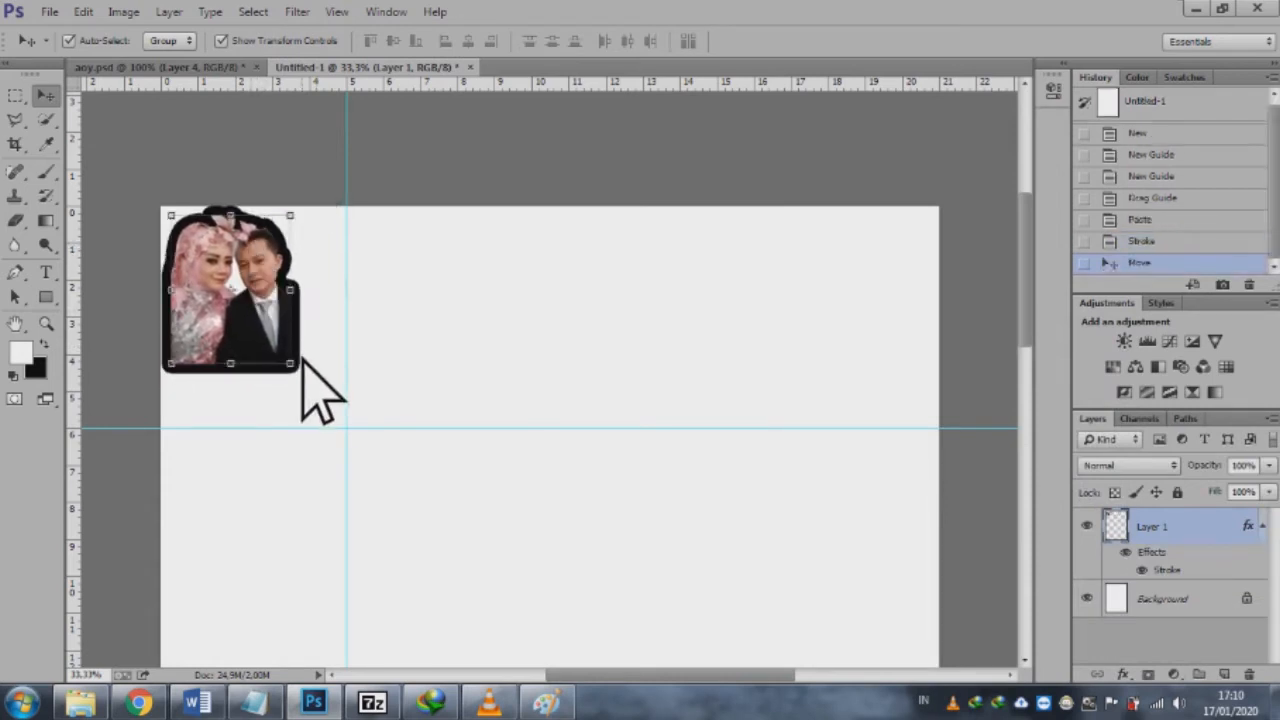
pyautogui.moveTo(303, 372); pyautogui.dragTo(349, 425)
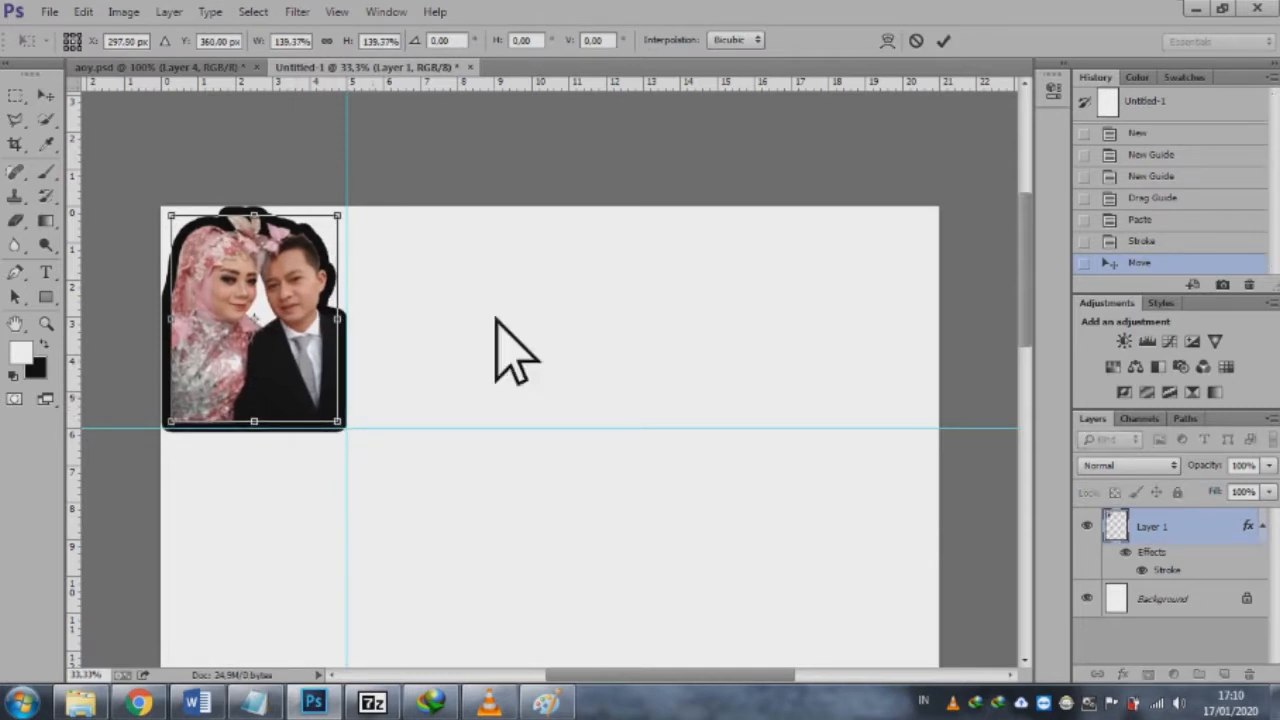
pyautogui.click(944, 42)
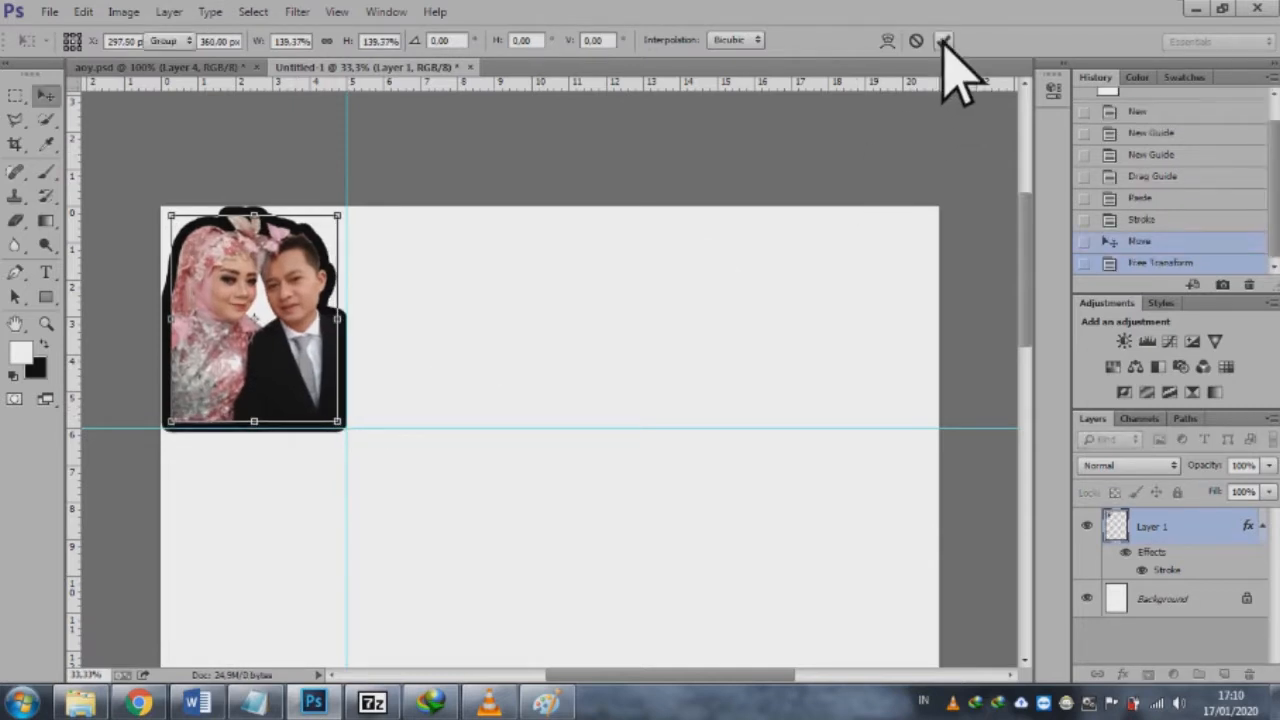
# Step: Delete a strip along the bottom of the couple photo using a rectangular marquee selection, and deselect
pyautogui.rightClick(1188, 527)
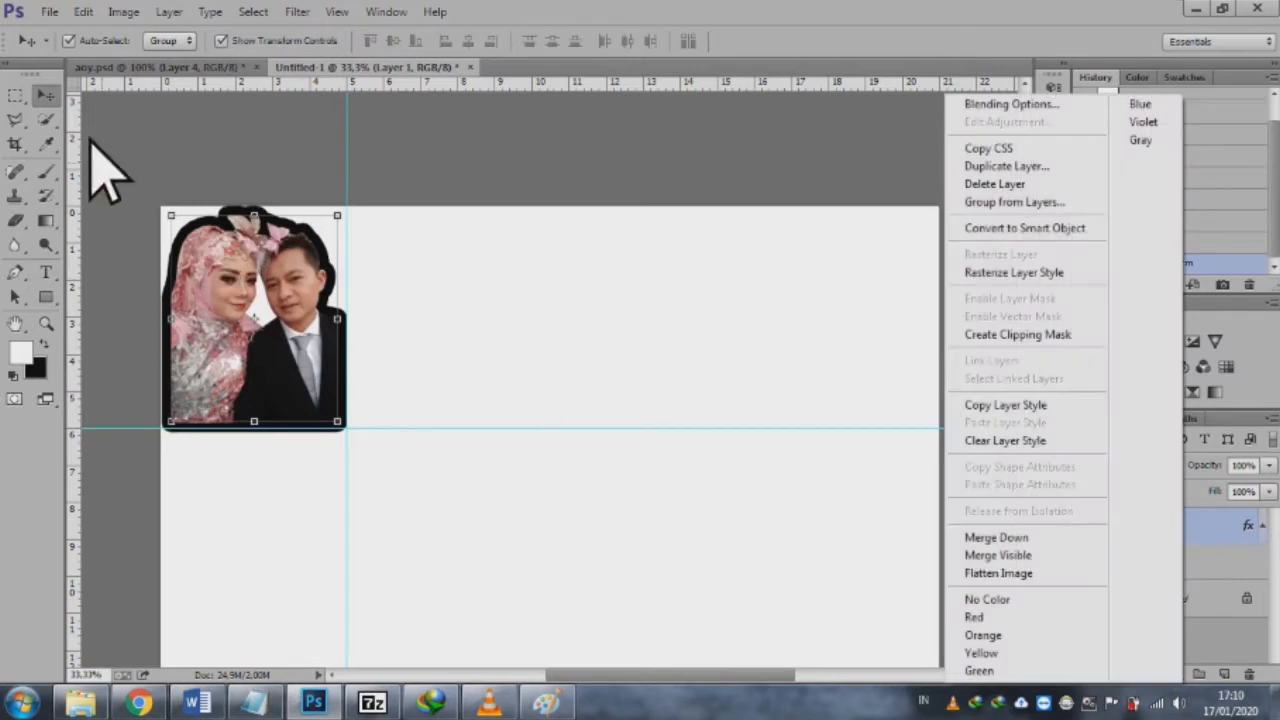
pyautogui.click(5, 90)
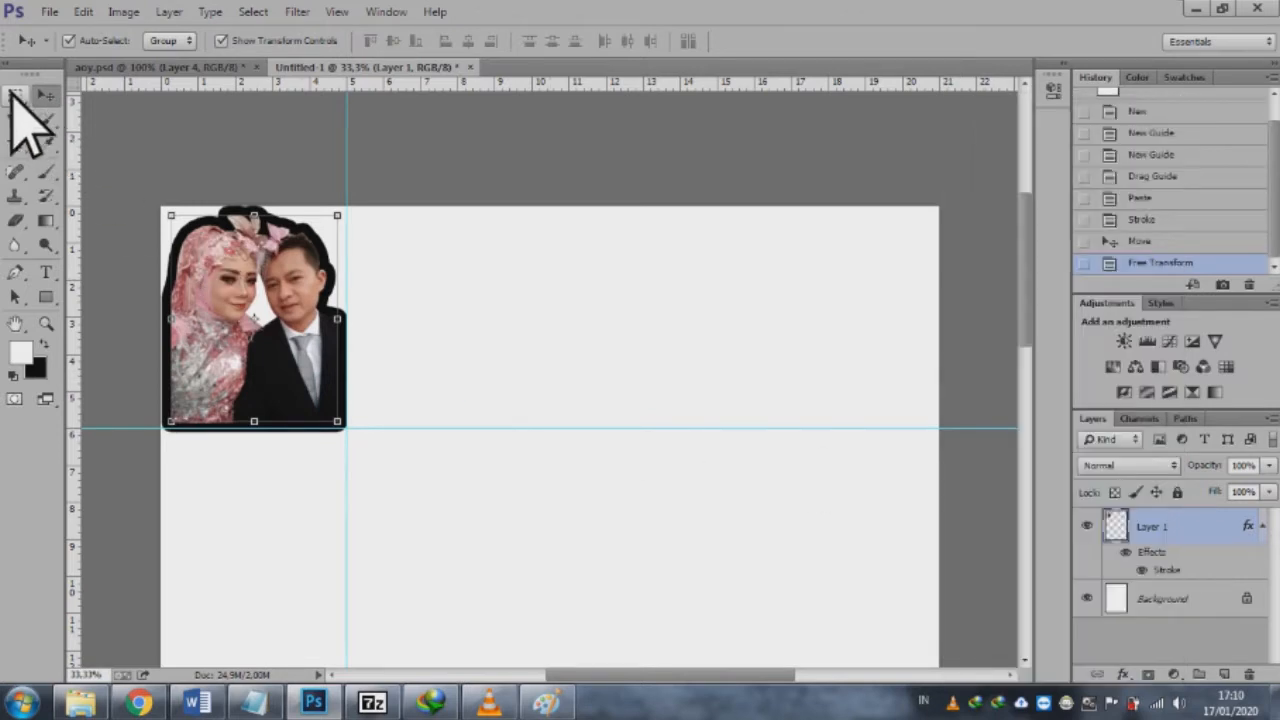
pyautogui.click(14, 96)
pyautogui.moveTo(161, 476); pyautogui.dragTo(425, 390)
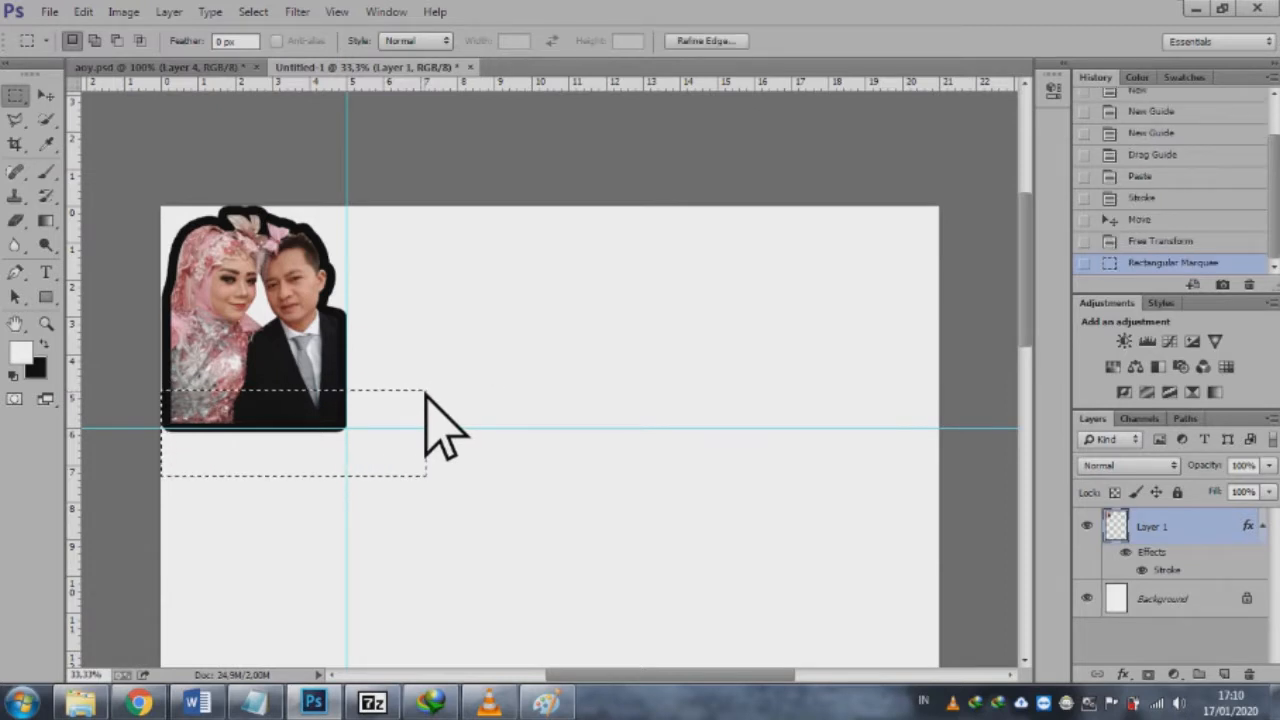
pyautogui.press('Delete')
pyautogui.hotkey('ctrl', 'd')
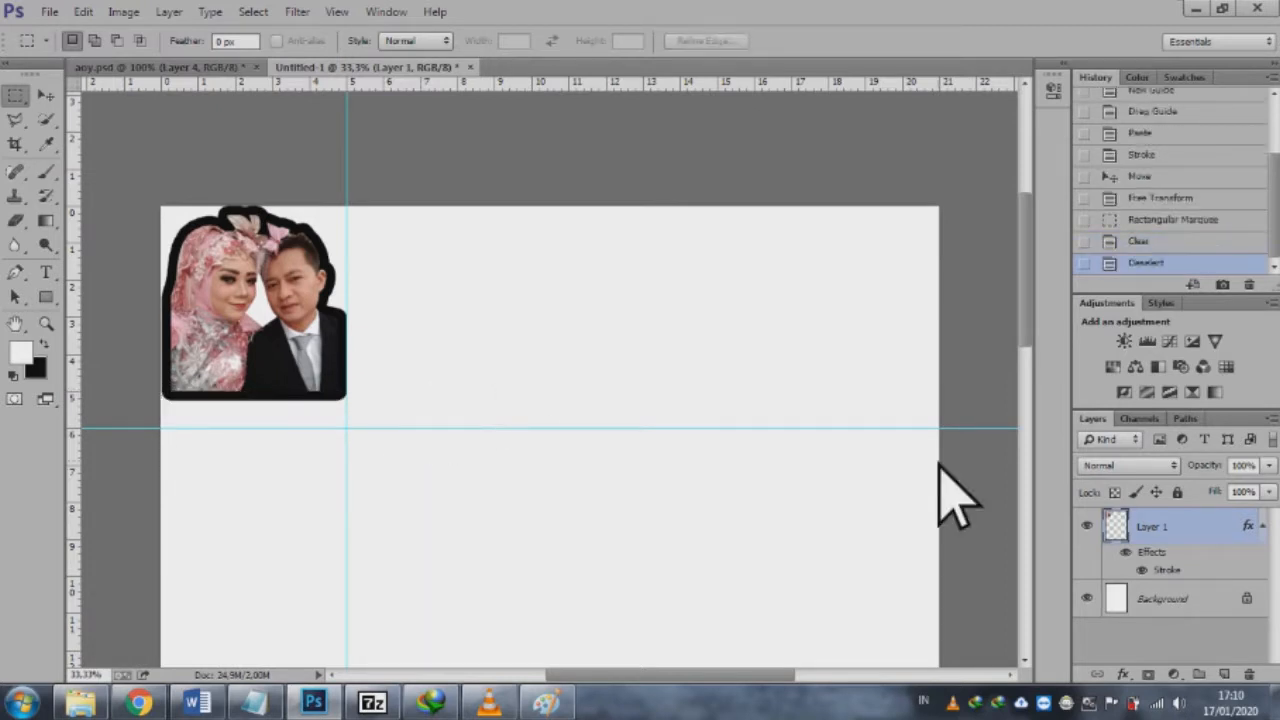
# Step: Change the couple layer's stroke colour to white (ffffff)
pyautogui.rightClick(1218, 530)
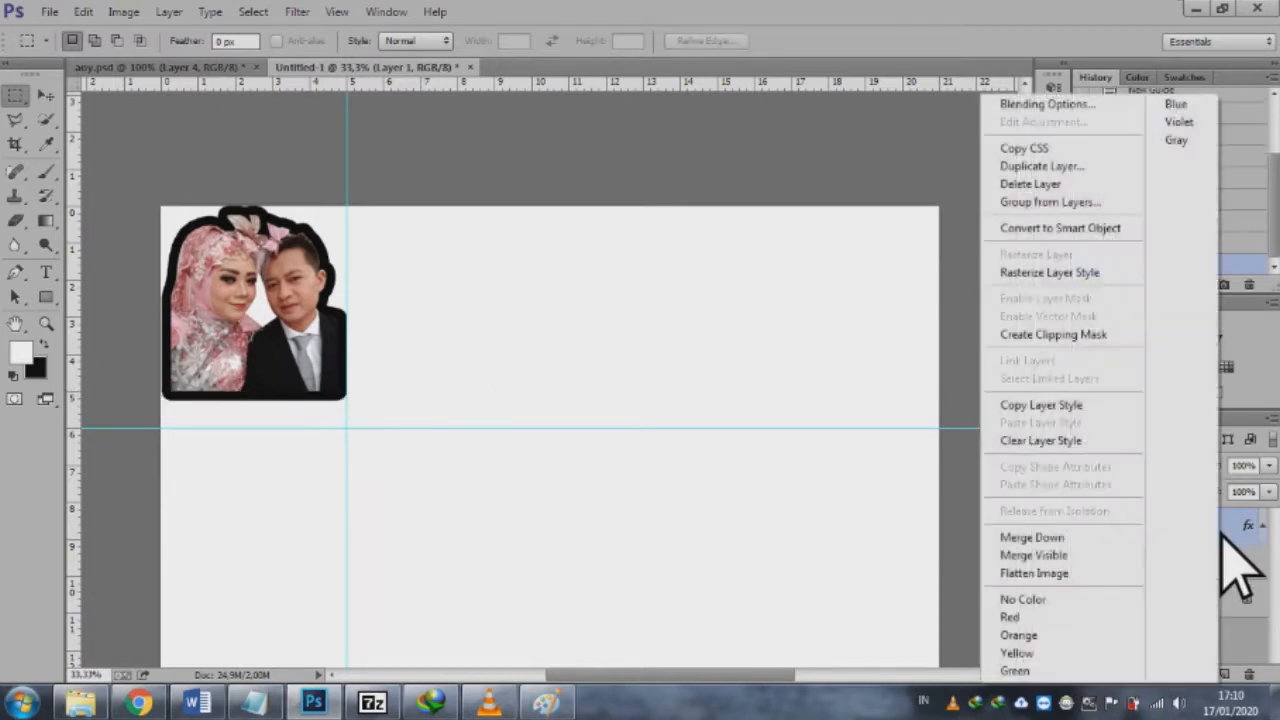
pyautogui.click(1076, 108)
pyautogui.press('F1')
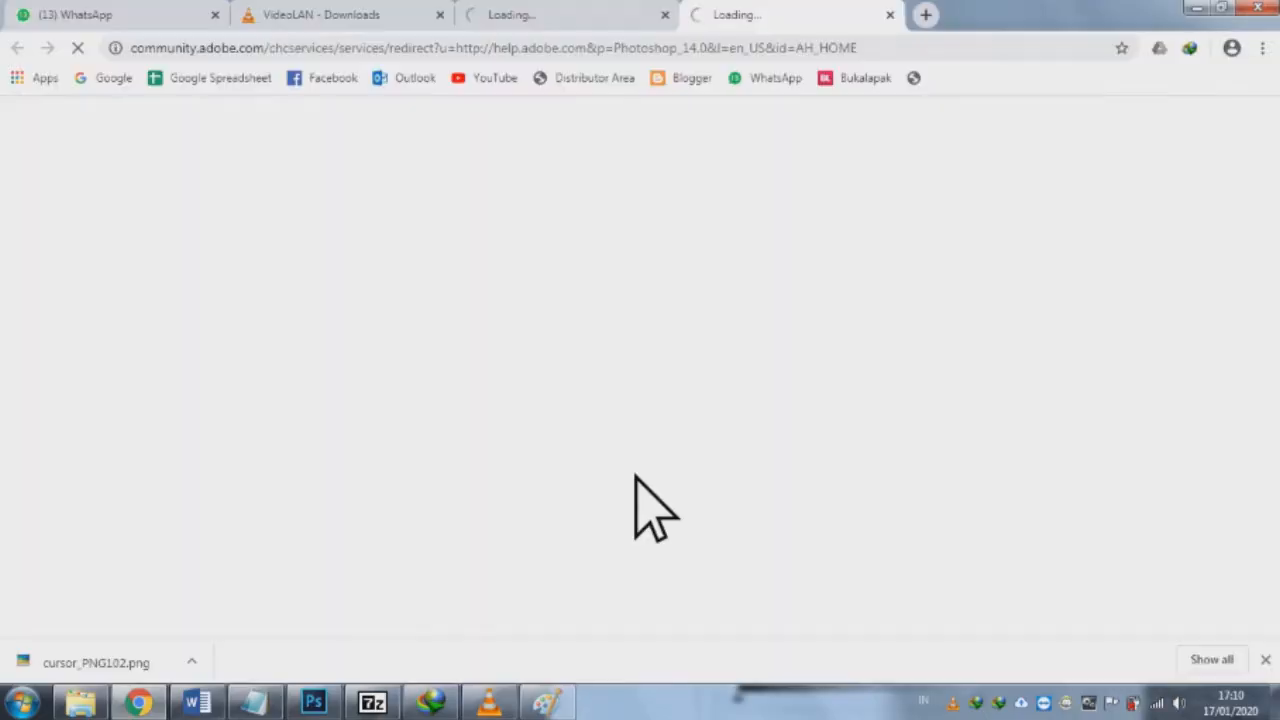
pyautogui.click(1197, 8)
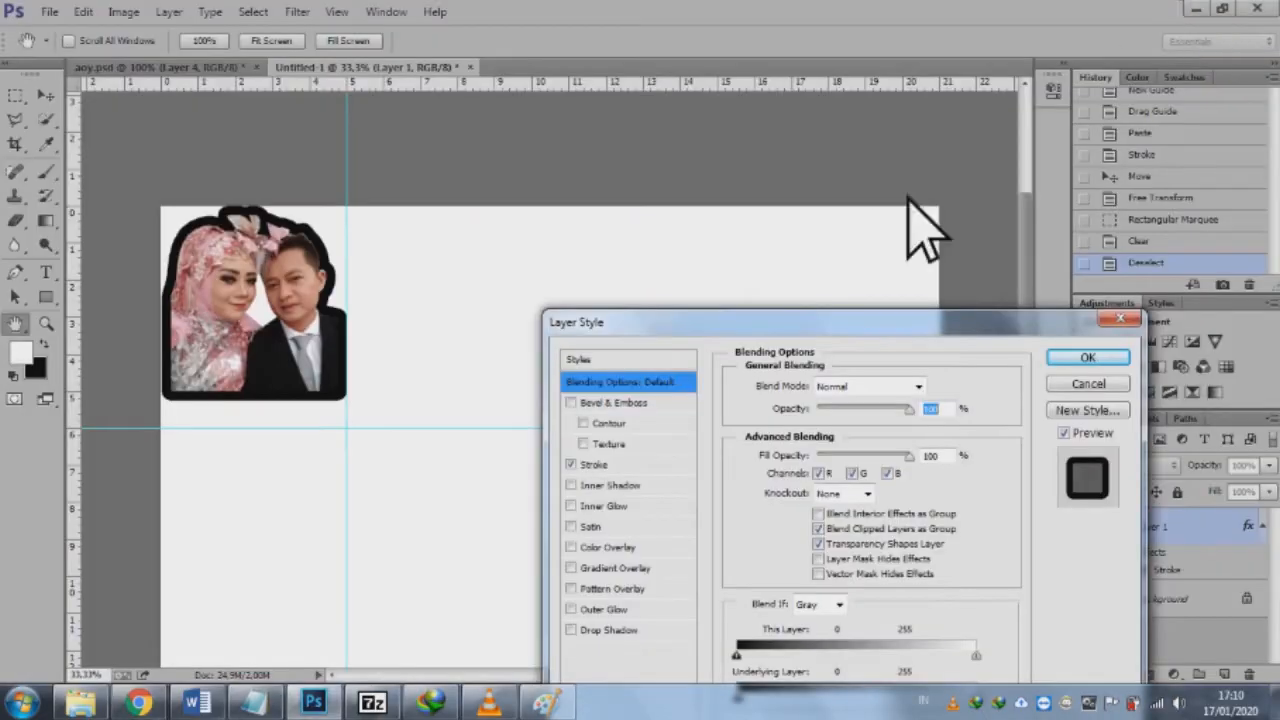
pyautogui.click(629, 466)
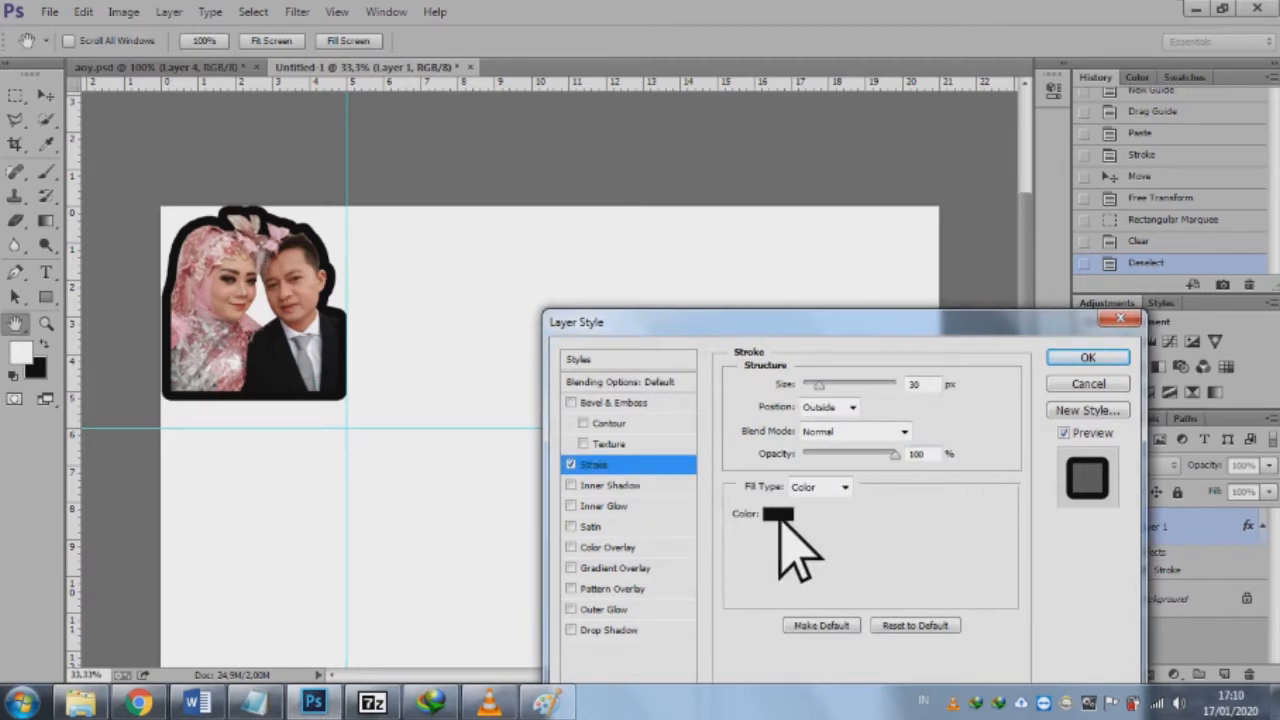
pyautogui.click(490, 703)
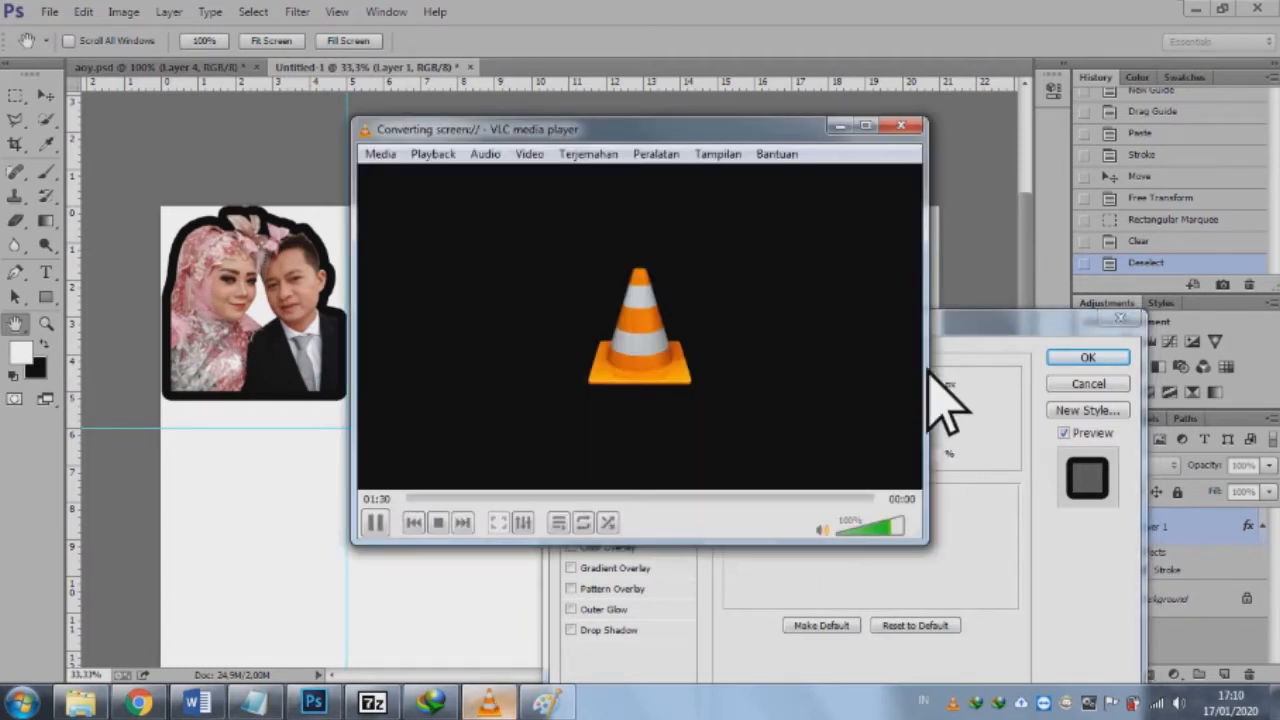
pyautogui.click(955, 330)
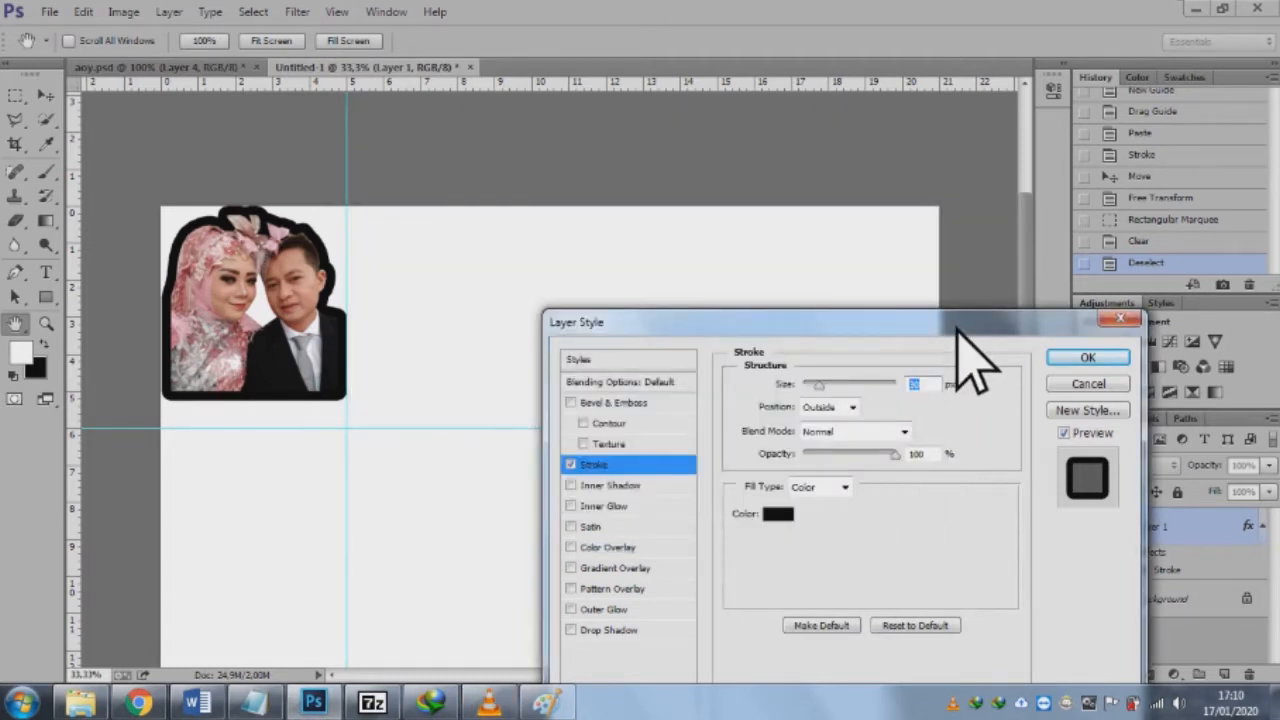
pyautogui.click(780, 516)
pyautogui.click(315, 385)
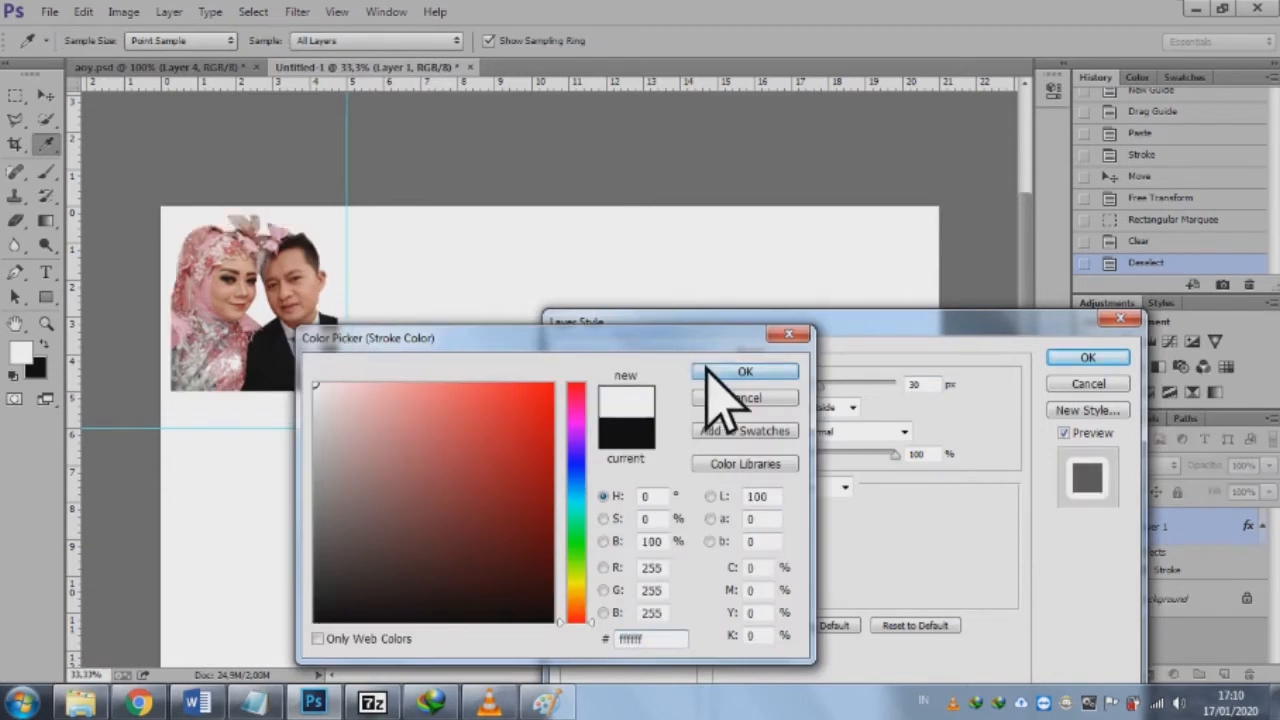
pyautogui.click(708, 370)
pyautogui.click(1100, 358)
# Step: Rasterize the couple layer's style and give it a new 1 px black outside Stroke
pyautogui.rightClick(1190, 530)
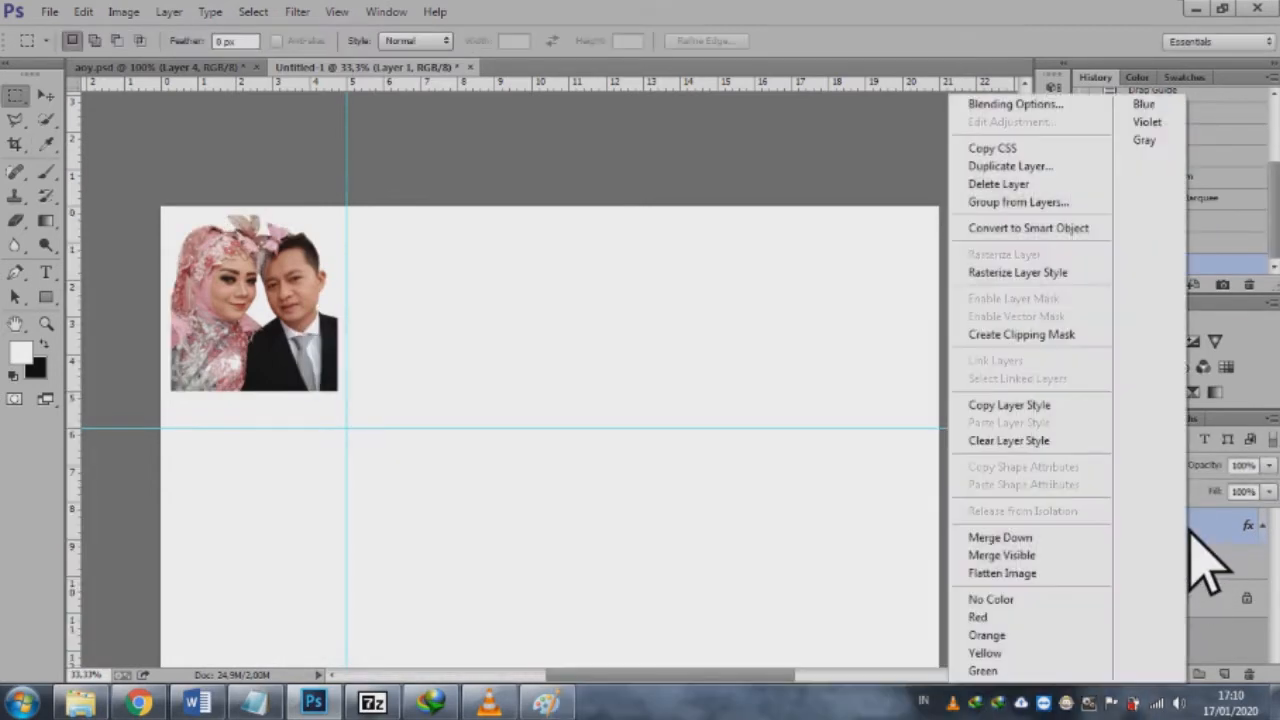
pyautogui.click(1018, 273)
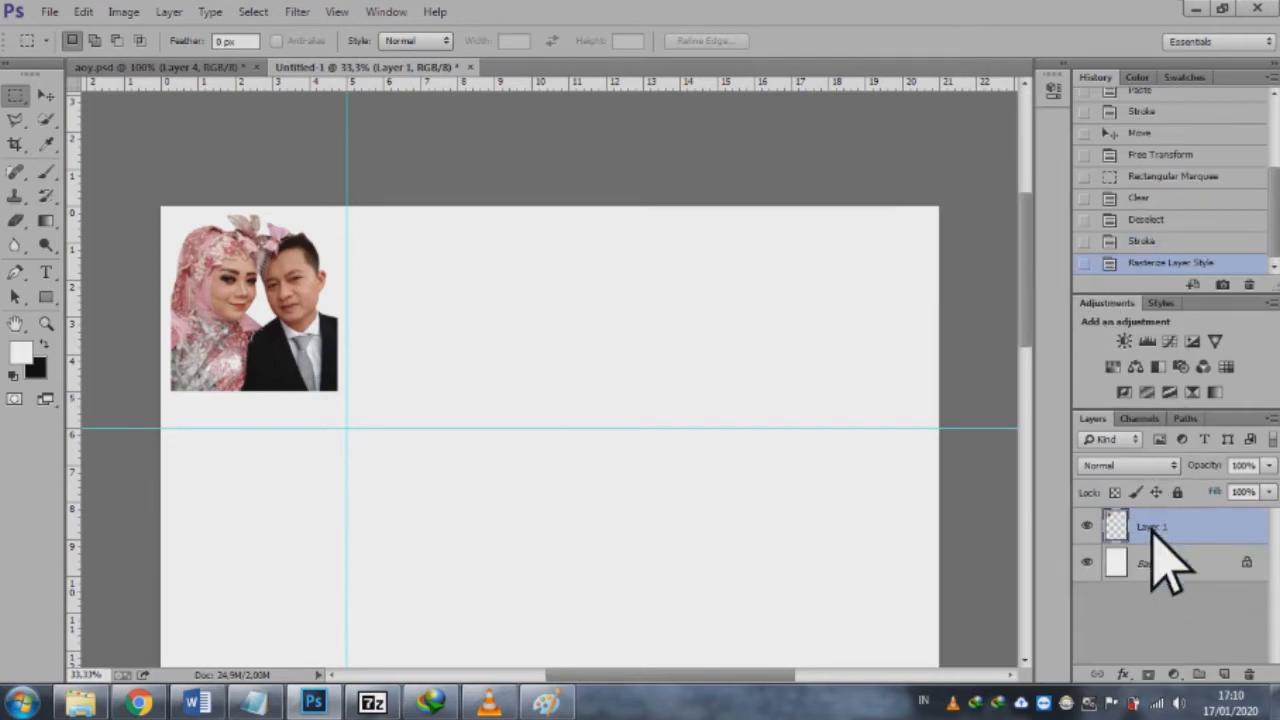
pyautogui.rightClick(1153, 530)
pyautogui.click(1020, 106)
pyautogui.click(571, 464)
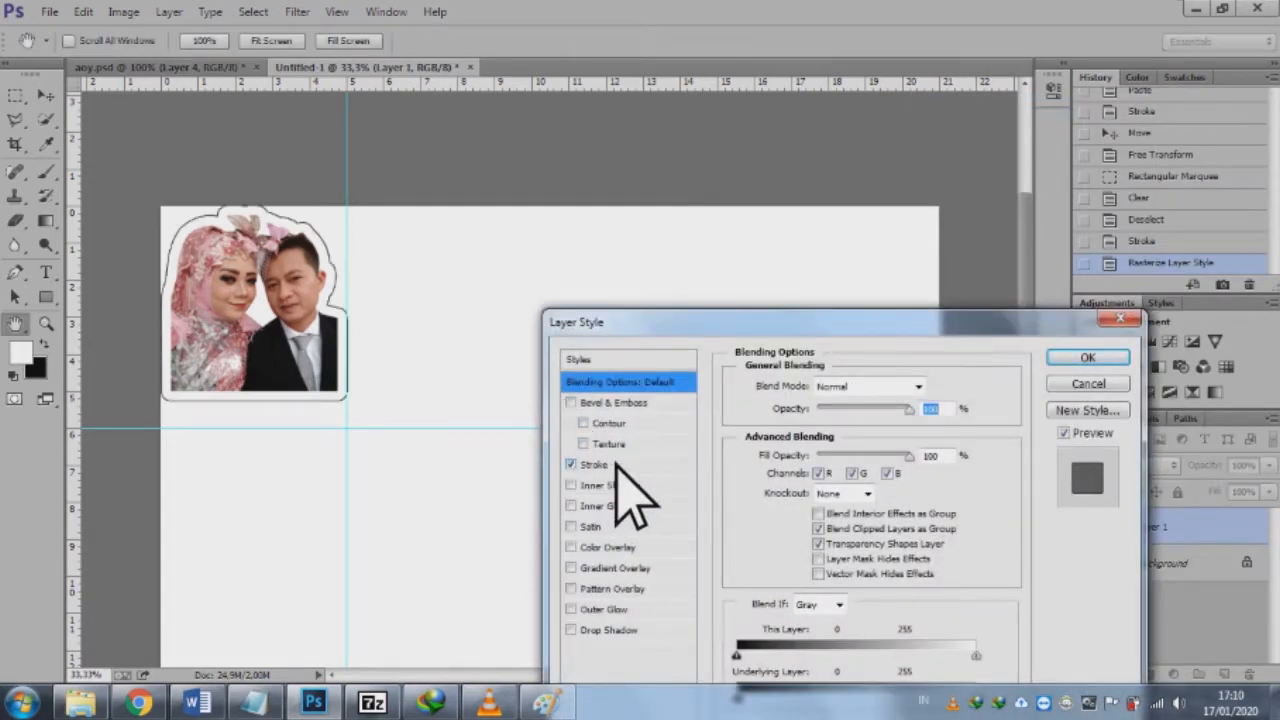
pyautogui.click(608, 464)
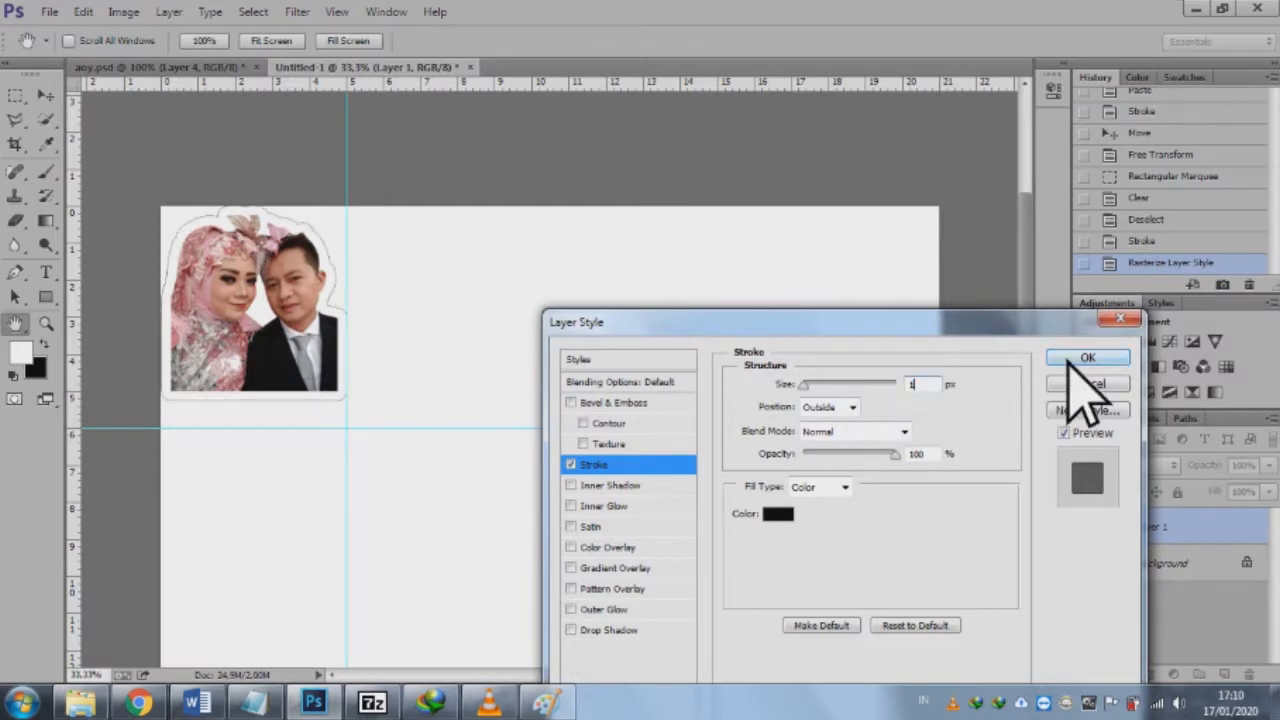
pyautogui.click(1075, 360)
# Step: Move the outlined couple cut-out to the page's upper-right area, with its lower edge on the horizontal guide
pyautogui.press('m')
pyautogui.click(46, 95)
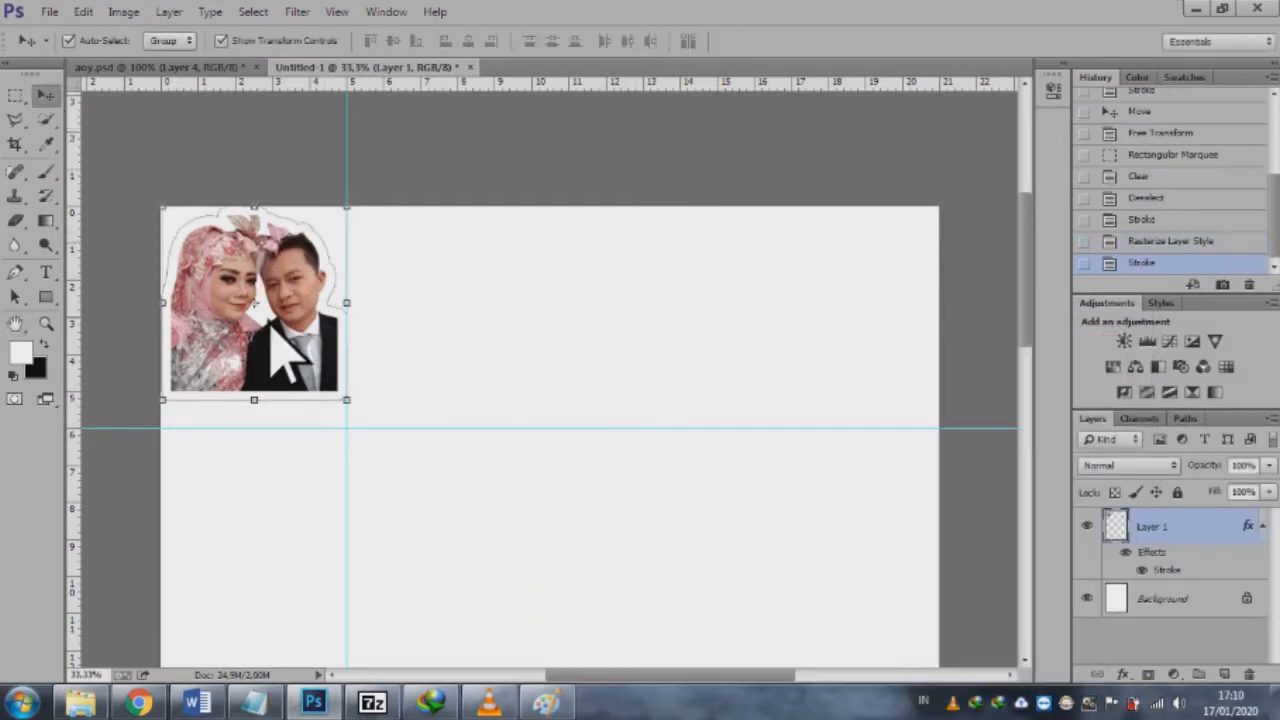
pyautogui.moveTo(207, 252); pyautogui.dragTo(742, 282)
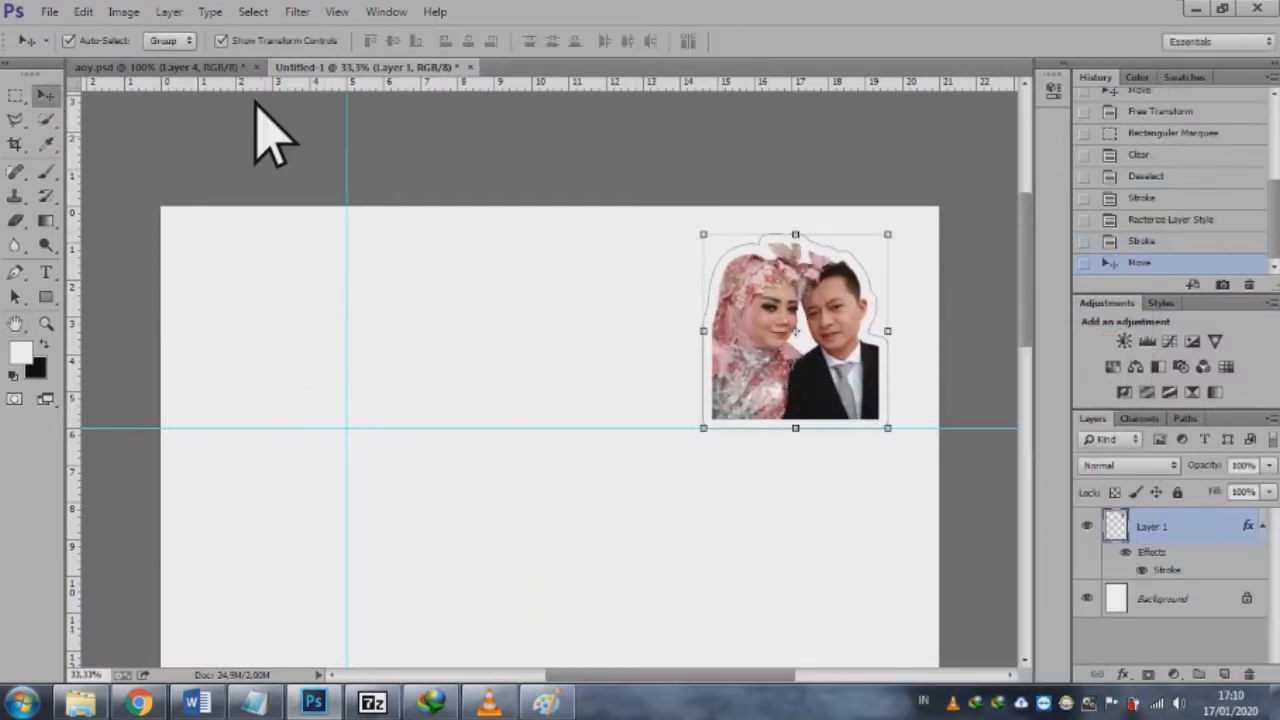
# Step: In aoy.psd, clear the selection, move the couple photo aside to uncover the baby cut-out, and select the baby's layer
pyautogui.click(210, 67)
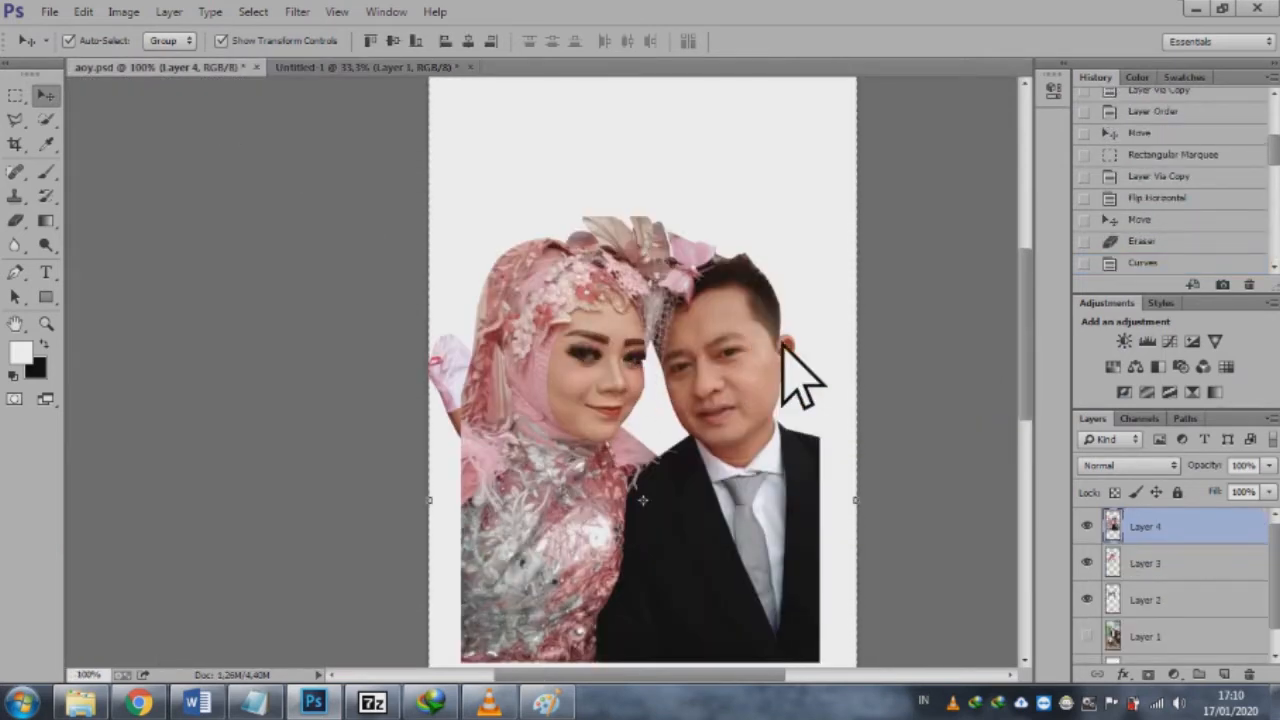
pyautogui.click(15, 95)
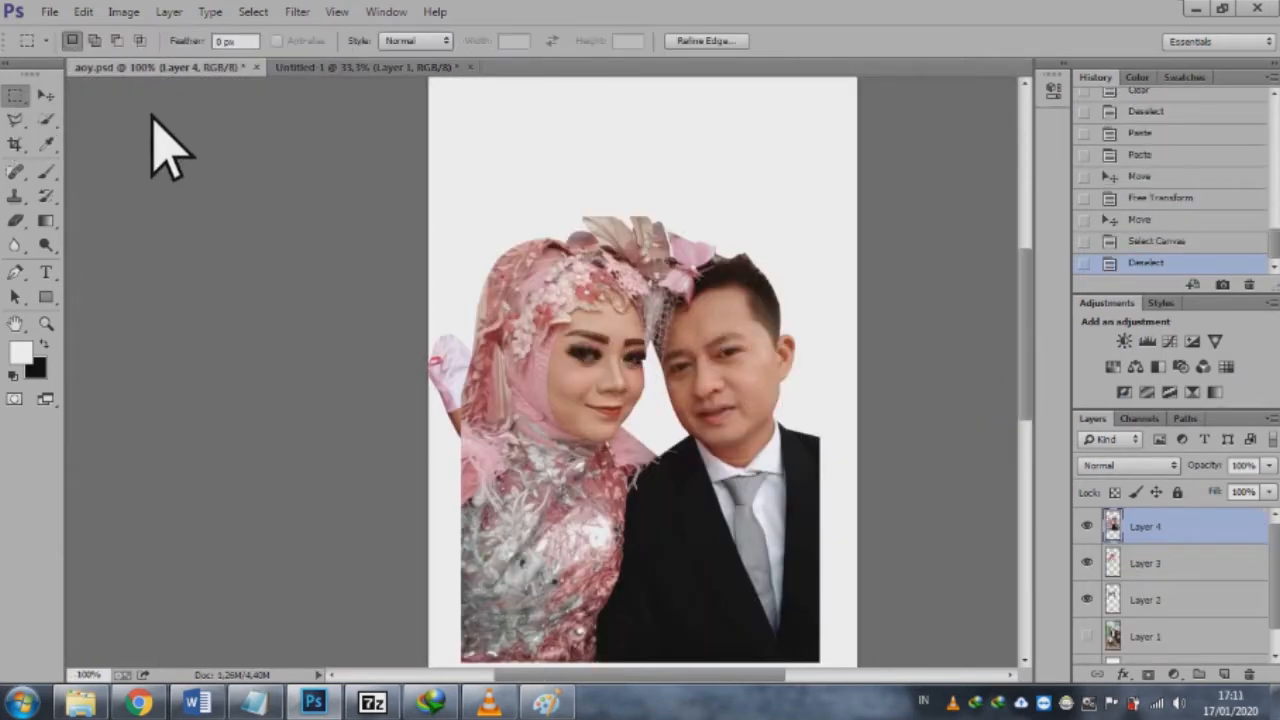
pyautogui.click(47, 95)
pyautogui.moveTo(543, 286); pyautogui.dragTo(878, 248)
pyautogui.click(543, 290)
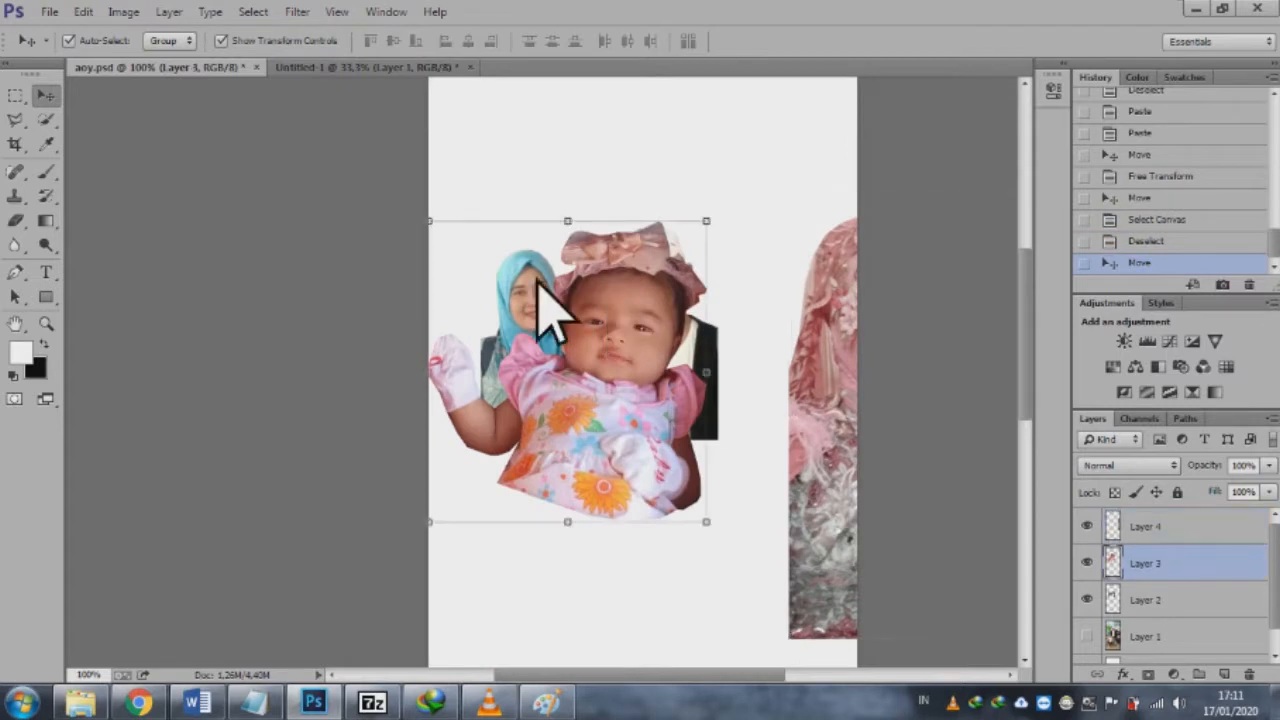
# Step: Copy the baby cut-out with a rectangular marquee selection and paste it into the Untitled-1 document
pyautogui.click(15, 95)
pyautogui.moveTo(429, 188); pyautogui.dragTo(741, 572)
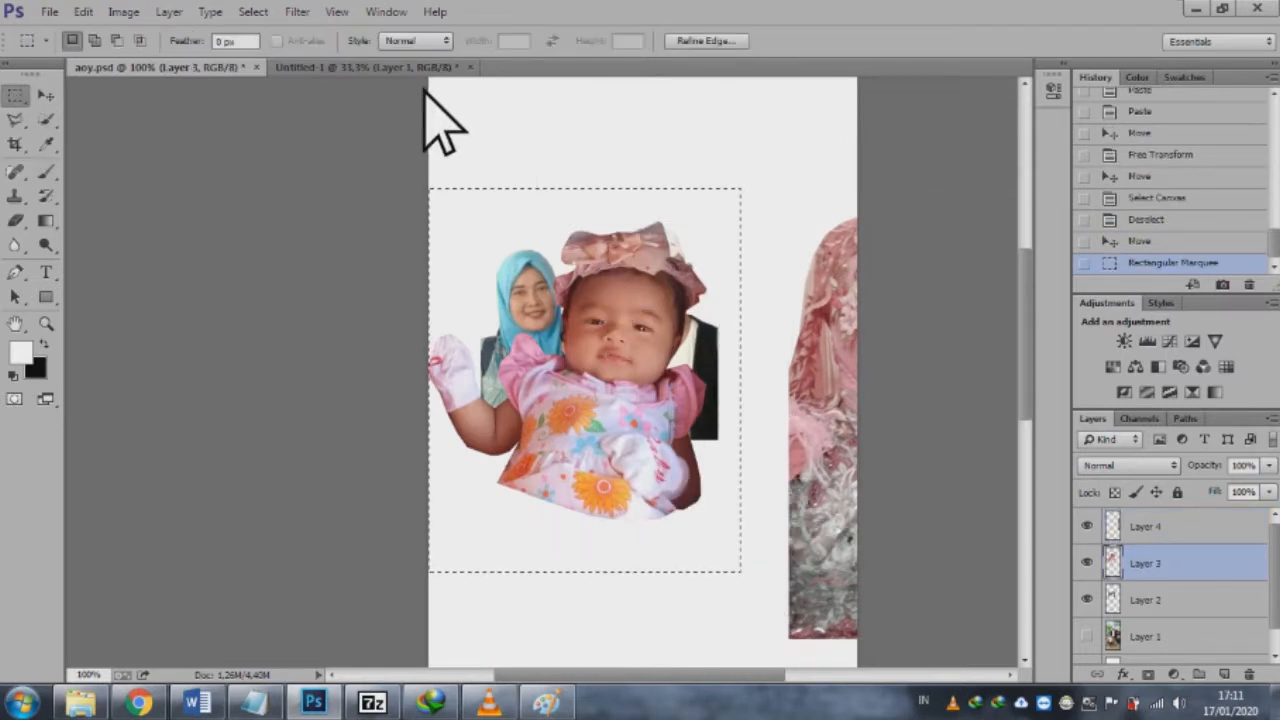
pyautogui.hotkey('ctrl', 'c')
pyautogui.click(398, 68)
pyautogui.hotkey('ctrl', 'v')
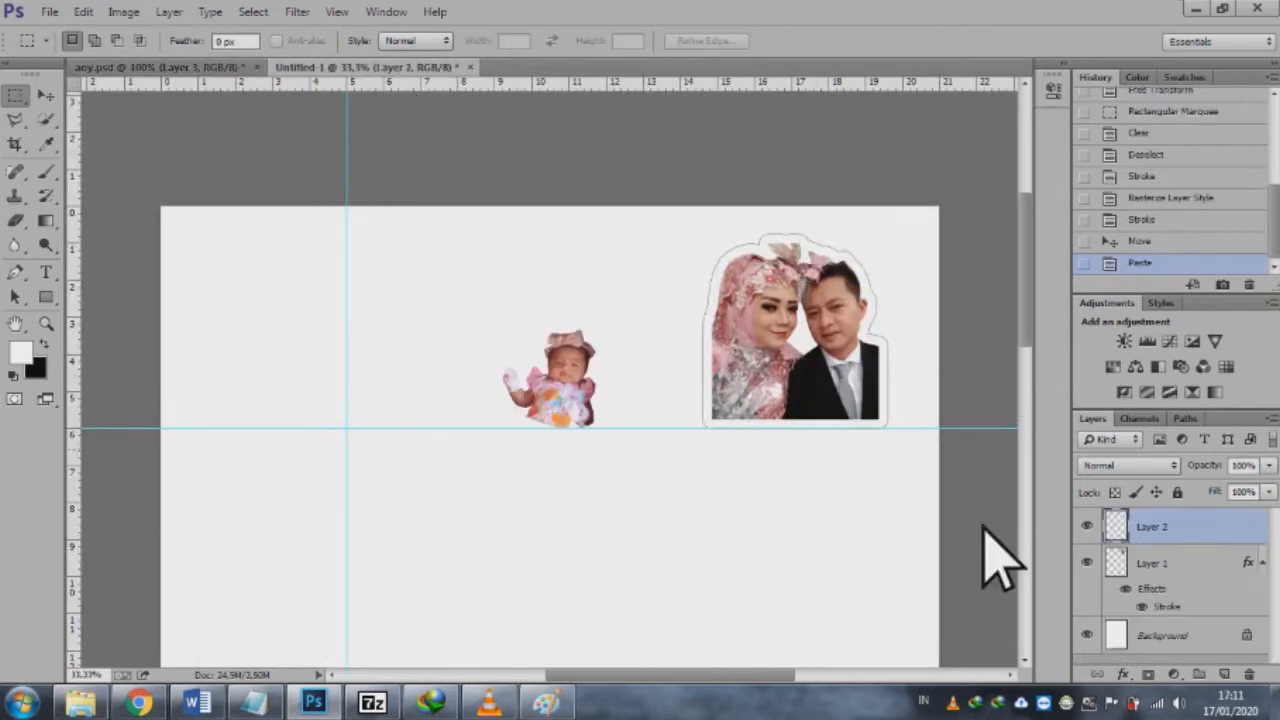
# Step: Add a 30 px black outside Stroke to the pasted baby layer
pyautogui.rightClick(1188, 538)
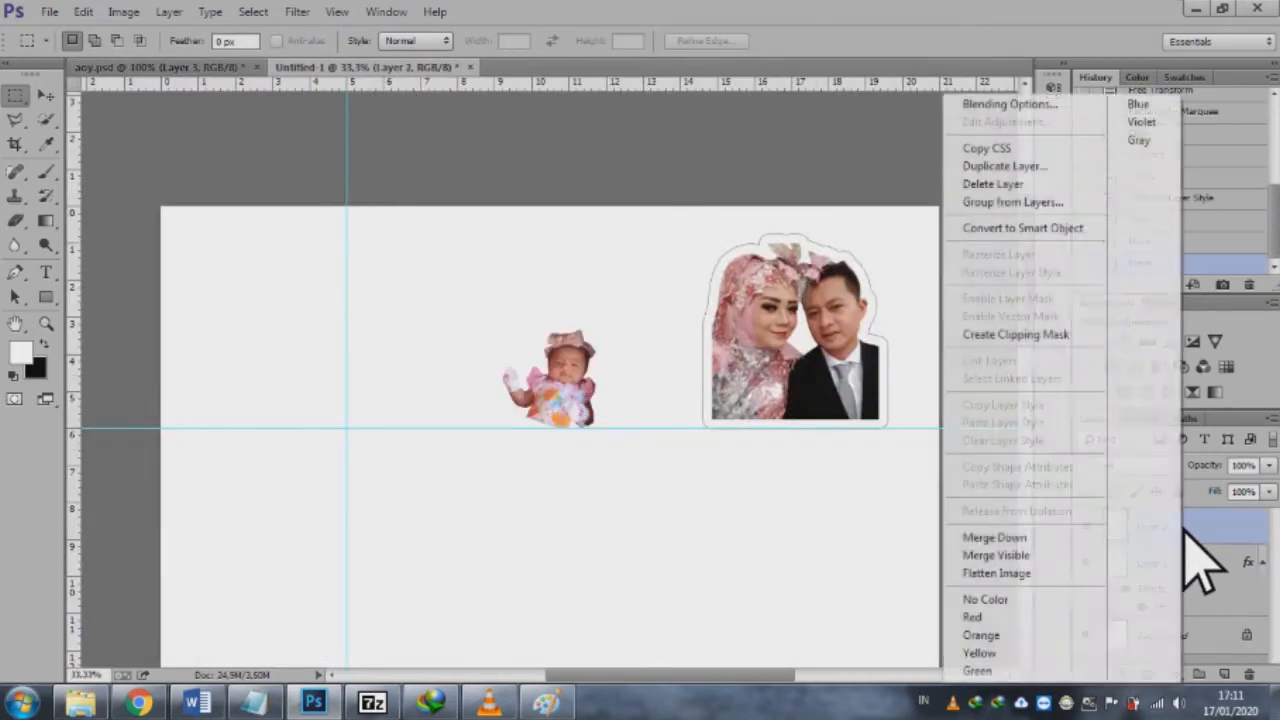
pyautogui.click(1046, 104)
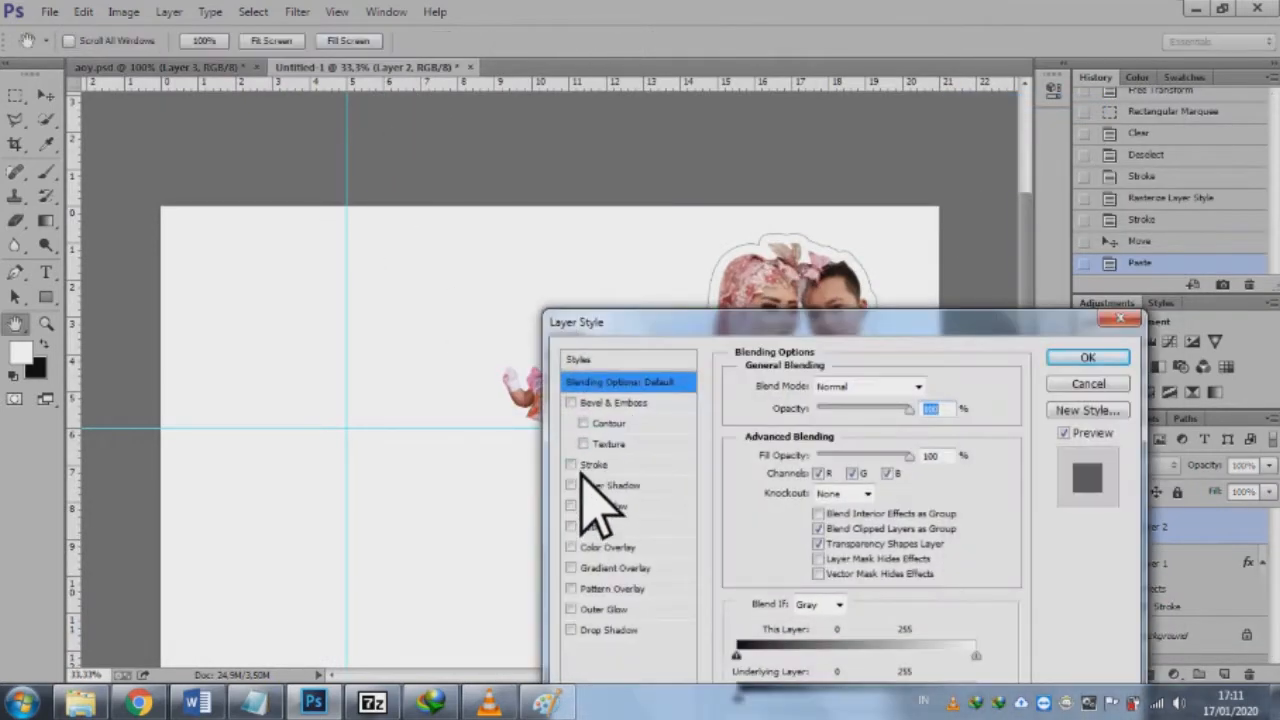
pyautogui.click(596, 466)
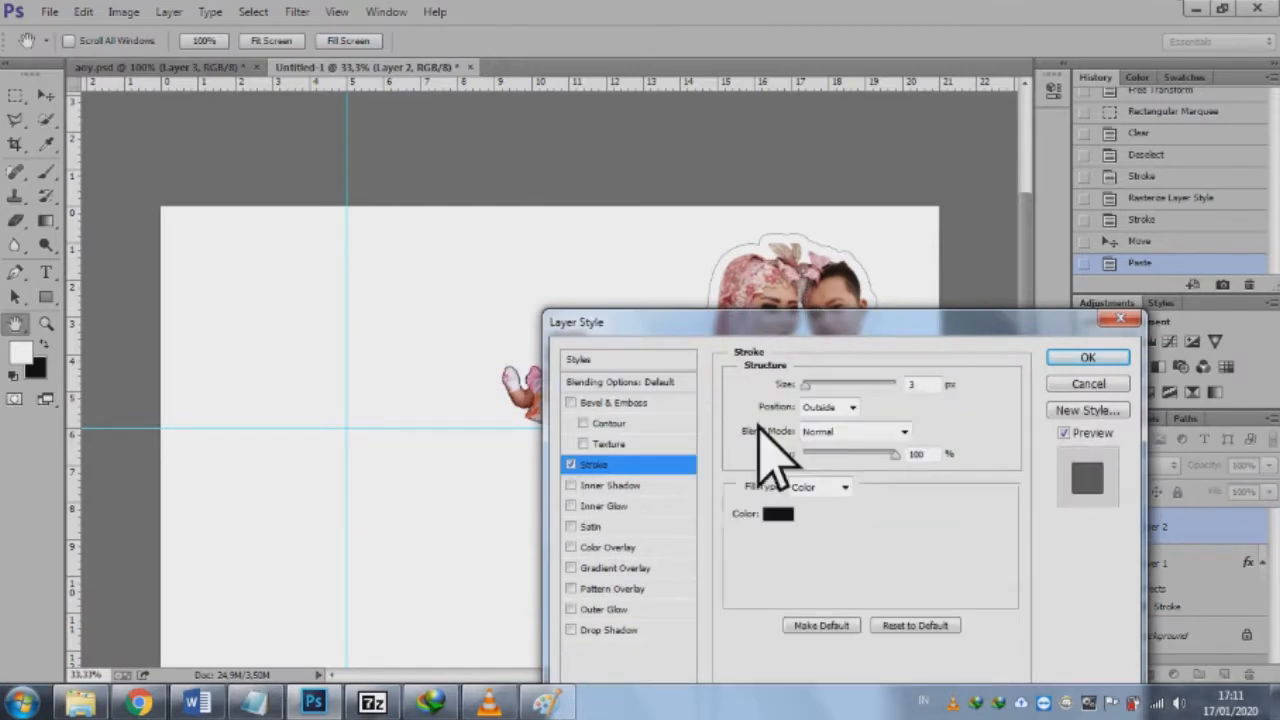
pyautogui.write('0')
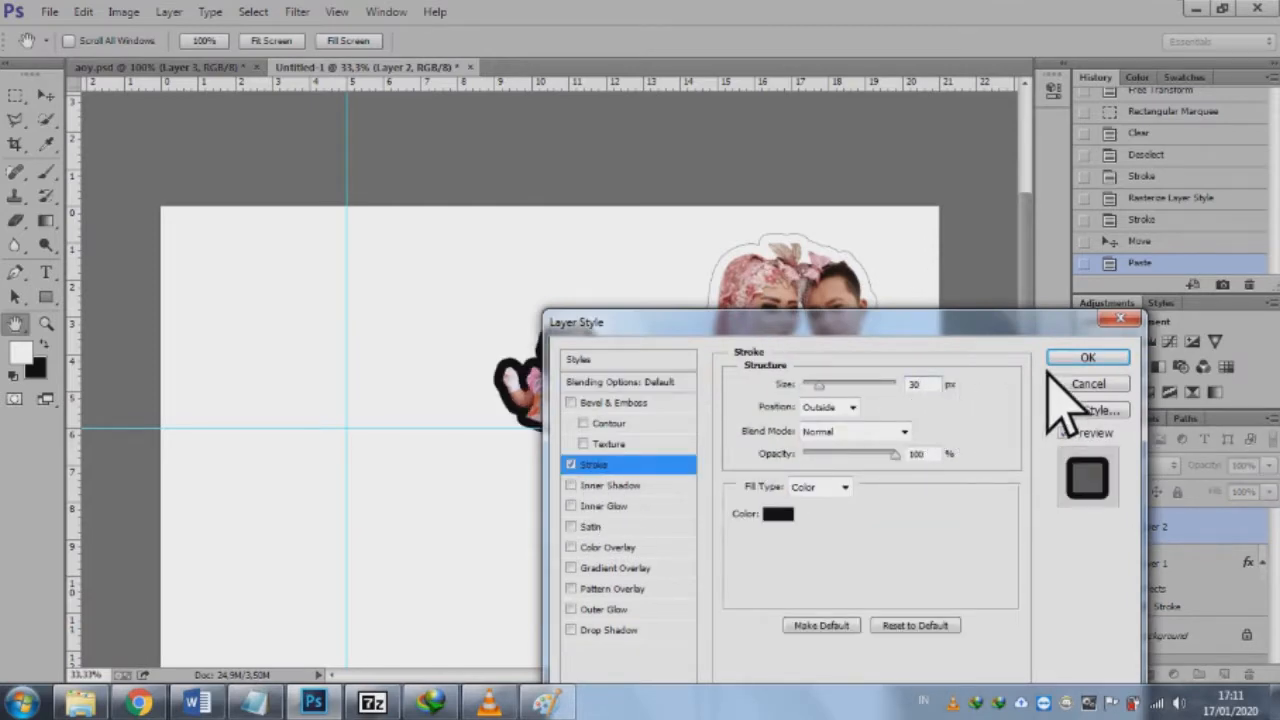
pyautogui.click(1075, 357)
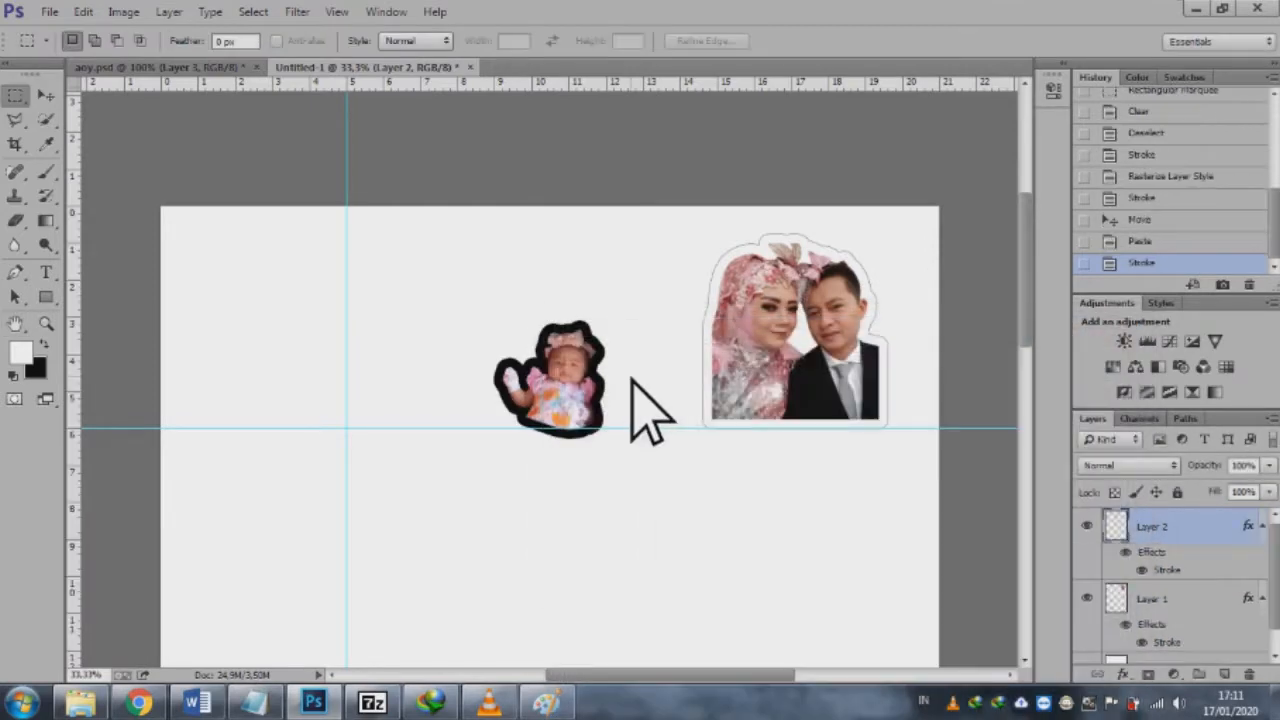
# Step: Scale the baby cut-out to about 182% to fit the guide area, and place it beside the couple, just above the horizontal guide
pyautogui.click(50, 94)
pyautogui.hotkey('ctrl', 't')
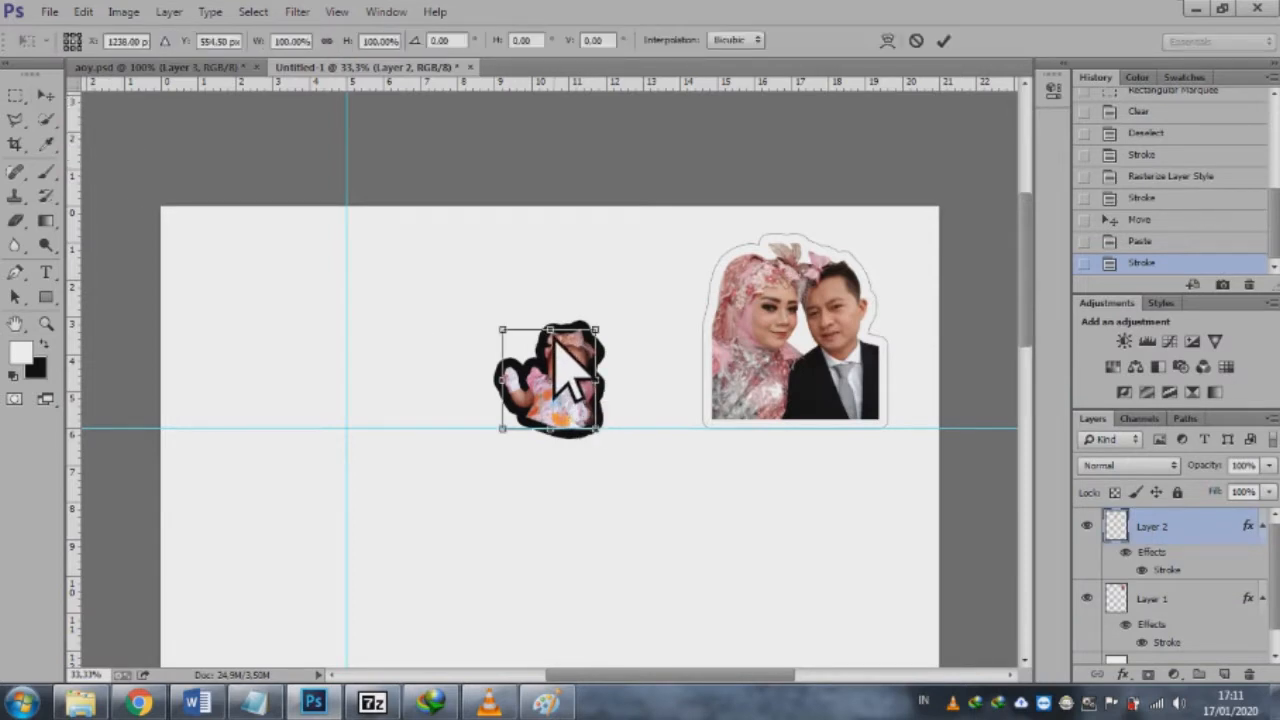
pyautogui.press('Return')
pyautogui.moveTo(560, 369); pyautogui.dragTo(238, 251)
pyautogui.moveTo(262, 313); pyautogui.dragTo(338, 399)
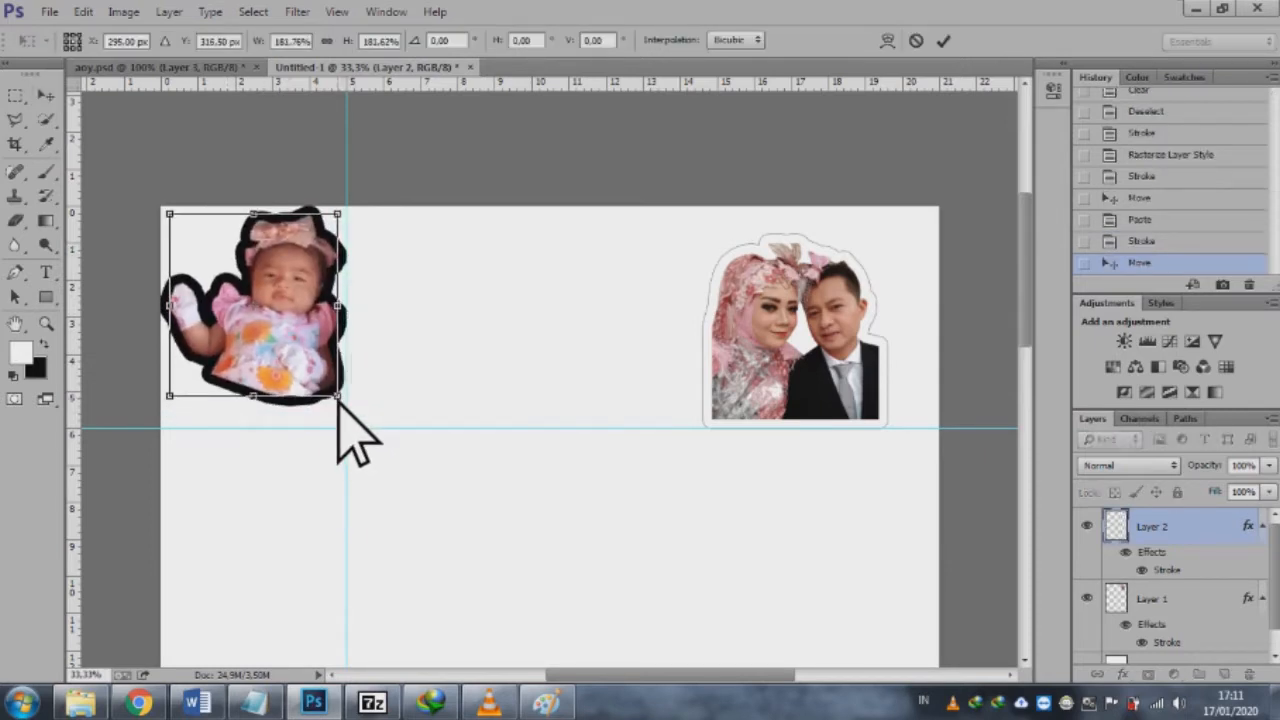
pyautogui.click(943, 40)
pyautogui.moveTo(309, 273); pyautogui.dragTo(614, 293)
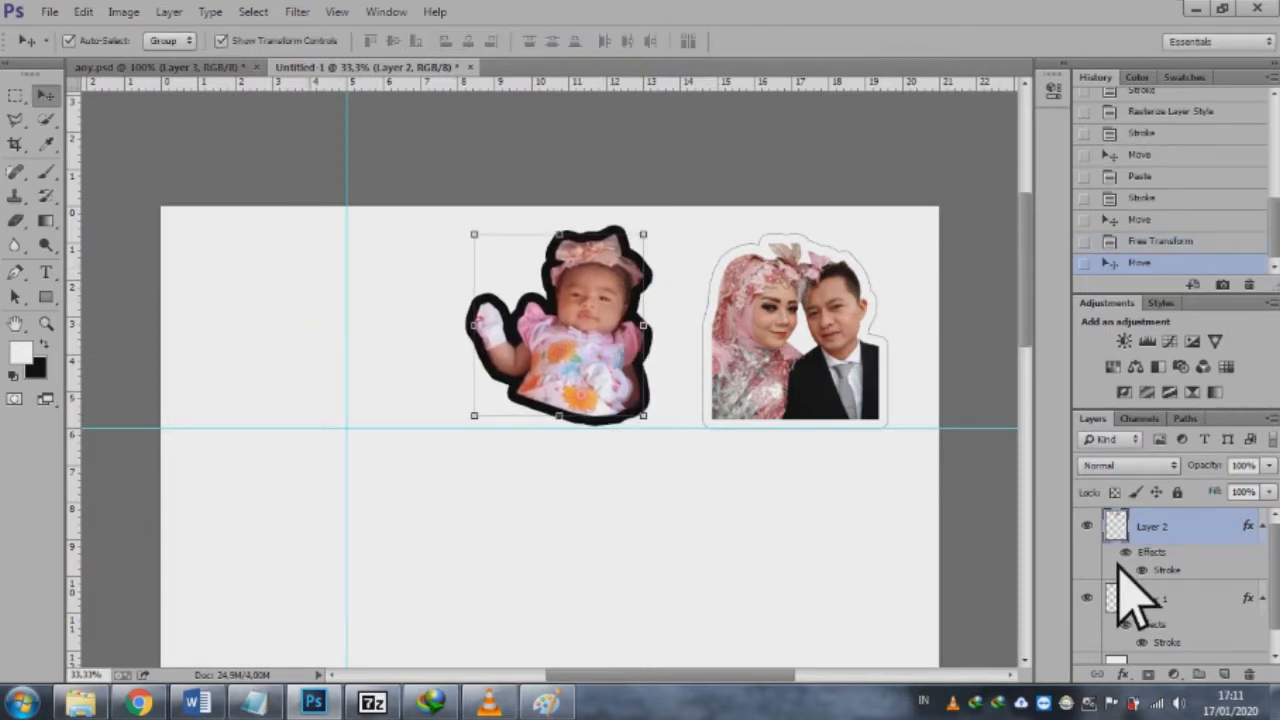
pyautogui.rightClick(1196, 528)
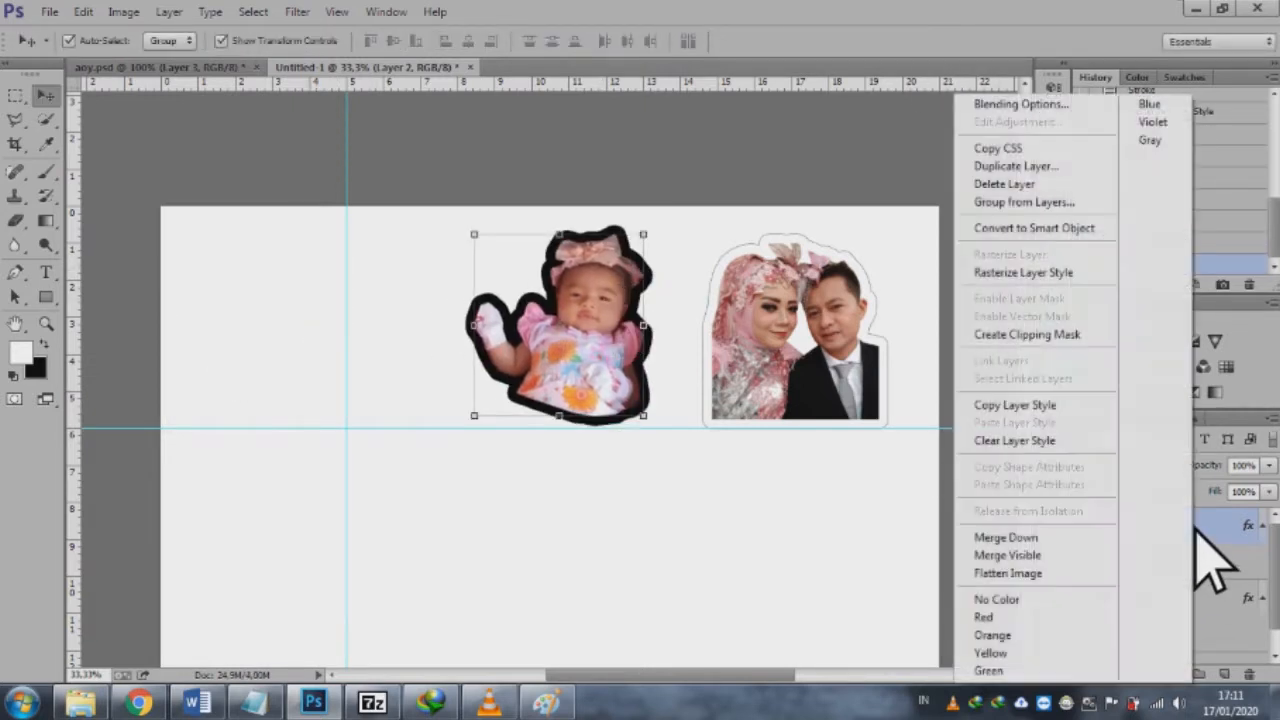
pyautogui.click(1063, 272)
pyautogui.rightClick(1170, 522)
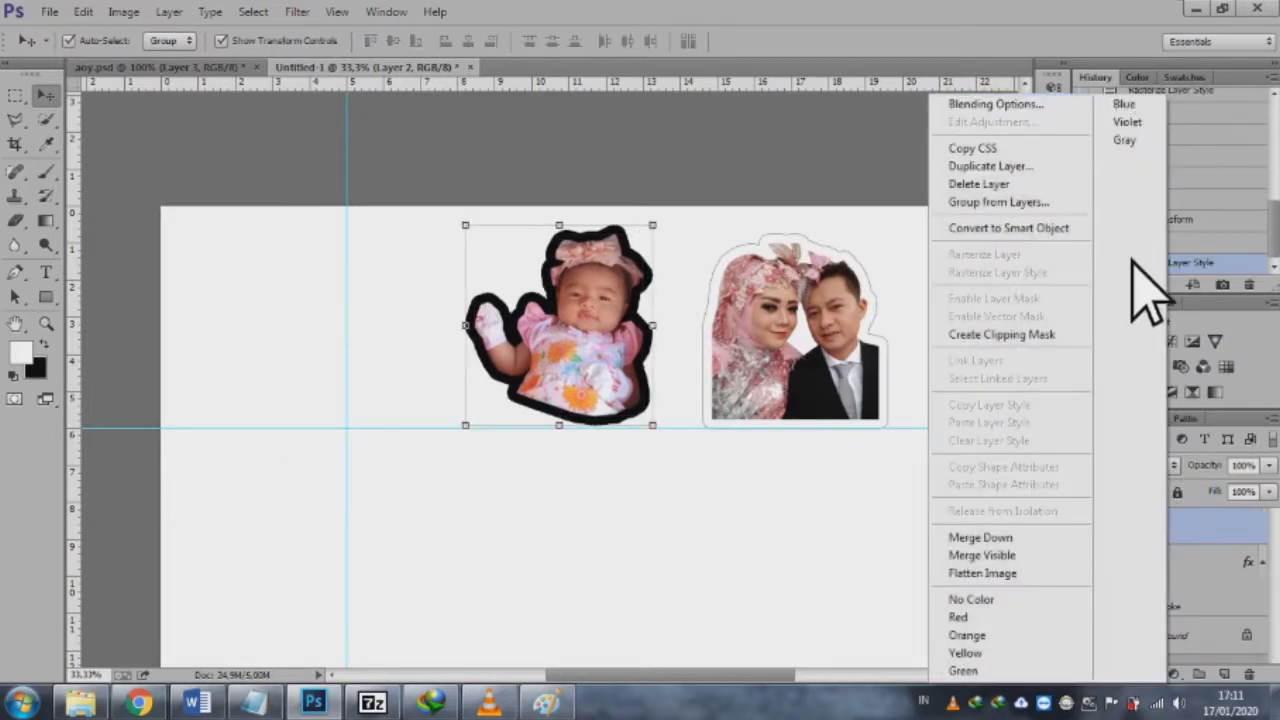
pyautogui.click(1069, 3)
pyautogui.hotkey('ctrl', 'z')
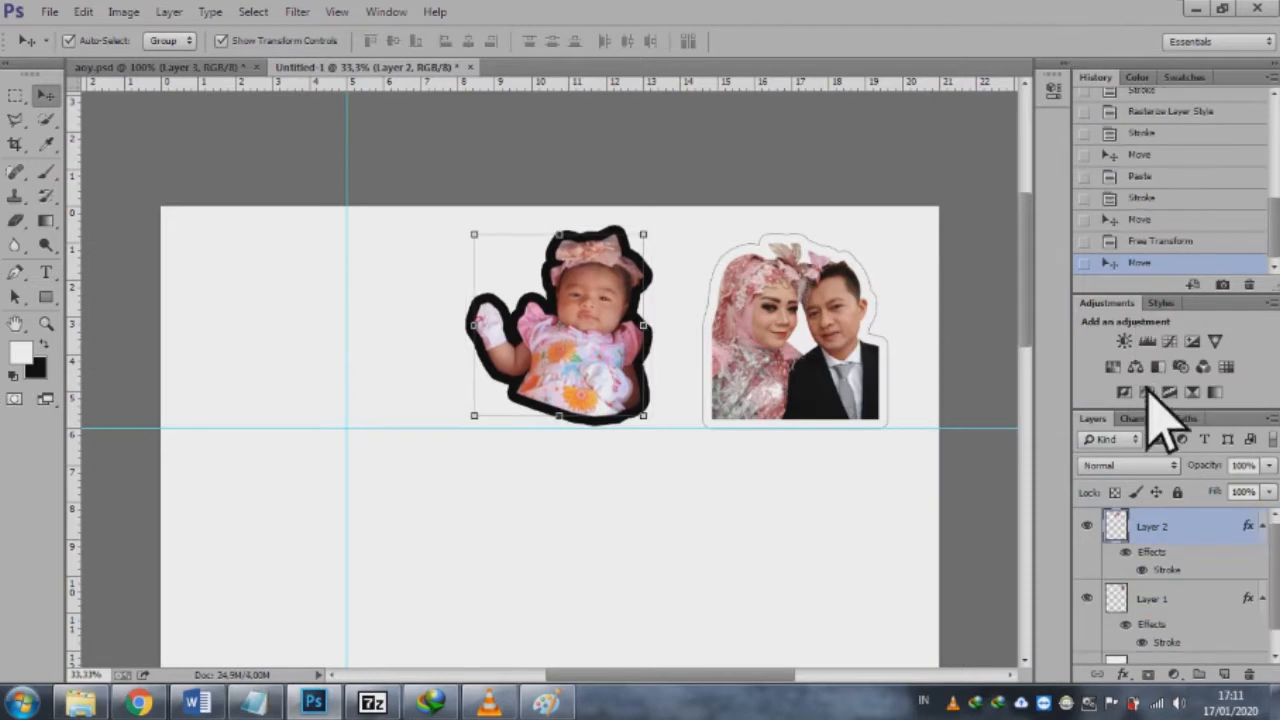
# Step: Change the baby layer's stroke colour to white (ffffff)
pyautogui.rightClick(1173, 540)
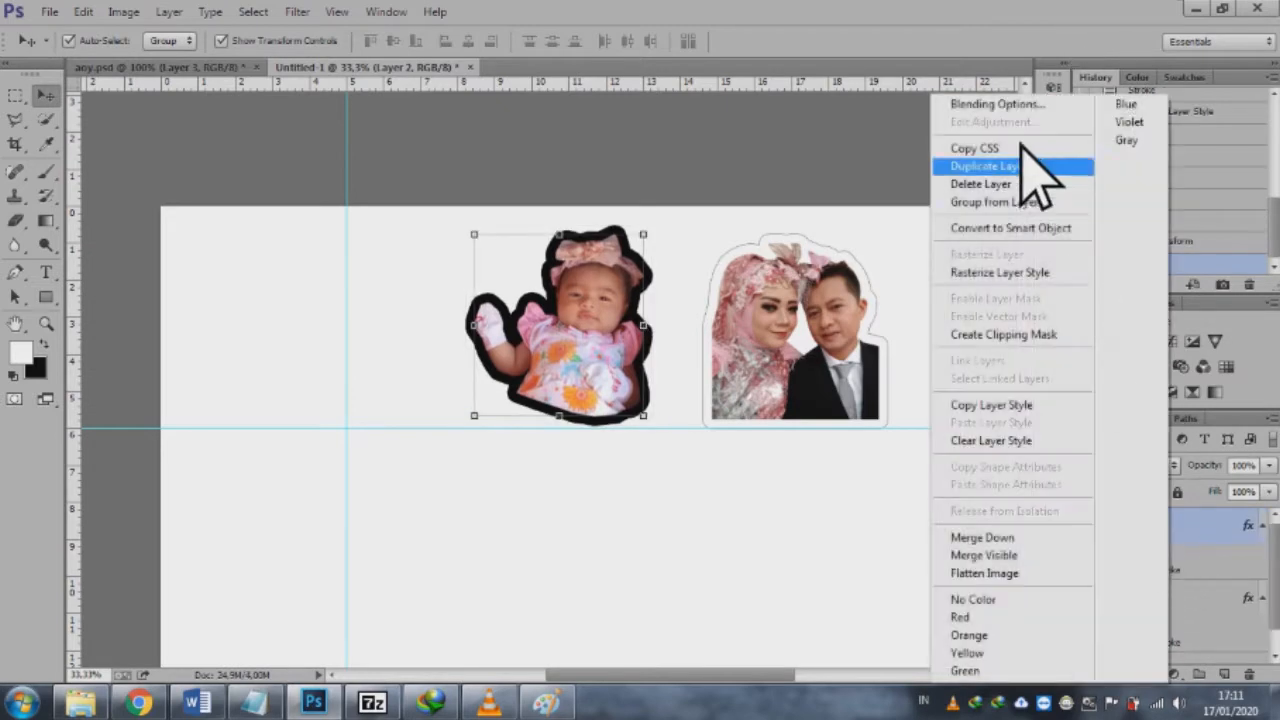
pyautogui.click(1010, 95)
pyautogui.click(597, 465)
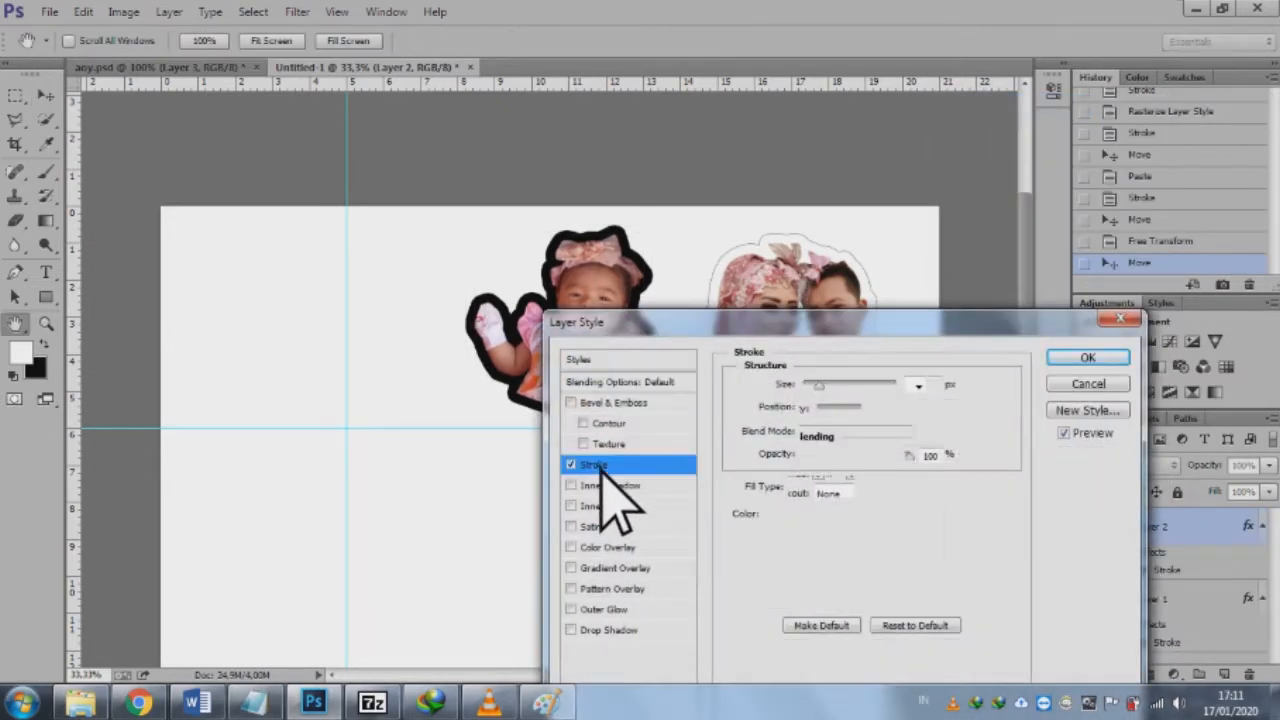
pyautogui.click(778, 514)
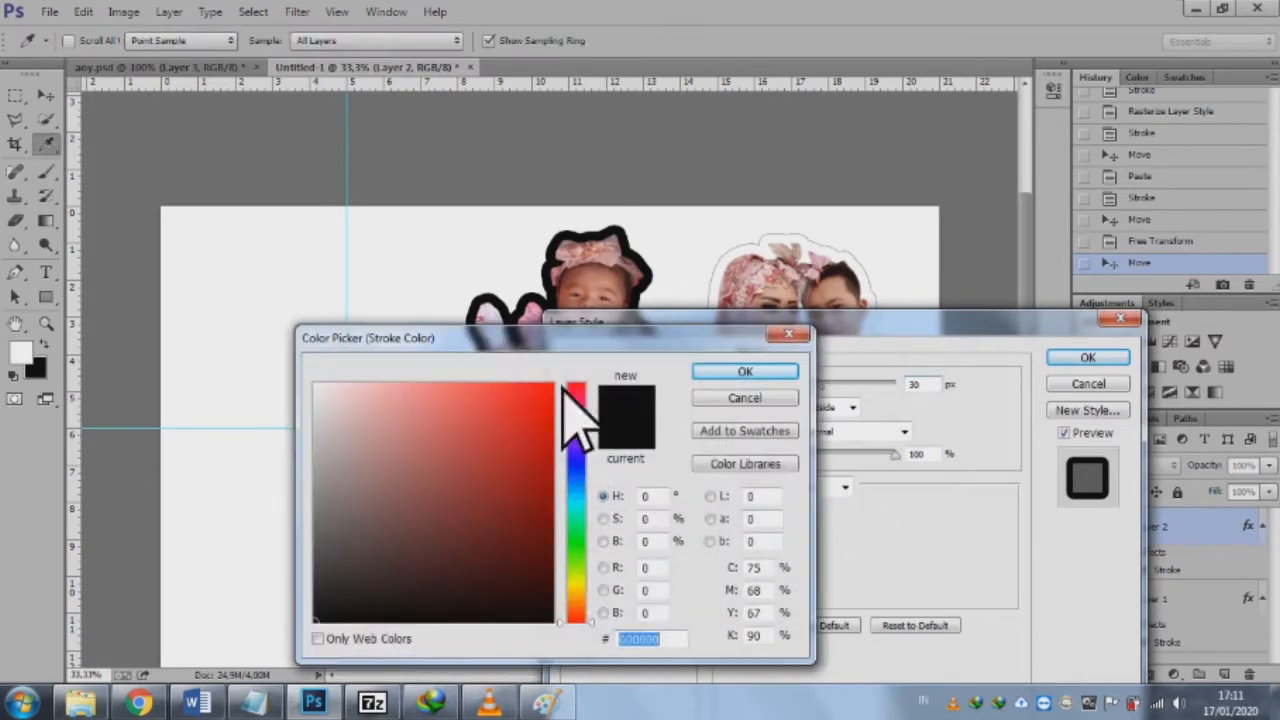
pyautogui.moveTo(423, 400); pyautogui.dragTo(312, 386)
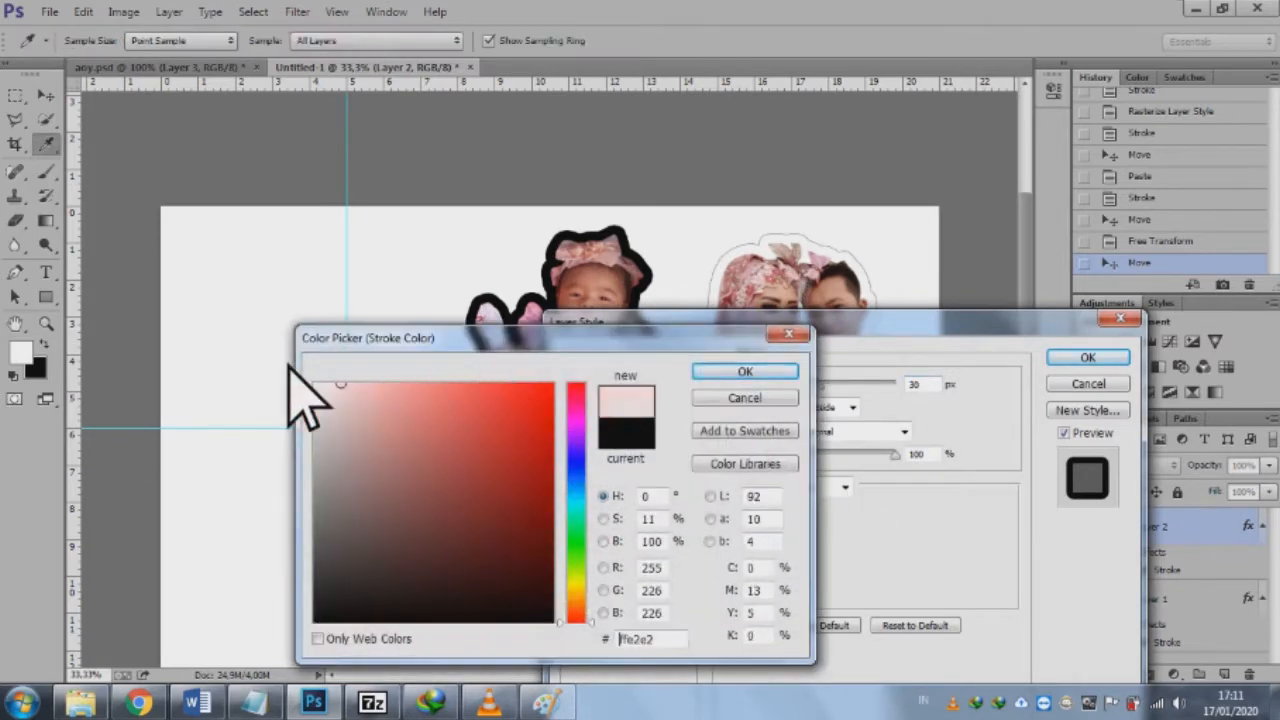
pyautogui.click(712, 380)
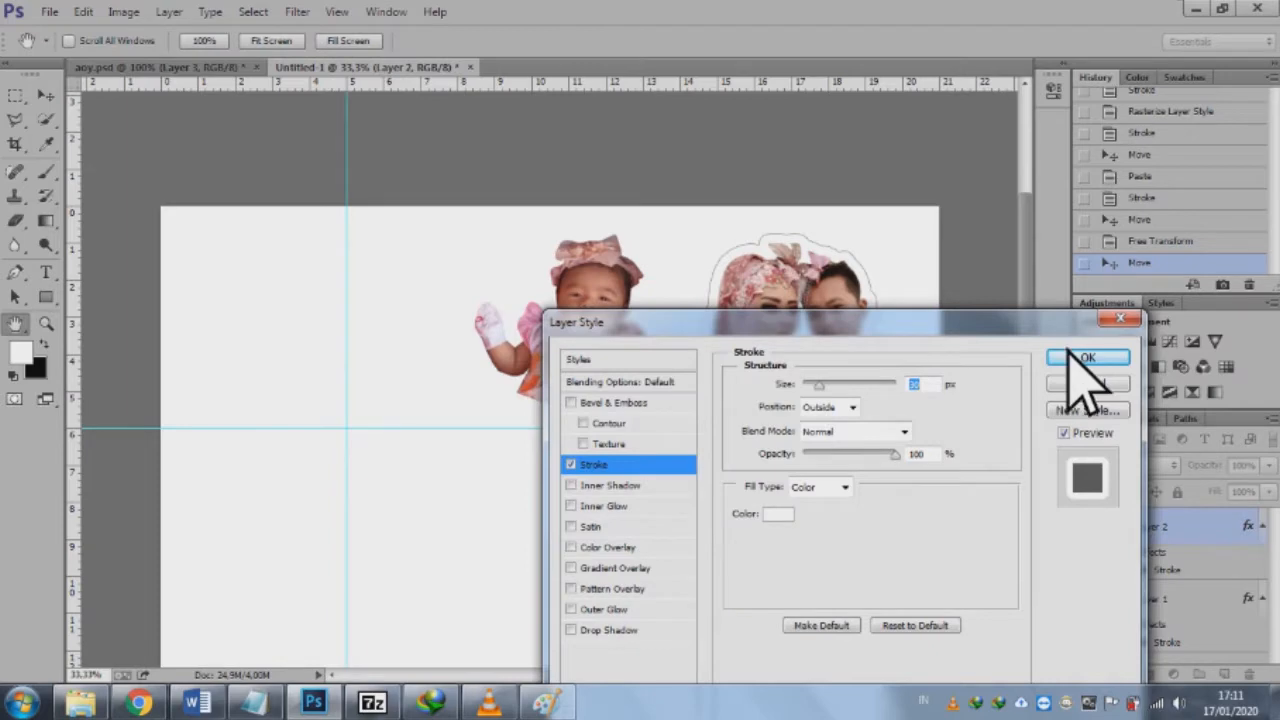
pyautogui.click(1084, 358)
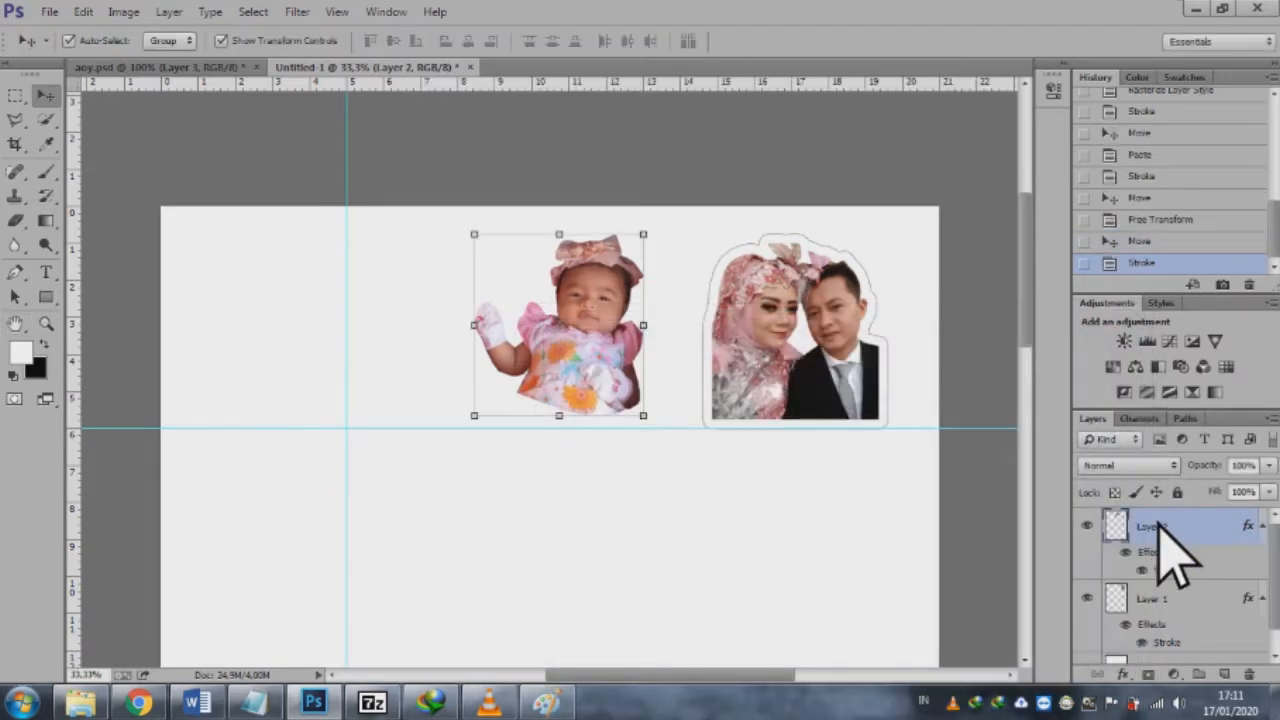
# Step: Rasterize the baby layer's style and give it a new 1 px black outside Stroke
pyautogui.rightClick(1158, 527)
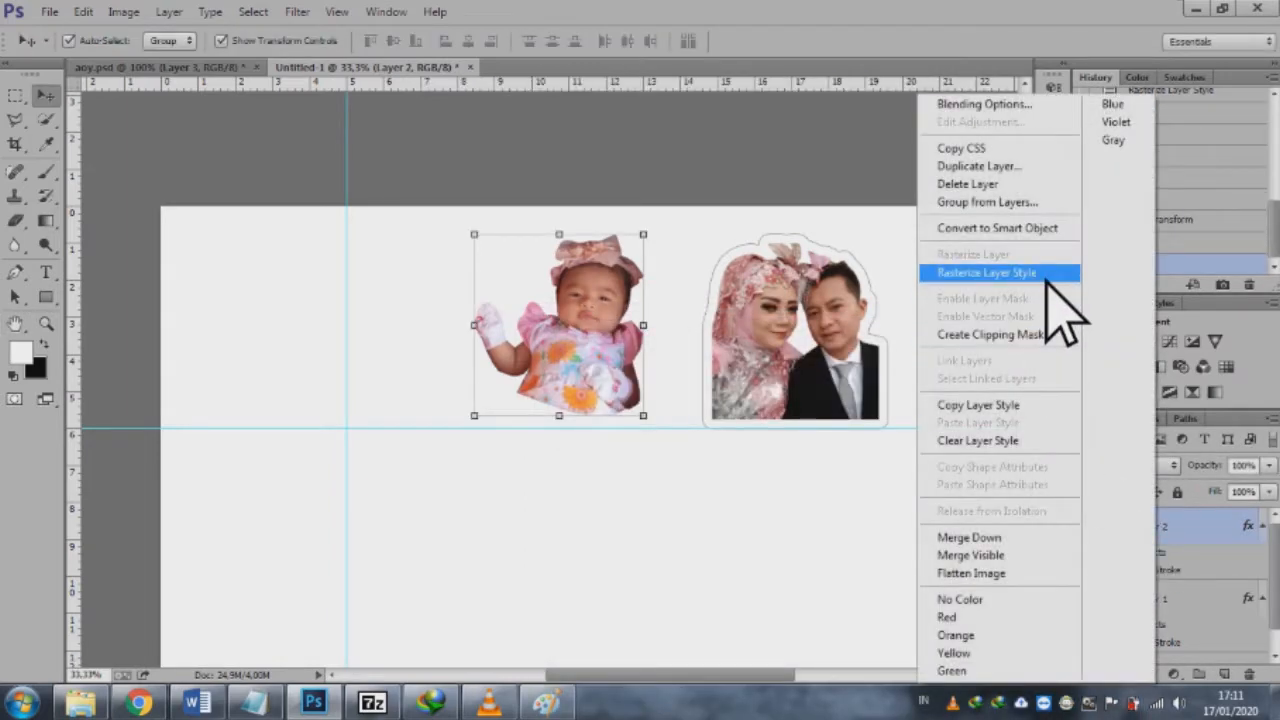
pyautogui.click(1062, 315)
pyautogui.rightClick(1168, 527)
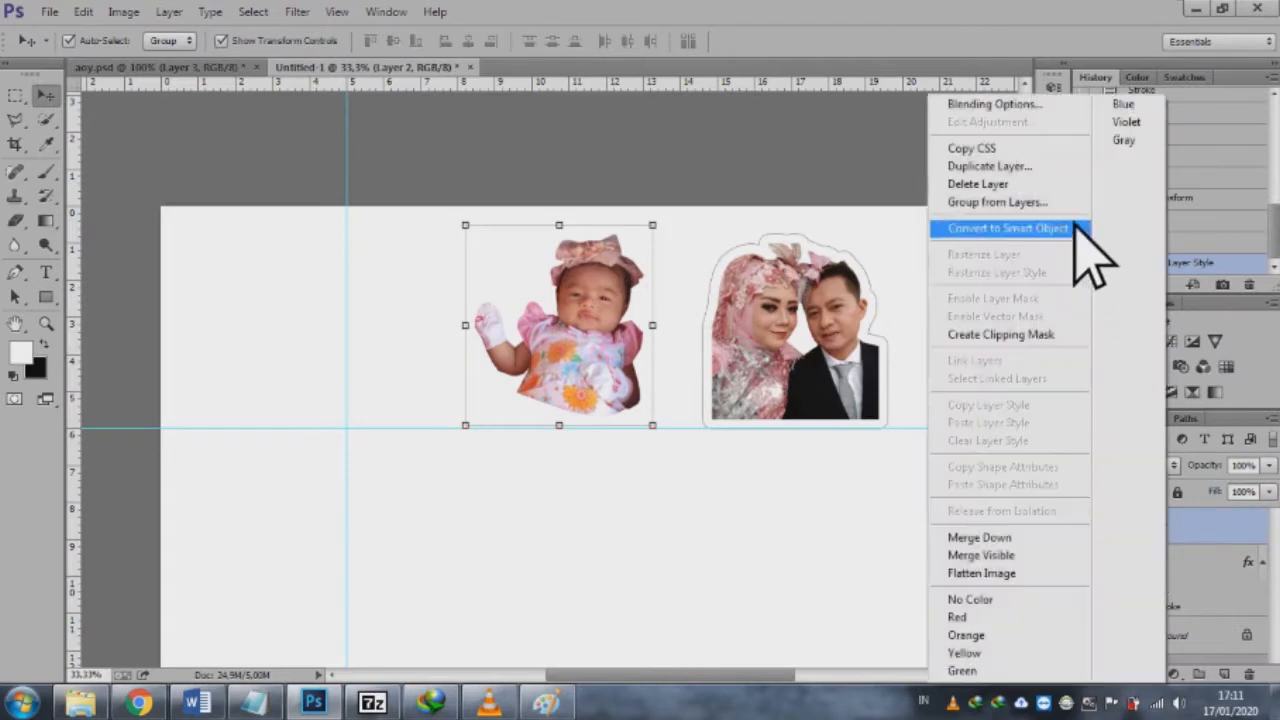
pyautogui.click(1068, 104)
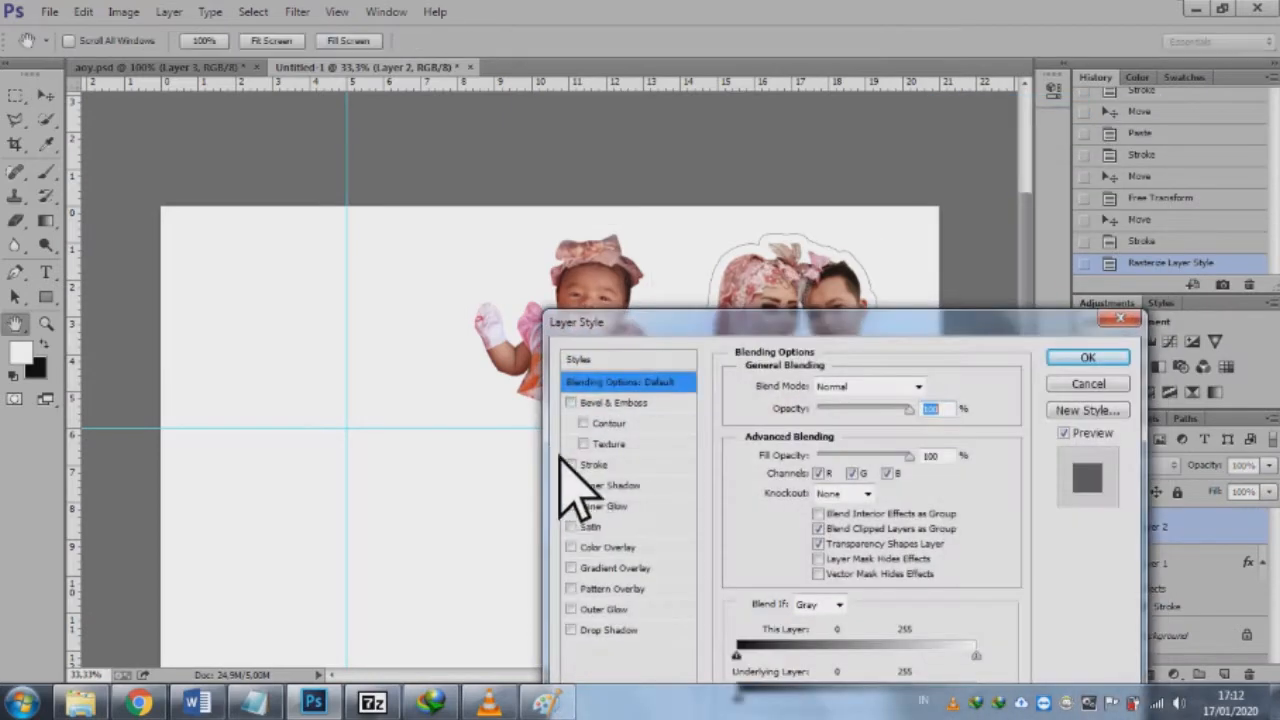
pyautogui.click(590, 465)
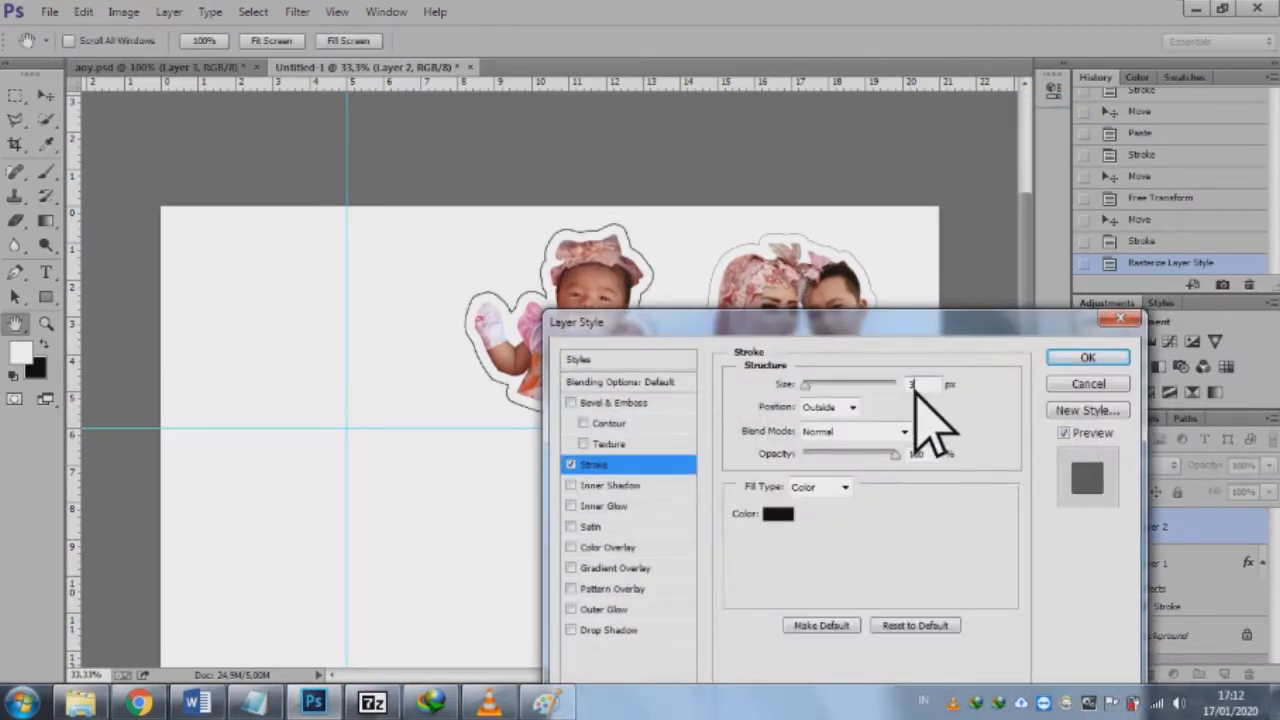
pyautogui.write('1')
pyautogui.click(1100, 362)
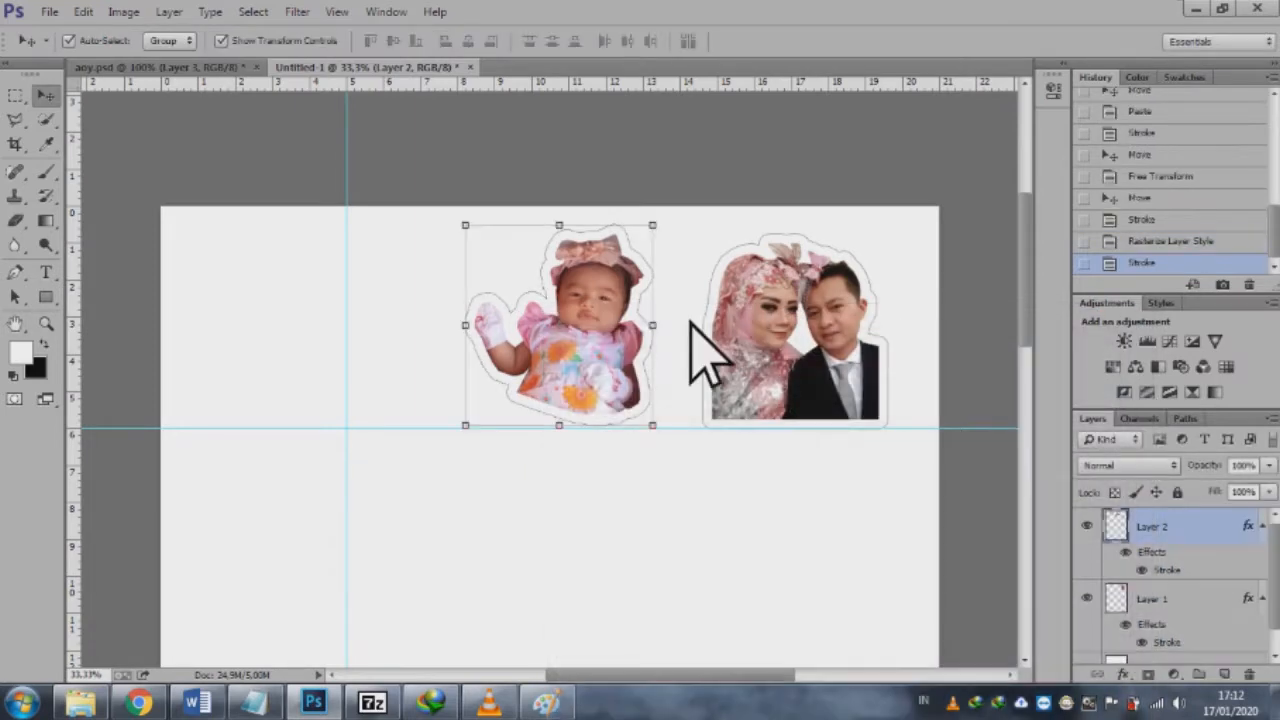
# Step: In aoy.psd, deselect, move the baby cut-out aside to uncover the family of three, and select the family's layer
pyautogui.click(165, 67)
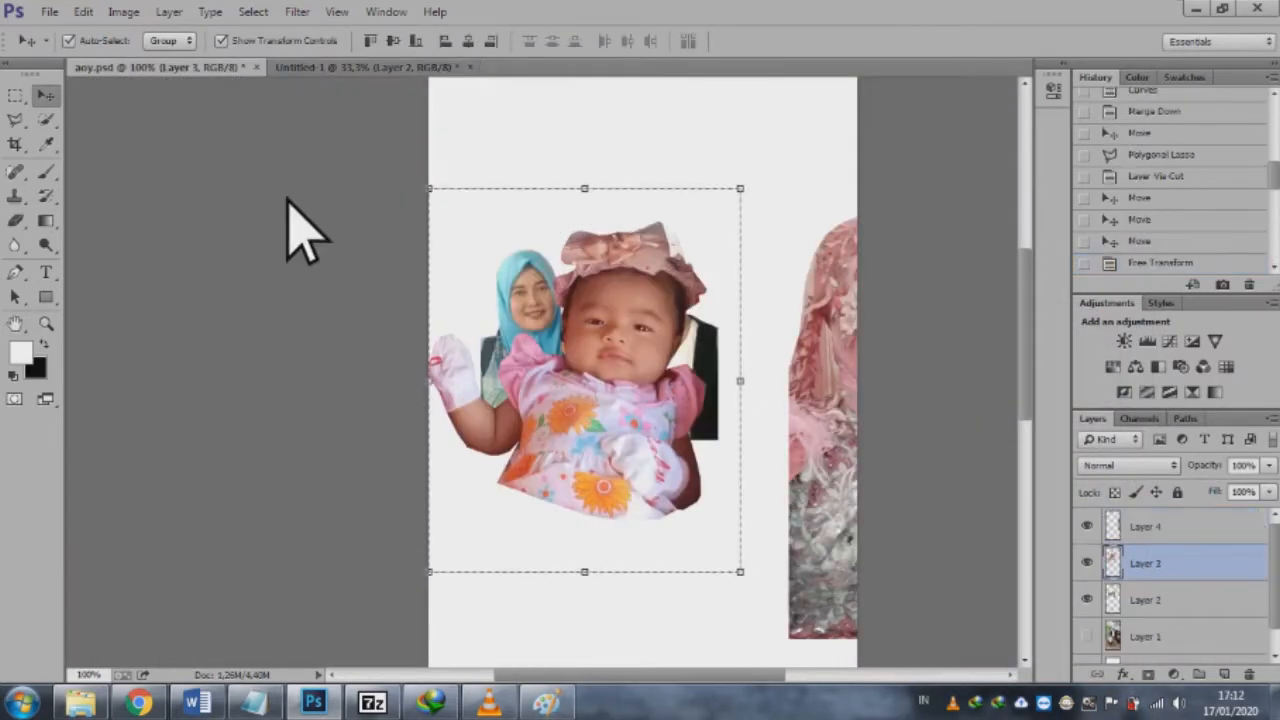
pyautogui.click(16, 95)
pyautogui.hotkey('ctrl', 'd')
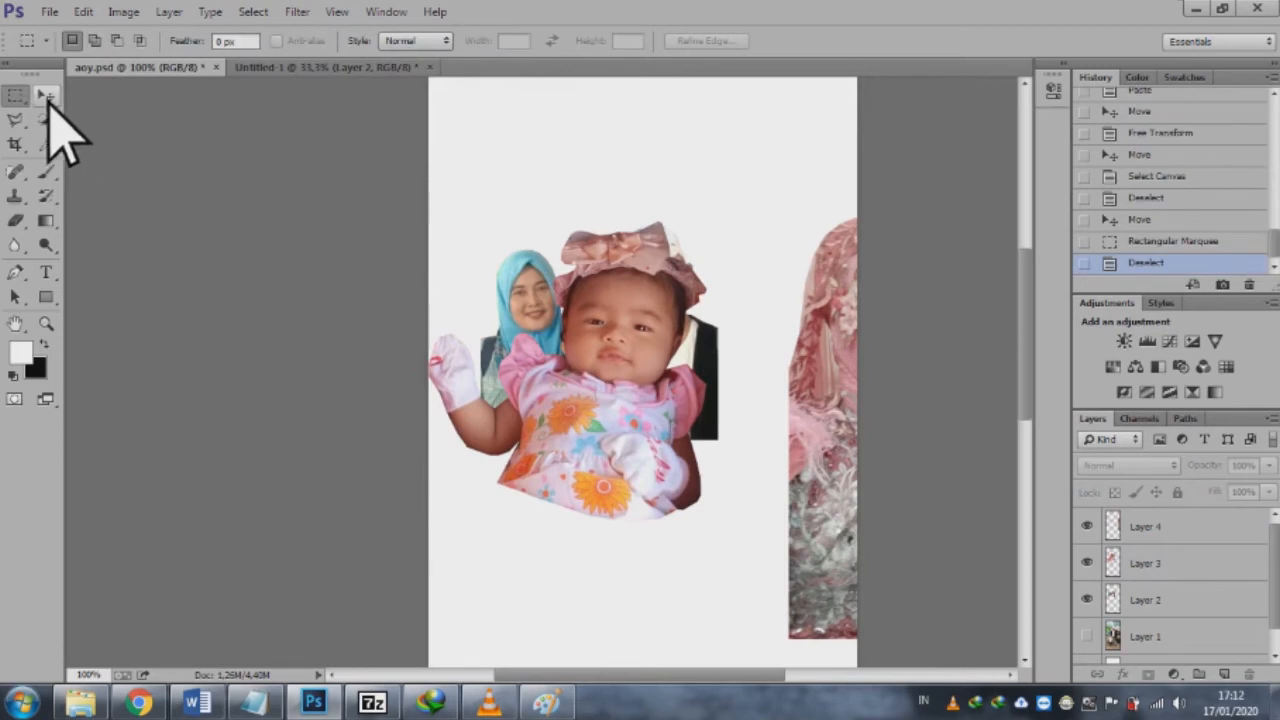
pyautogui.click(48, 99)
pyautogui.moveTo(578, 306); pyautogui.dragTo(817, 224)
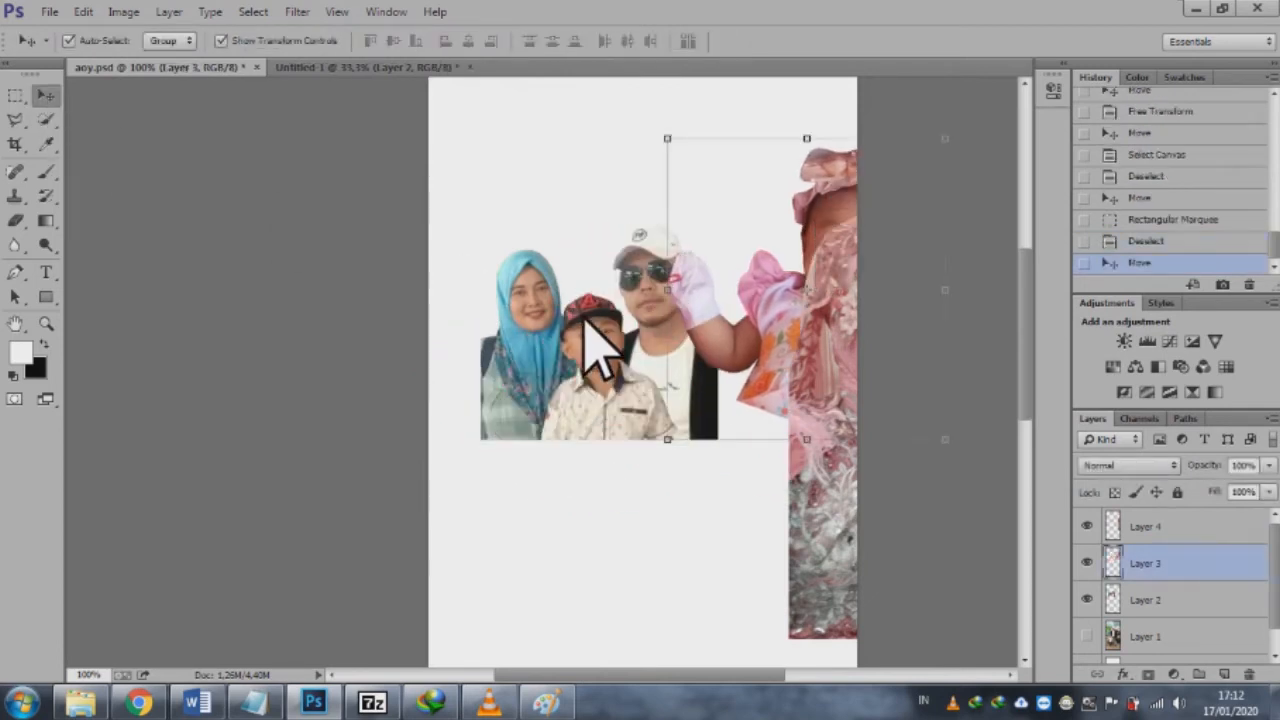
pyautogui.click(570, 328)
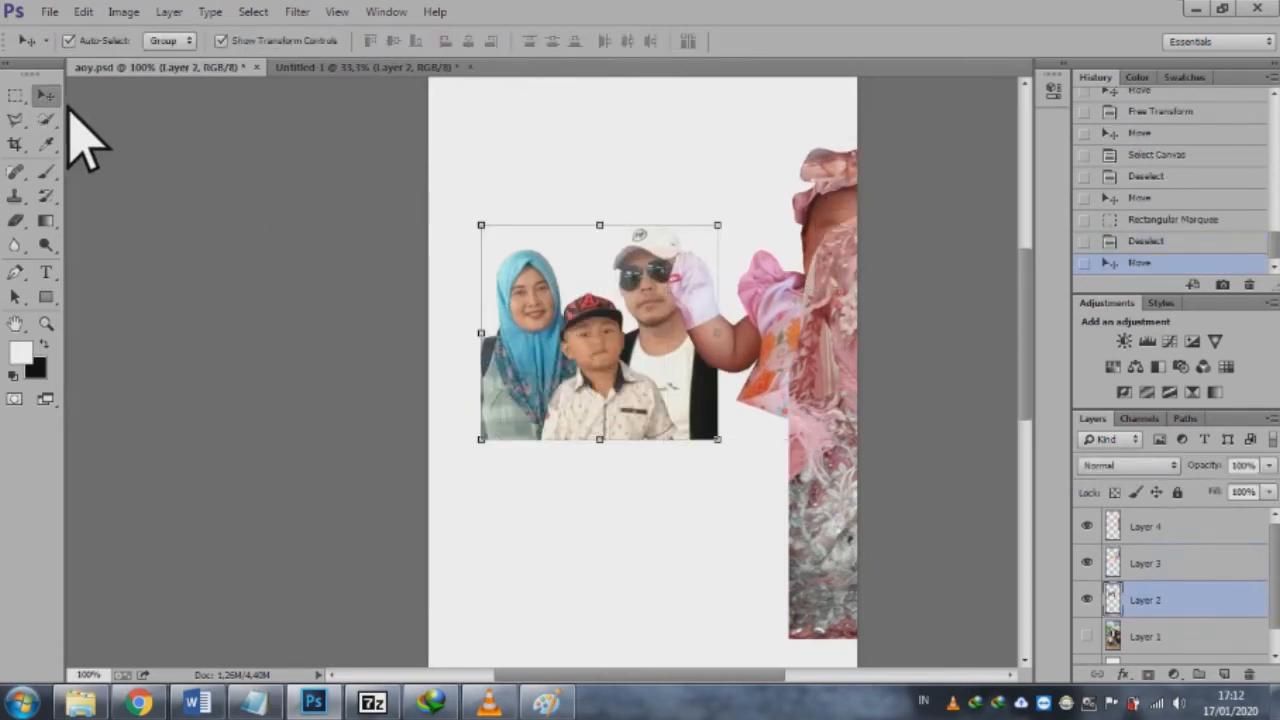
# Step: Copy the family cut-out with a rectangular marquee selection and paste it into the Untitled-1 document
pyautogui.click(16, 95)
pyautogui.moveTo(455, 183); pyautogui.dragTo(754, 465)
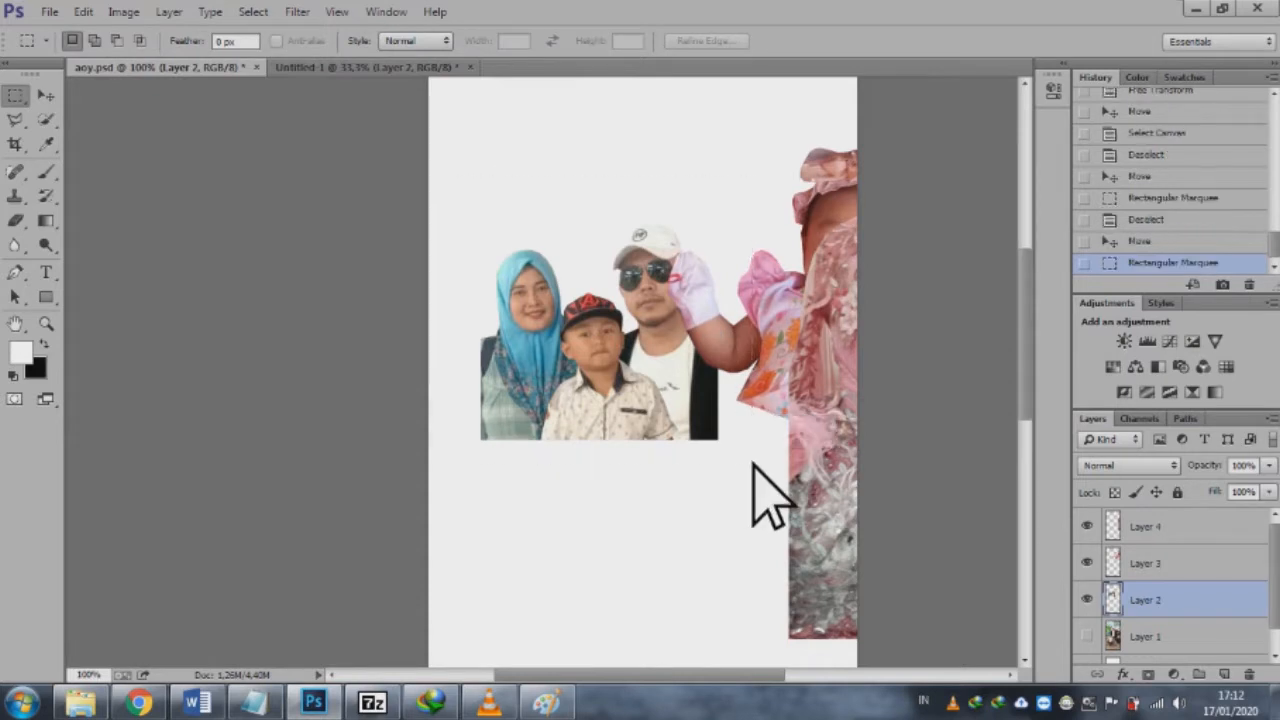
pyautogui.click(367, 67)
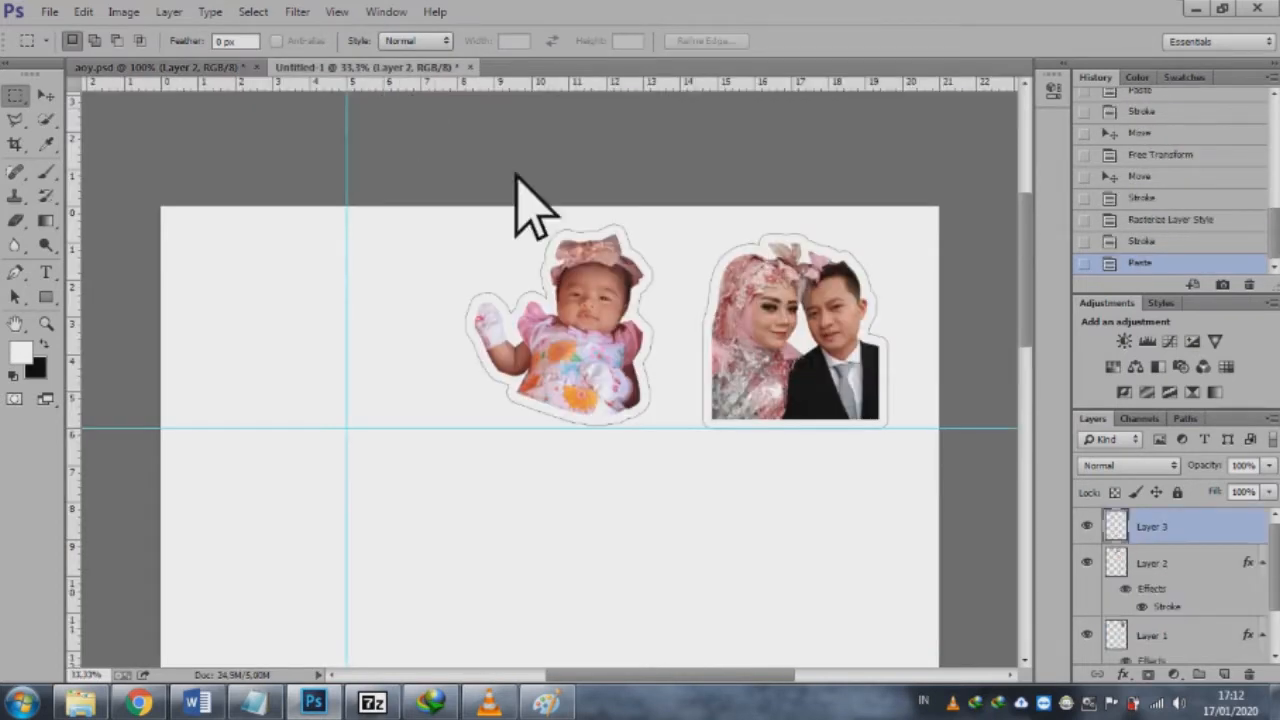
# Step: Add a 30 px black outside Stroke to the pasted family layer
pyautogui.rightClick(1165, 530)
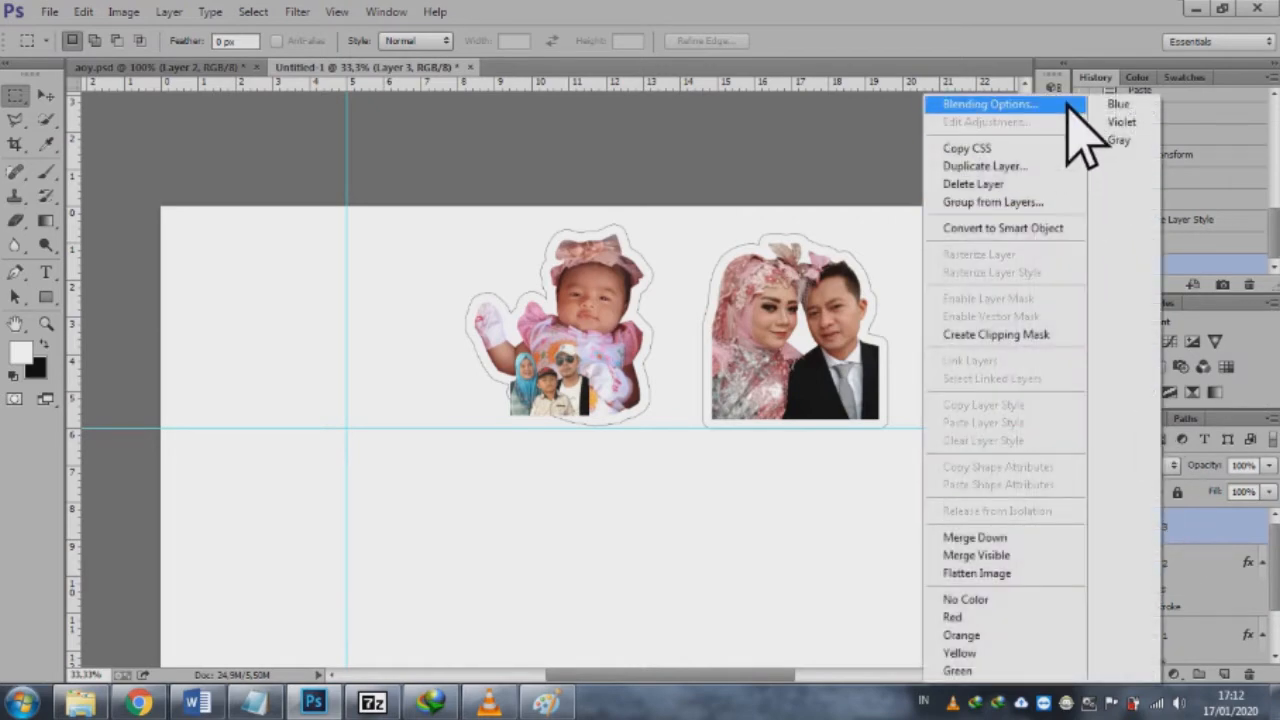
pyautogui.click(1068, 104)
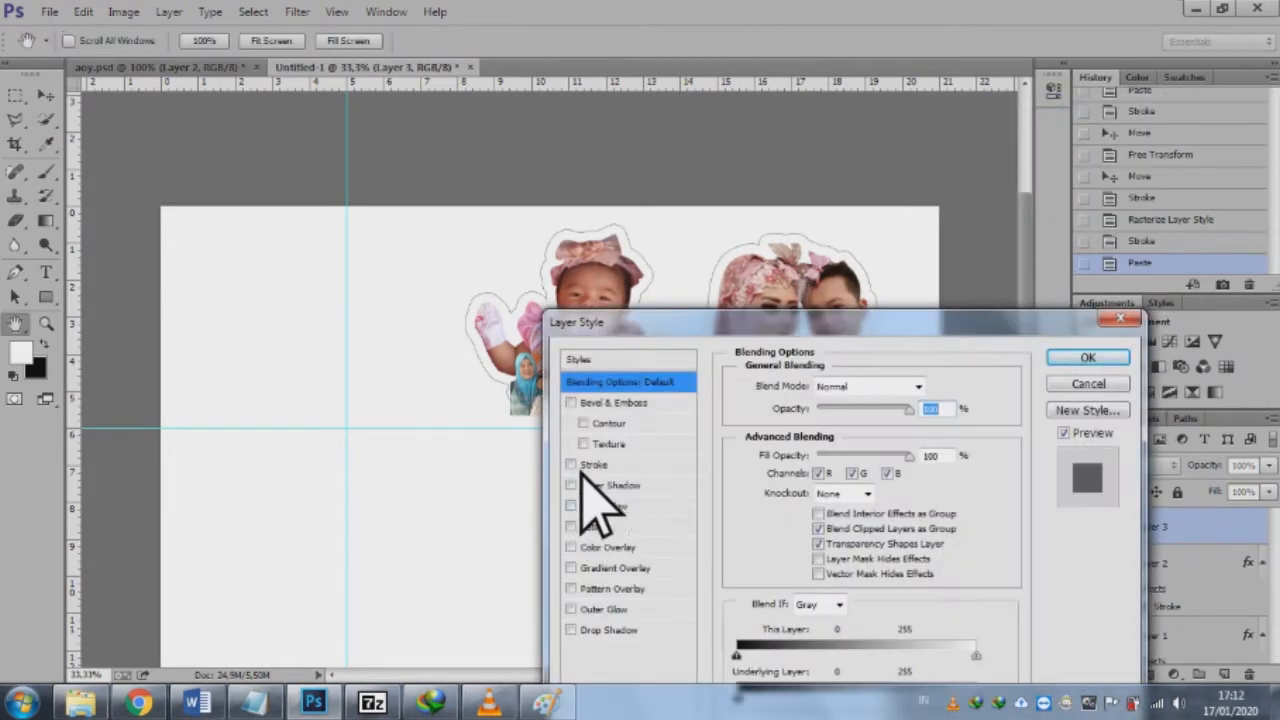
pyautogui.click(592, 465)
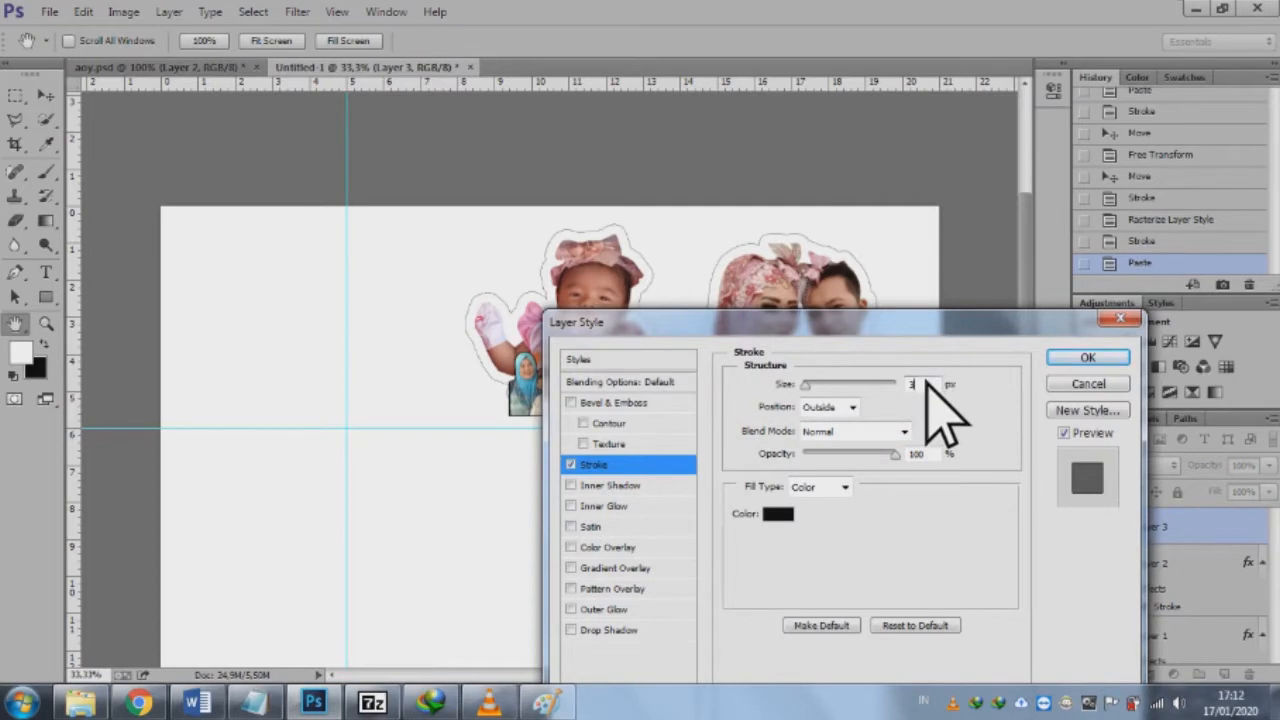
pyautogui.write('0')
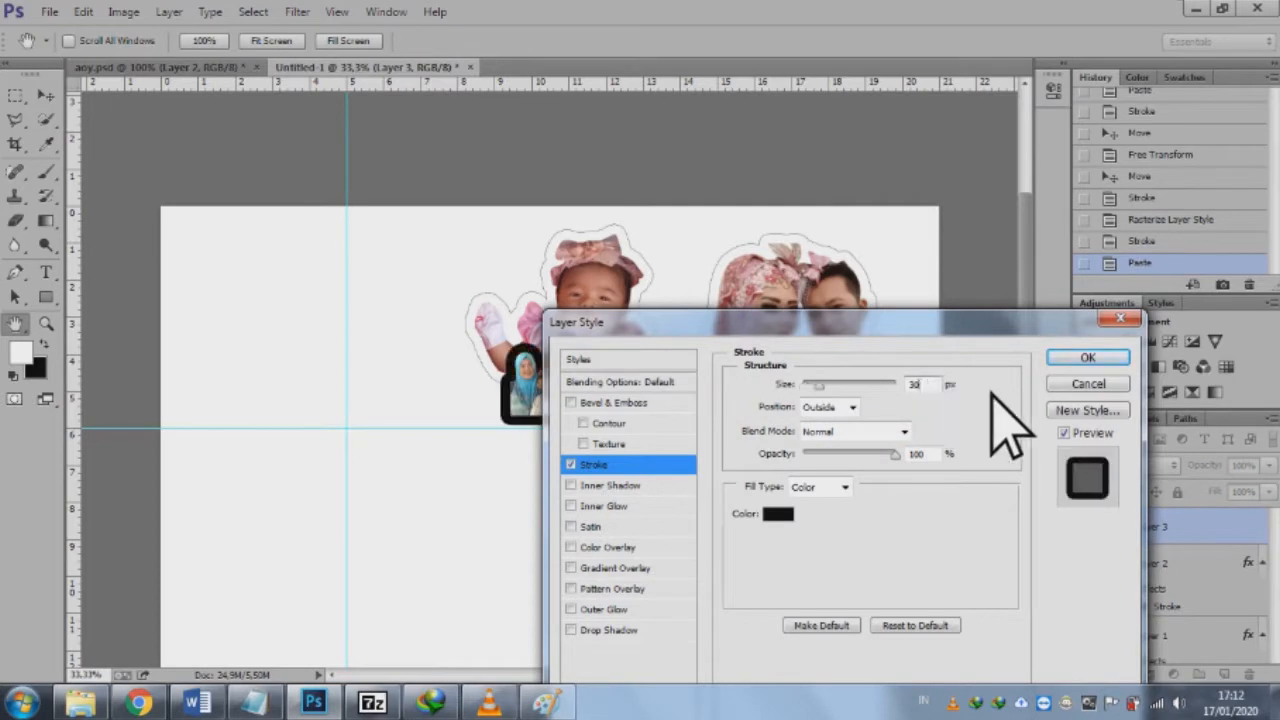
pyautogui.click(1064, 362)
# Step: Move the family cut-out to the page's upper-left corner, rotate it 90° and scale it to about 229% to fit the guides
pyautogui.click(46, 94)
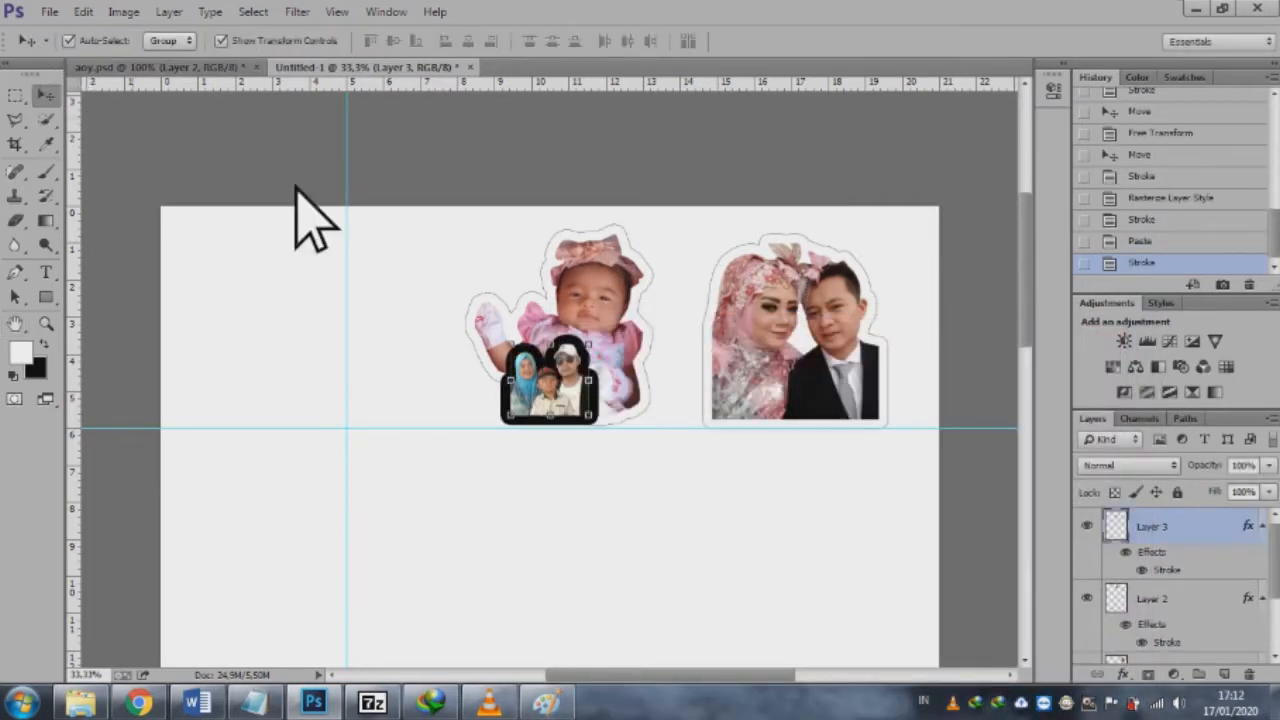
pyautogui.moveTo(556, 401); pyautogui.dragTo(329, 390)
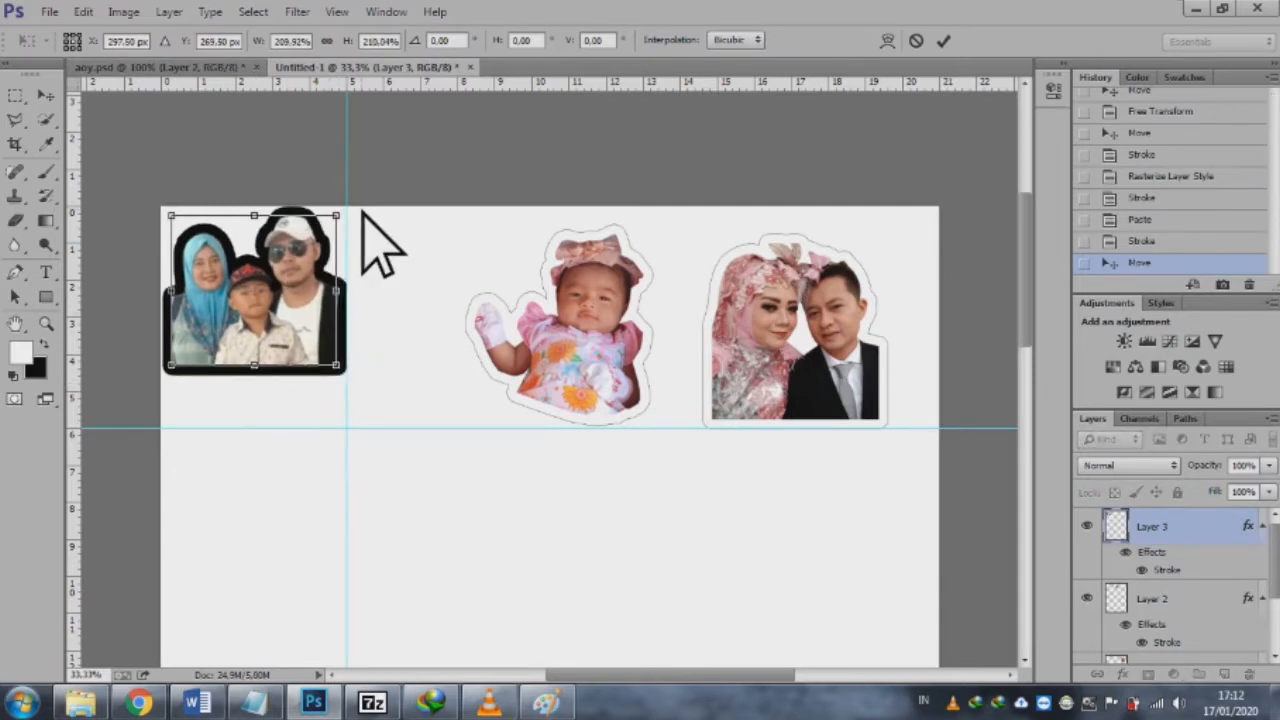
pyautogui.moveTo(362, 212); pyautogui.dragTo(333, 398)
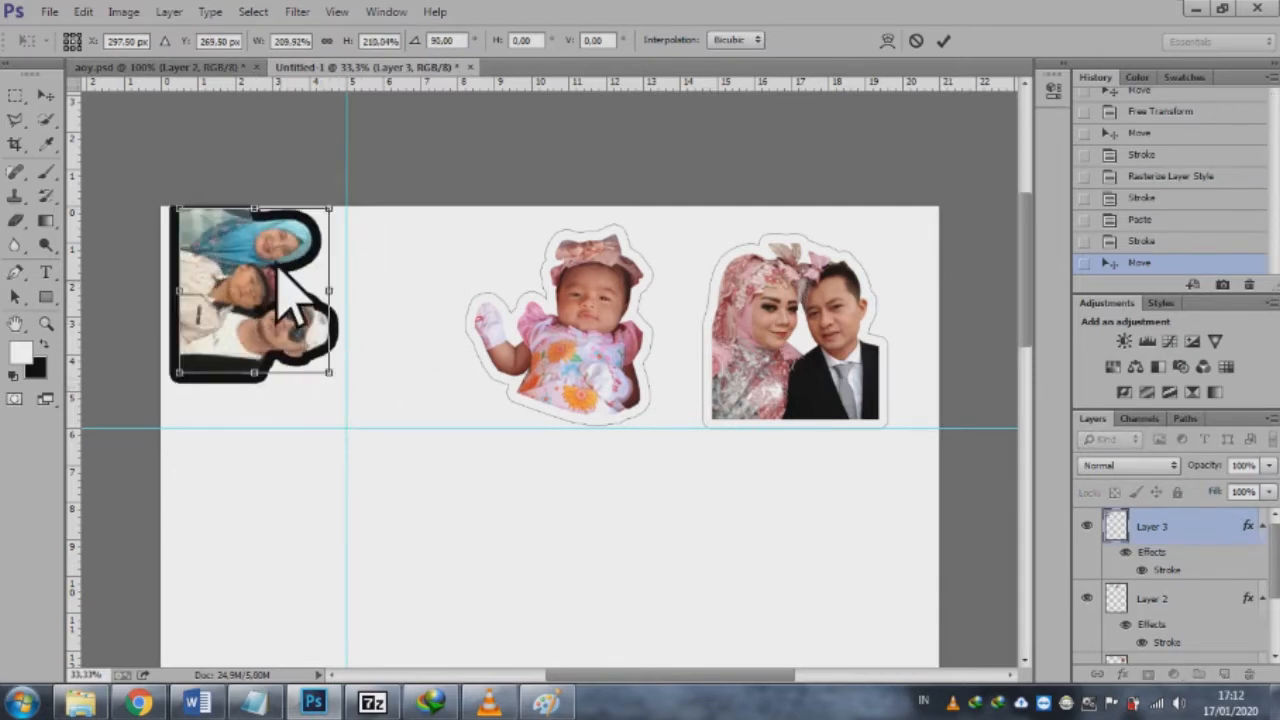
pyautogui.moveTo(272, 258); pyautogui.dragTo(265, 266)
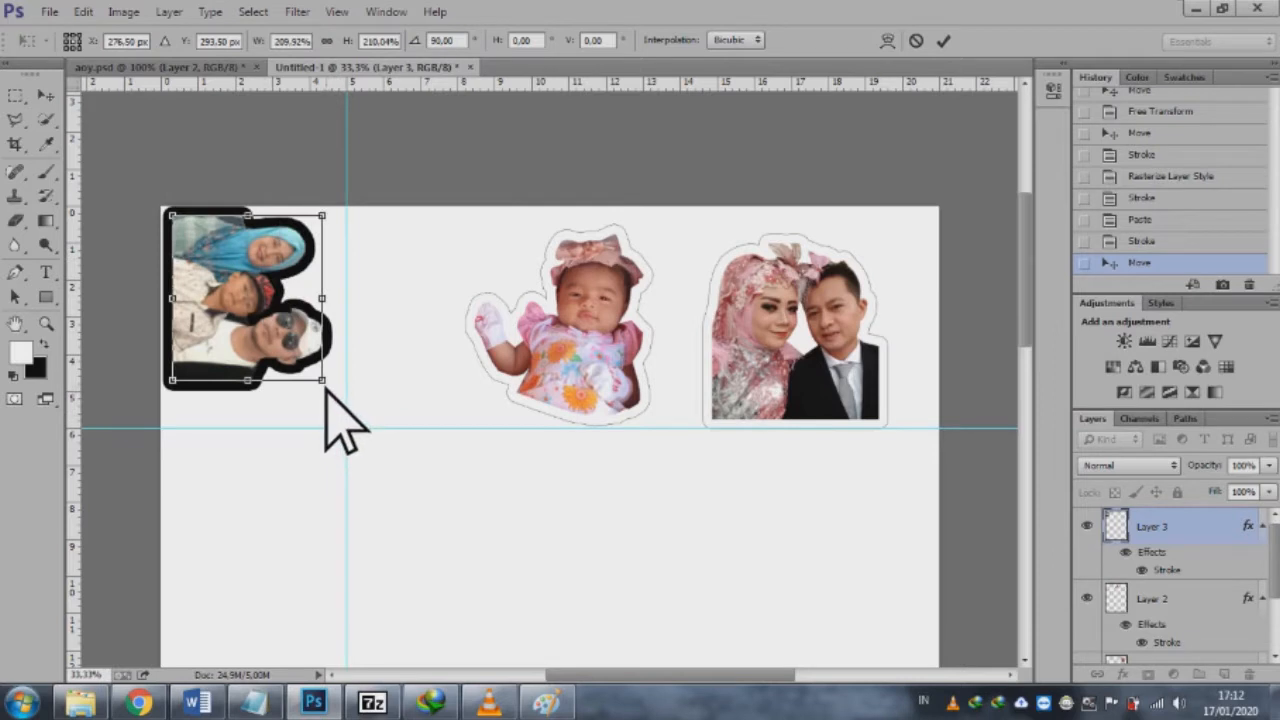
pyautogui.moveTo(326, 386); pyautogui.dragTo(337, 402)
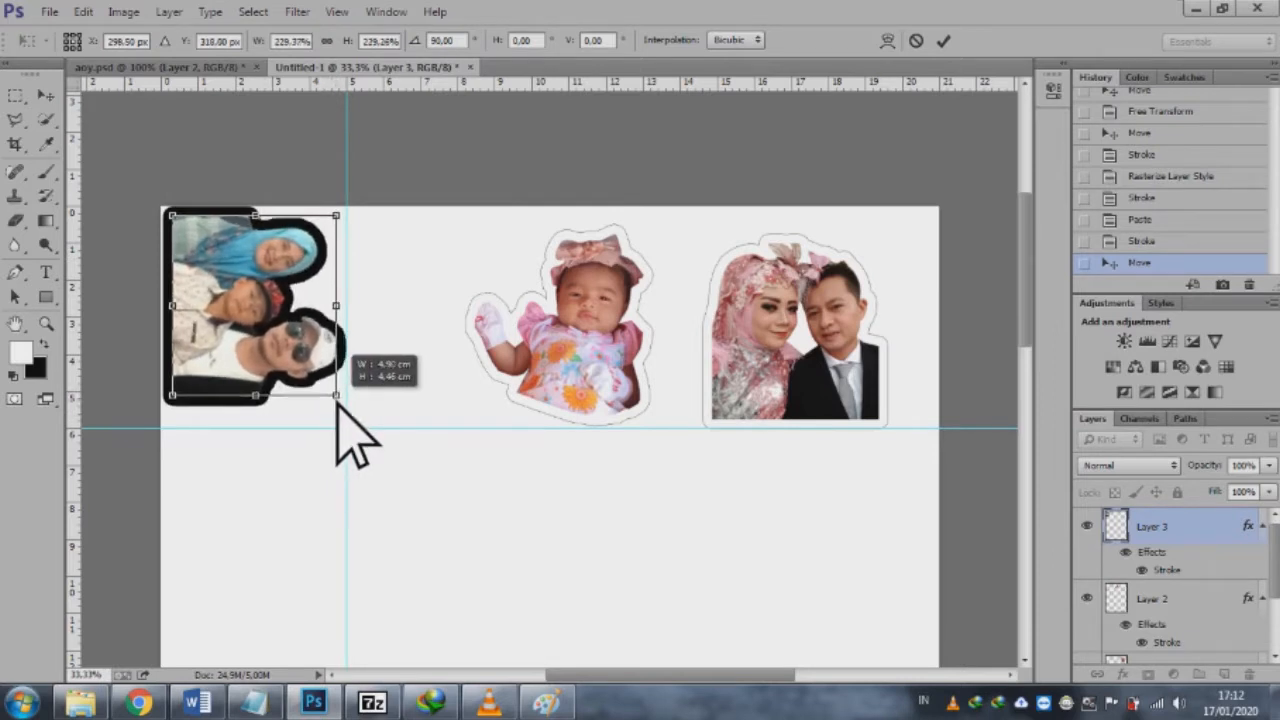
pyautogui.click(943, 42)
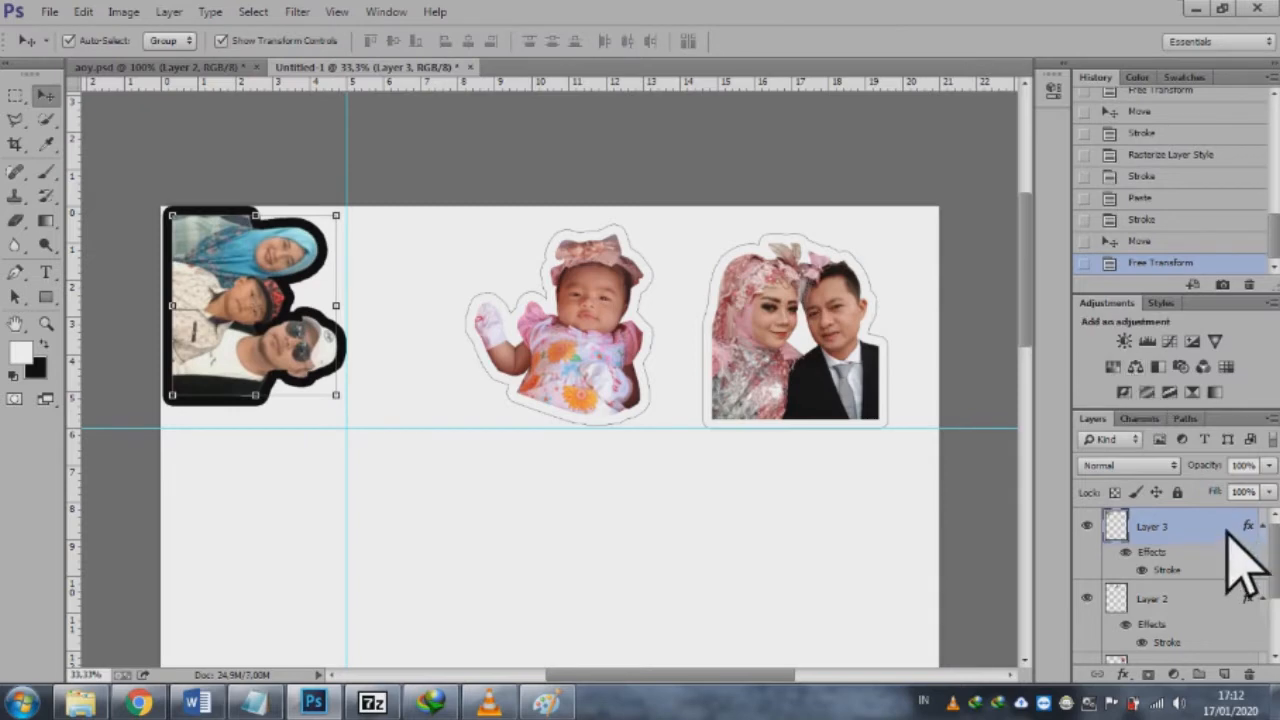
# Step: Change the family layer's stroke colour to white (ffffff)
pyautogui.rightClick(1205, 570)
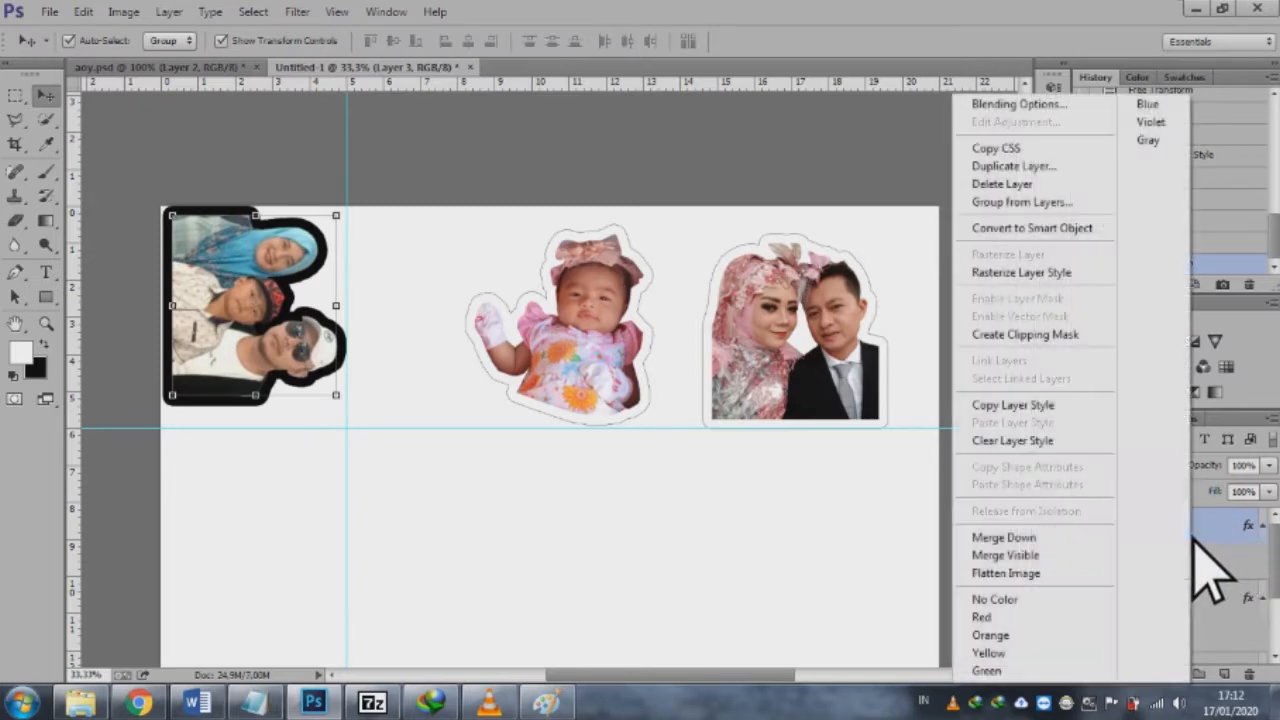
pyautogui.press('Escape')
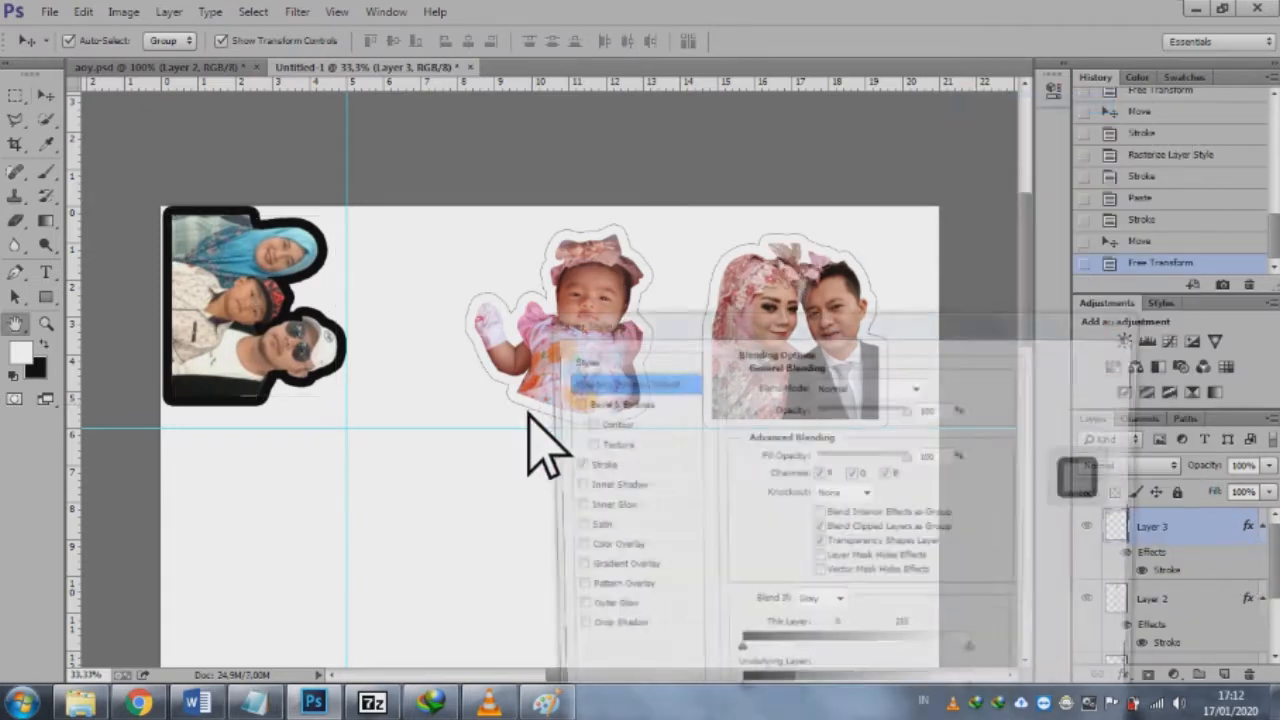
pyautogui.click(596, 465)
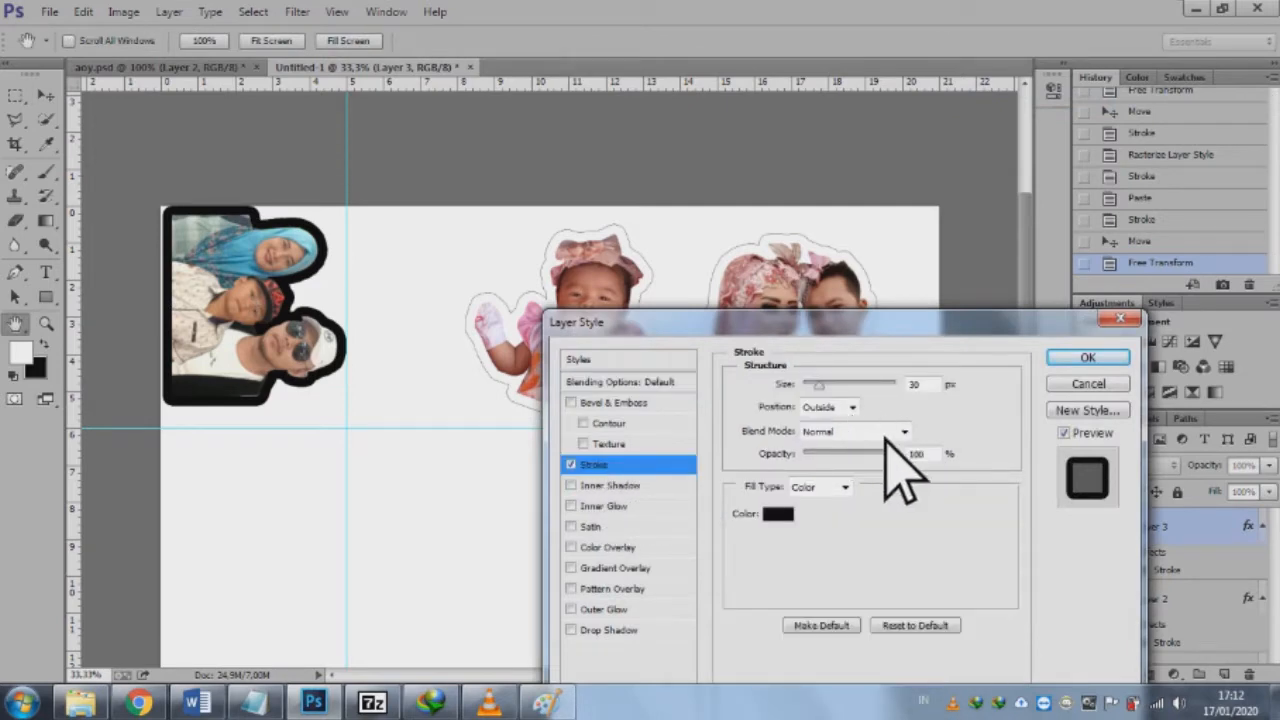
pyautogui.click(773, 516)
pyautogui.moveTo(430, 412); pyautogui.dragTo(318, 386)
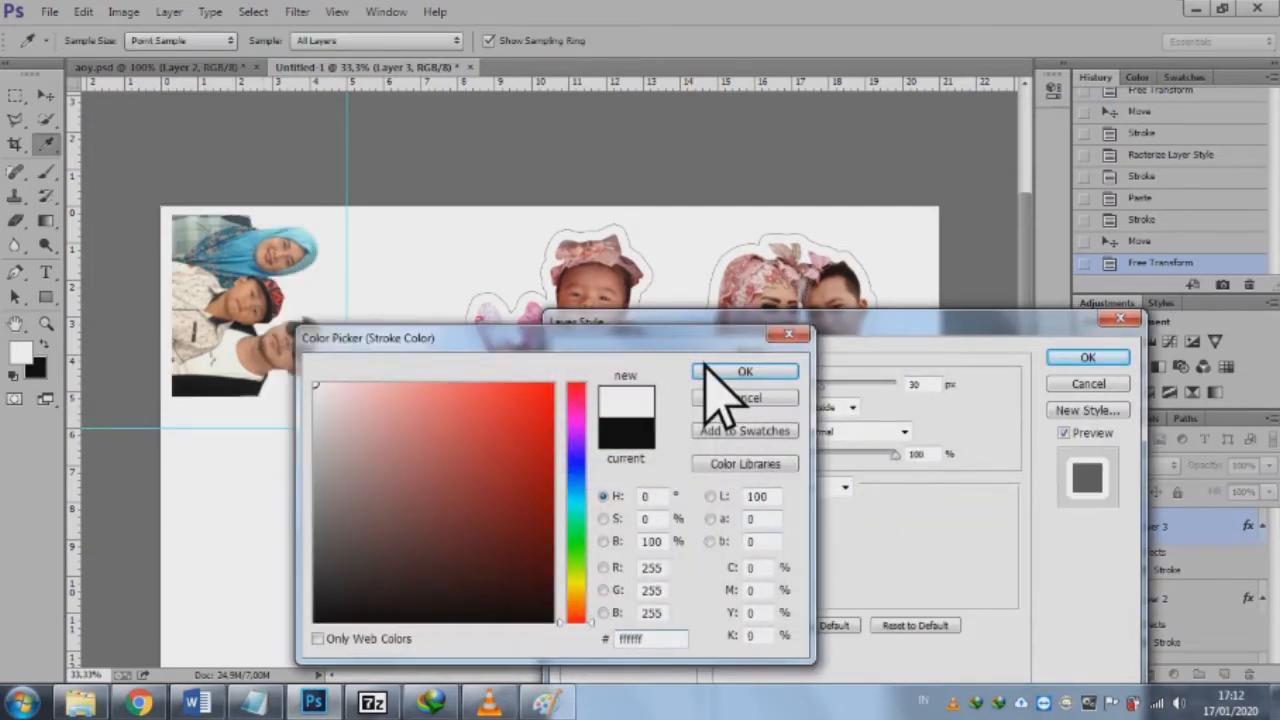
pyautogui.click(745, 371)
pyautogui.click(1070, 358)
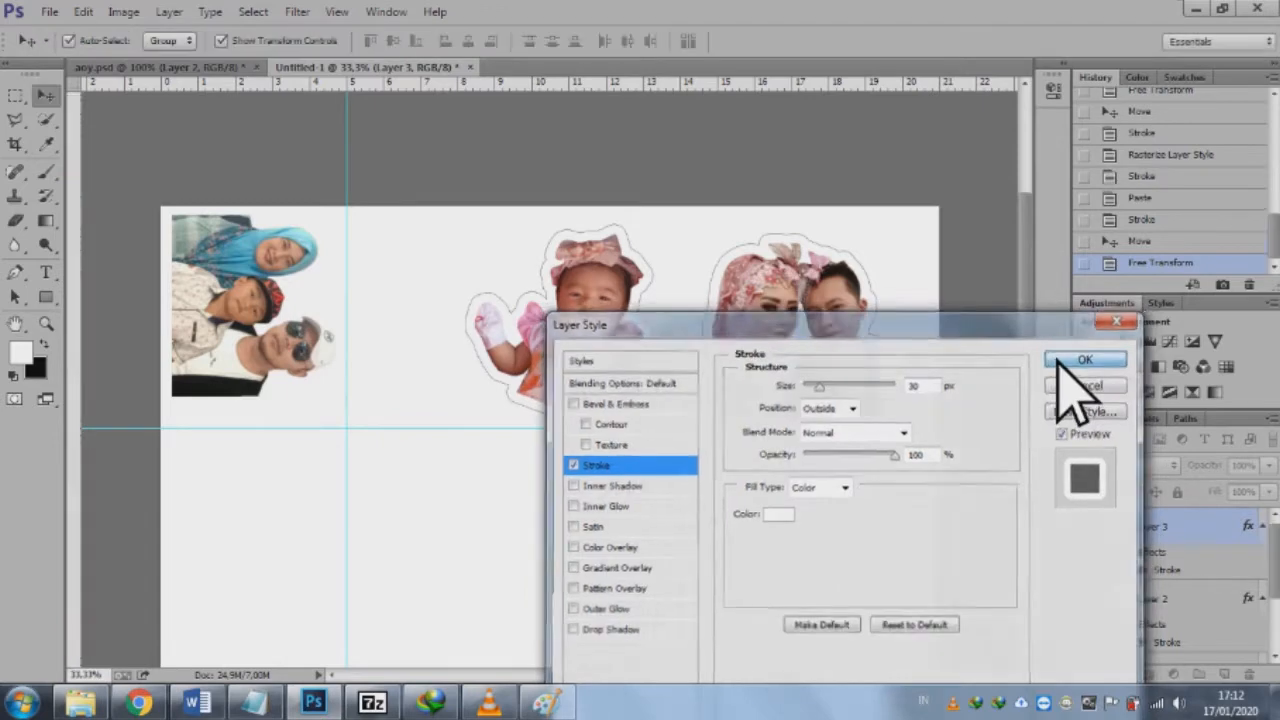
# Step: Rasterize the family layer's style and give it a new 1 px black outside Stroke
pyautogui.rightClick(1168, 526)
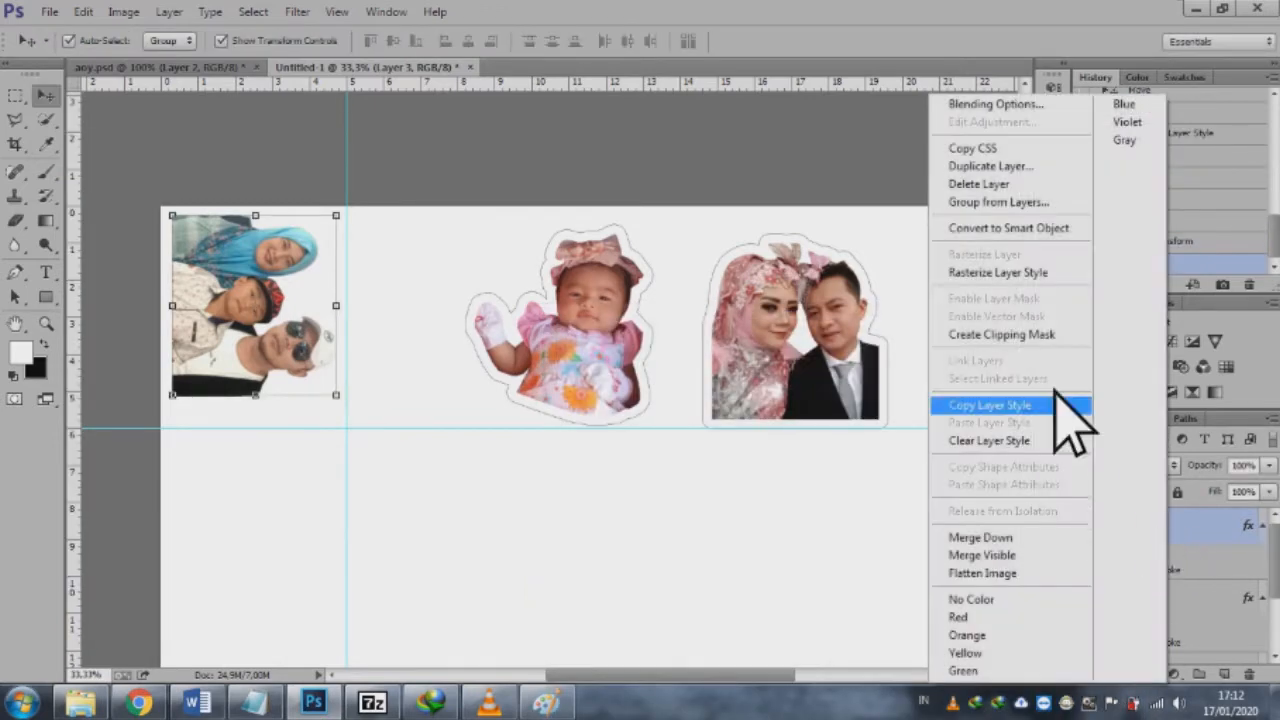
pyautogui.click(1040, 274)
pyautogui.rightClick(1194, 551)
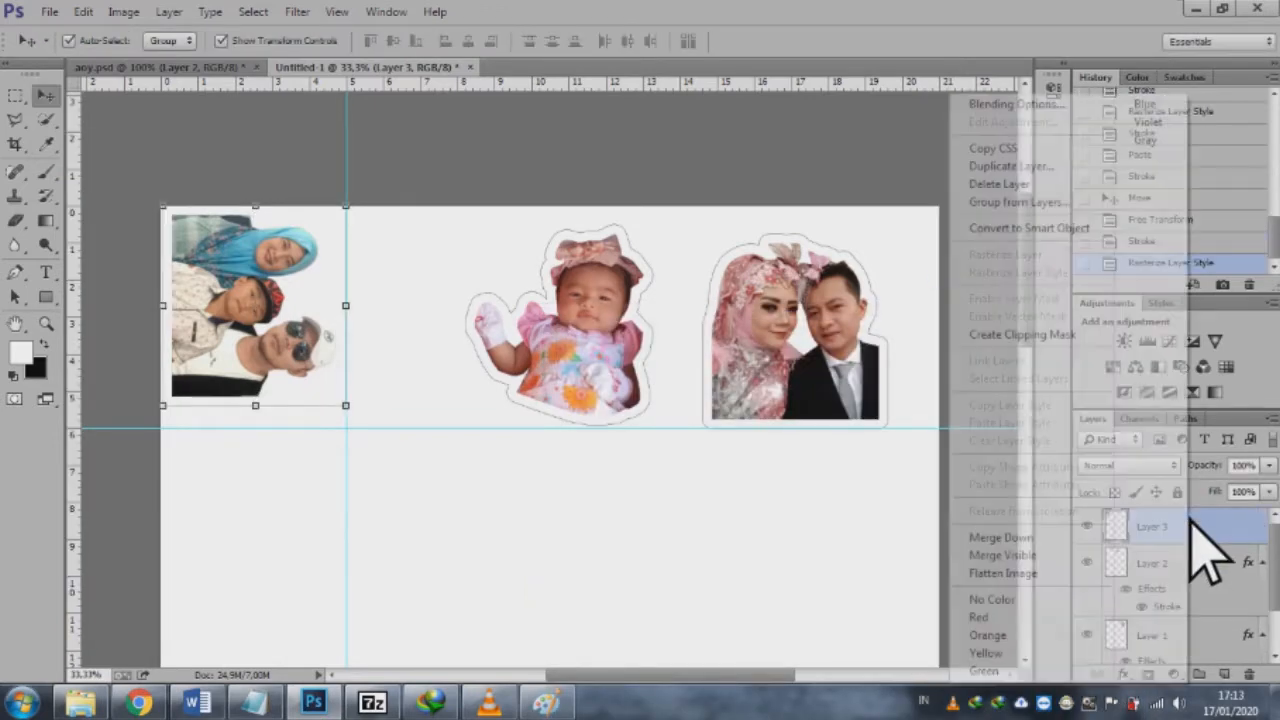
pyautogui.click(1014, 103)
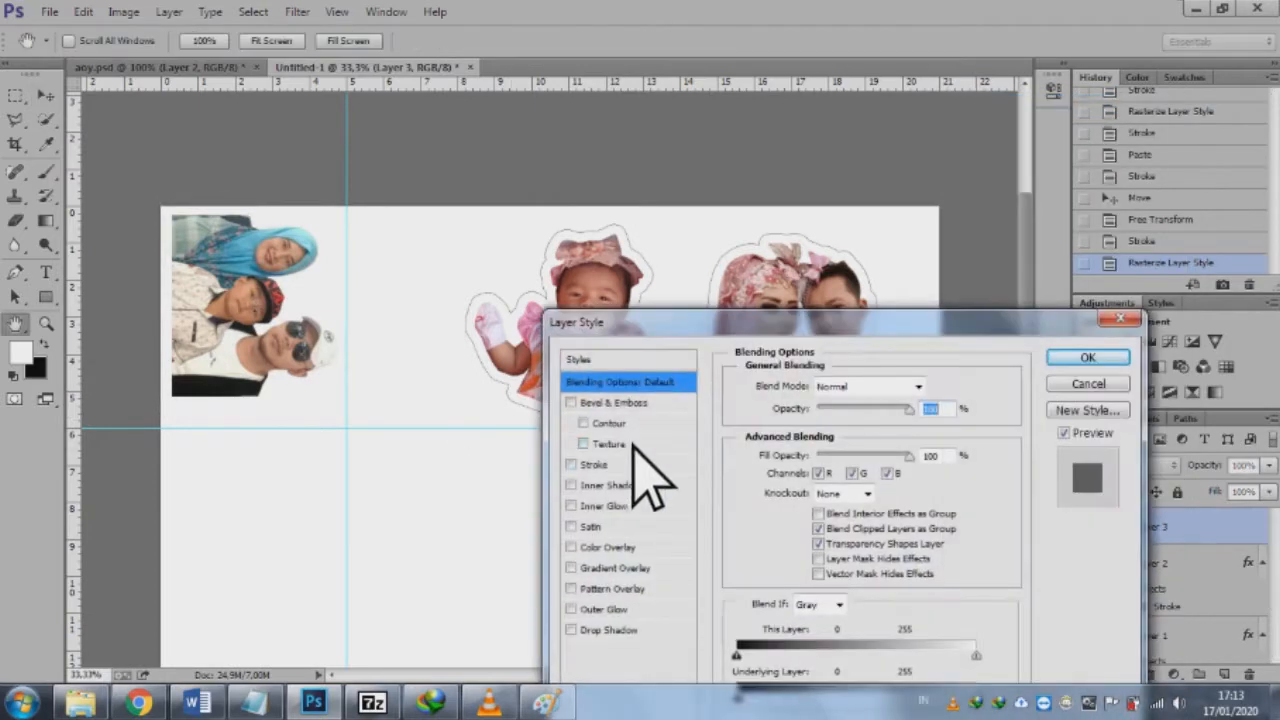
pyautogui.click(592, 466)
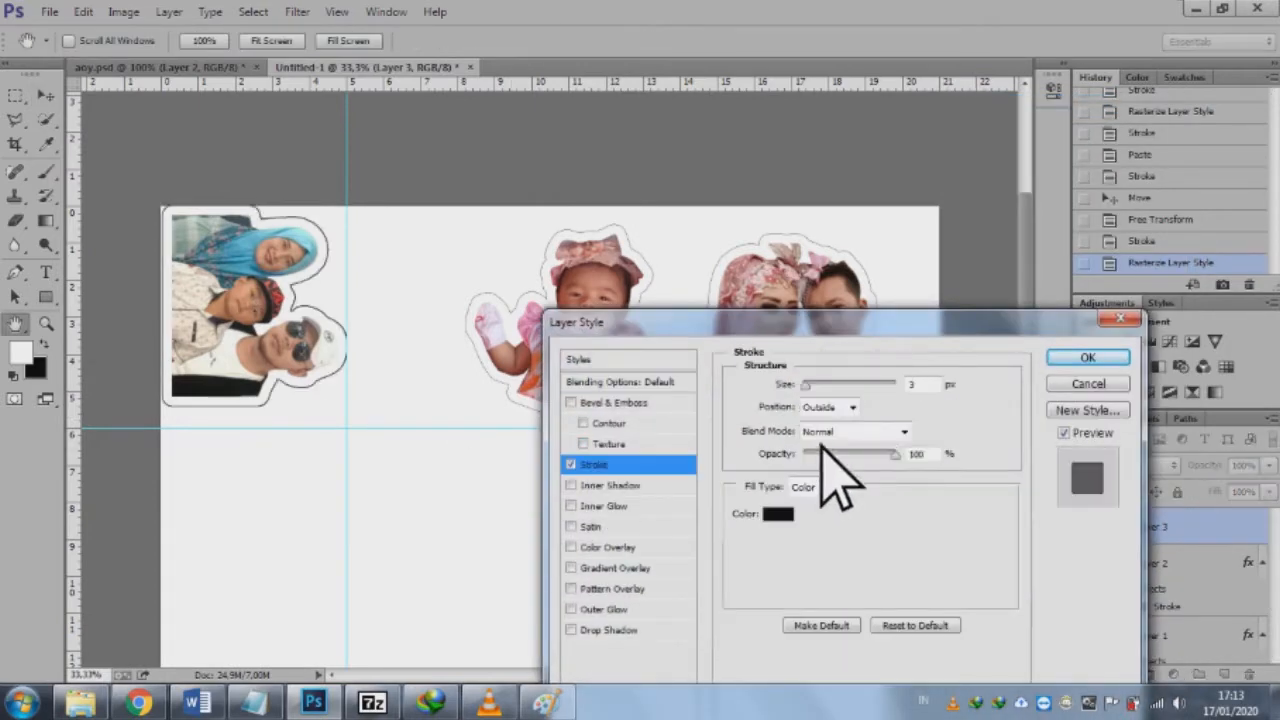
pyautogui.write('1')
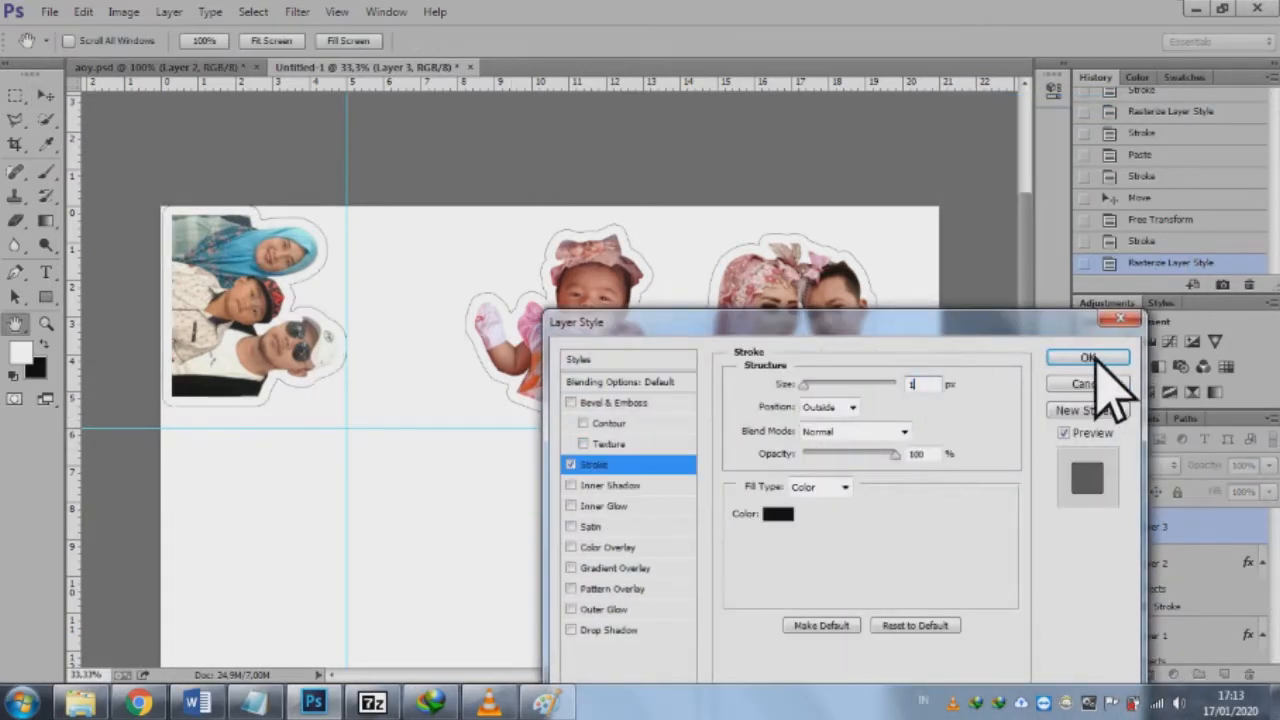
pyautogui.click(1089, 359)
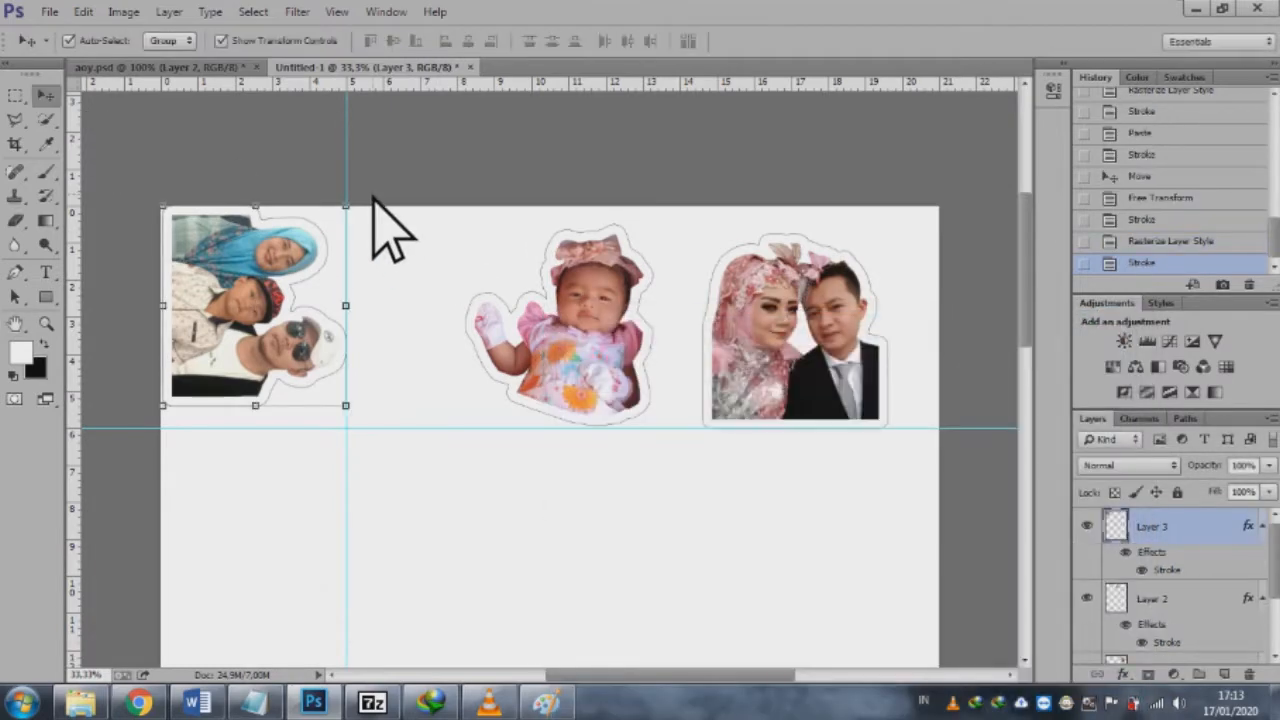
# Step: Rotate the family sticker back upright and move it away from the page corner
pyautogui.moveTo(356, 195); pyautogui.dragTo(155, 226)
pyautogui.press('Return')
pyautogui.moveTo(306, 366); pyautogui.dragTo(363, 400)
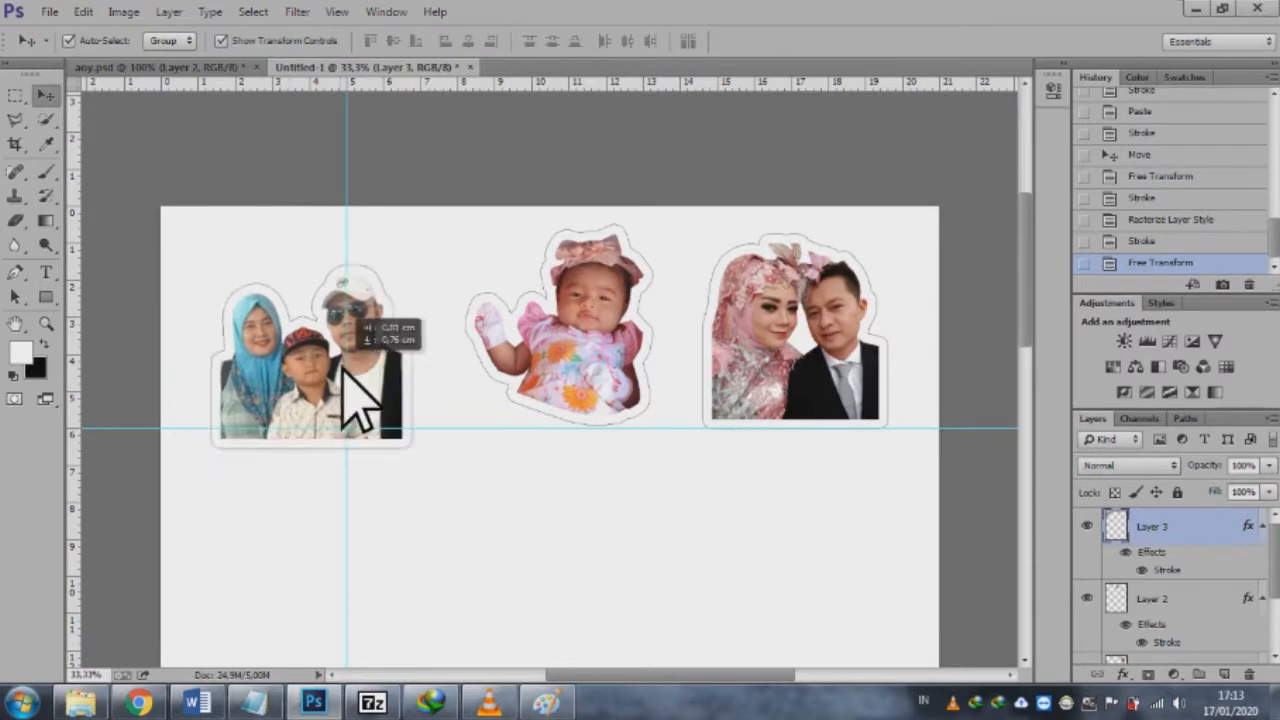
# Step: Remove both guides and move the family sticker up in line with the baby and couple stickers
pyautogui.moveTo(347, 206); pyautogui.dragTo(20, 290)
pyautogui.moveTo(140, 428); pyautogui.dragTo(240, 45)
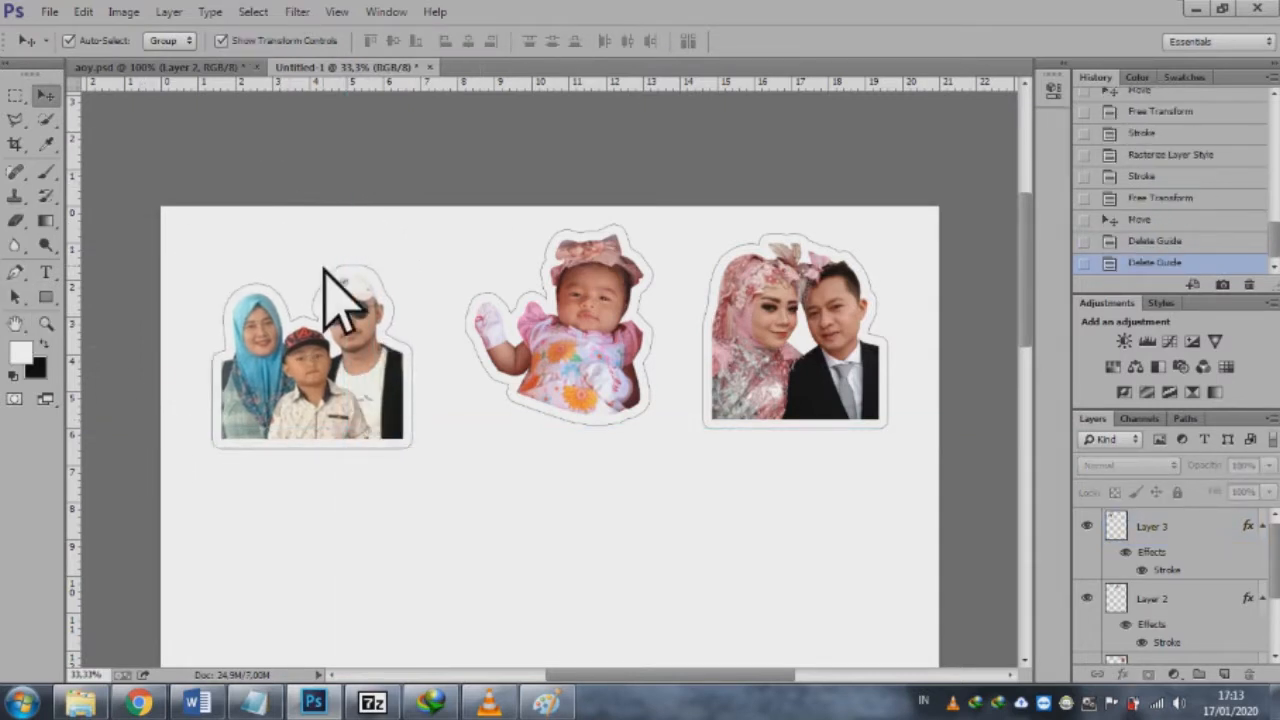
pyautogui.moveTo(355, 332); pyautogui.dragTo(351, 292)
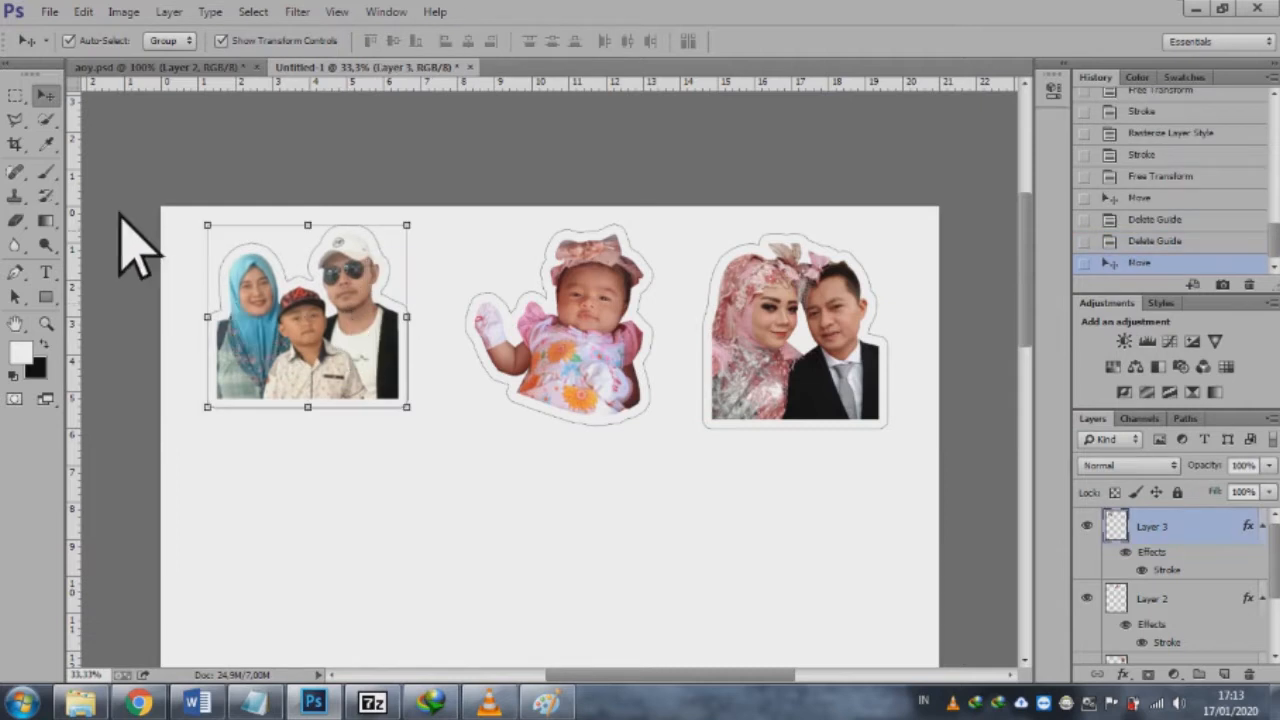
# Step: Paint a round tab between the adults' heads on the family sticker with a hard 125 px white brush
pyautogui.click(46, 176)
pyautogui.click(96, 41)
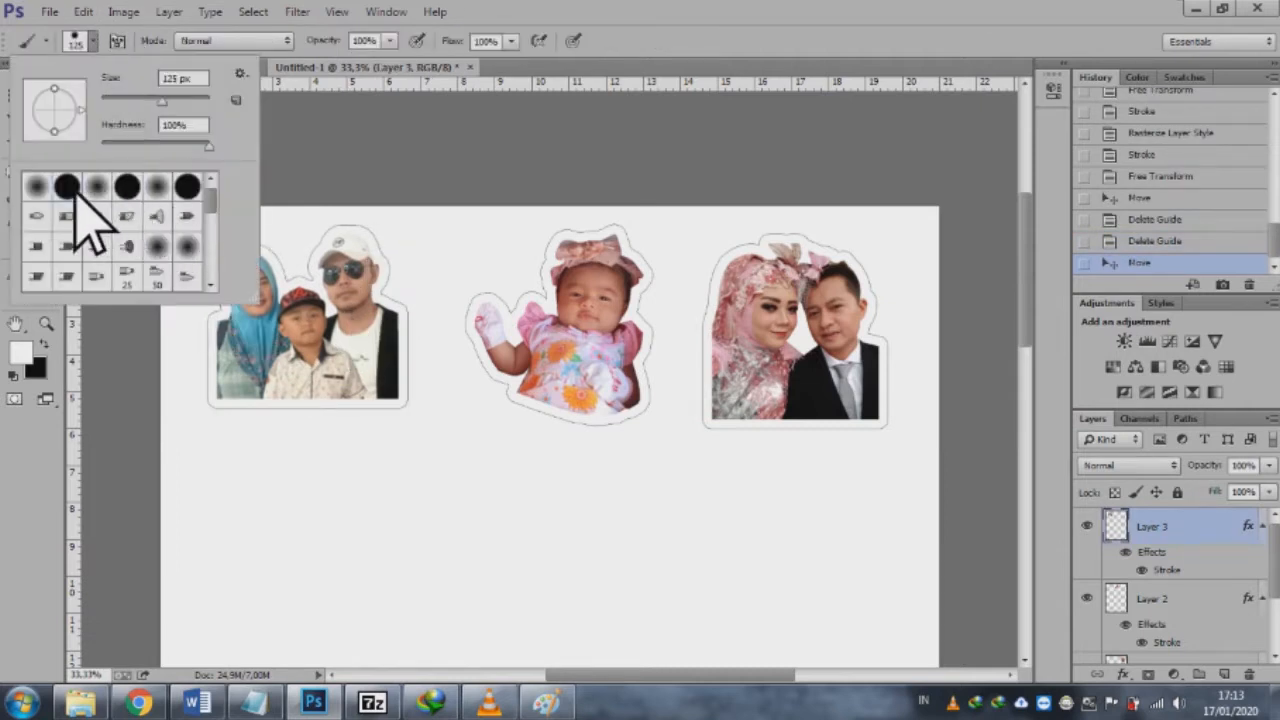
pyautogui.click(302, 146)
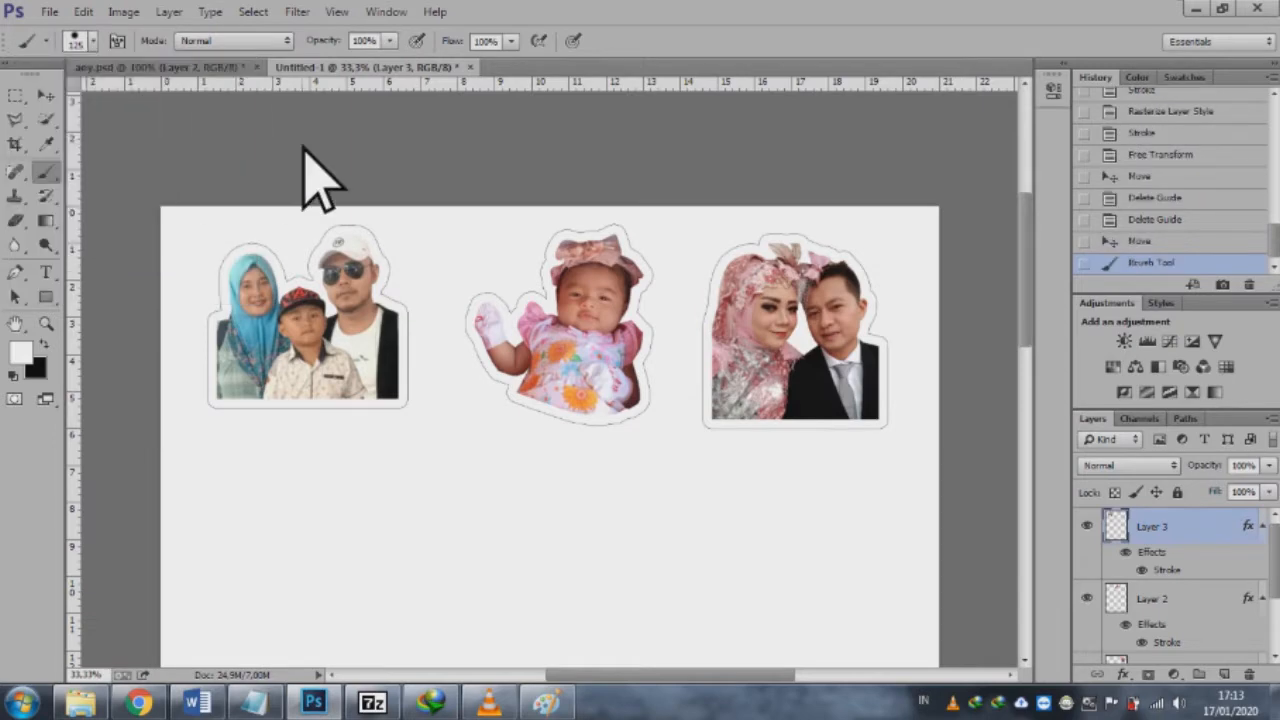
pyautogui.click(22, 352)
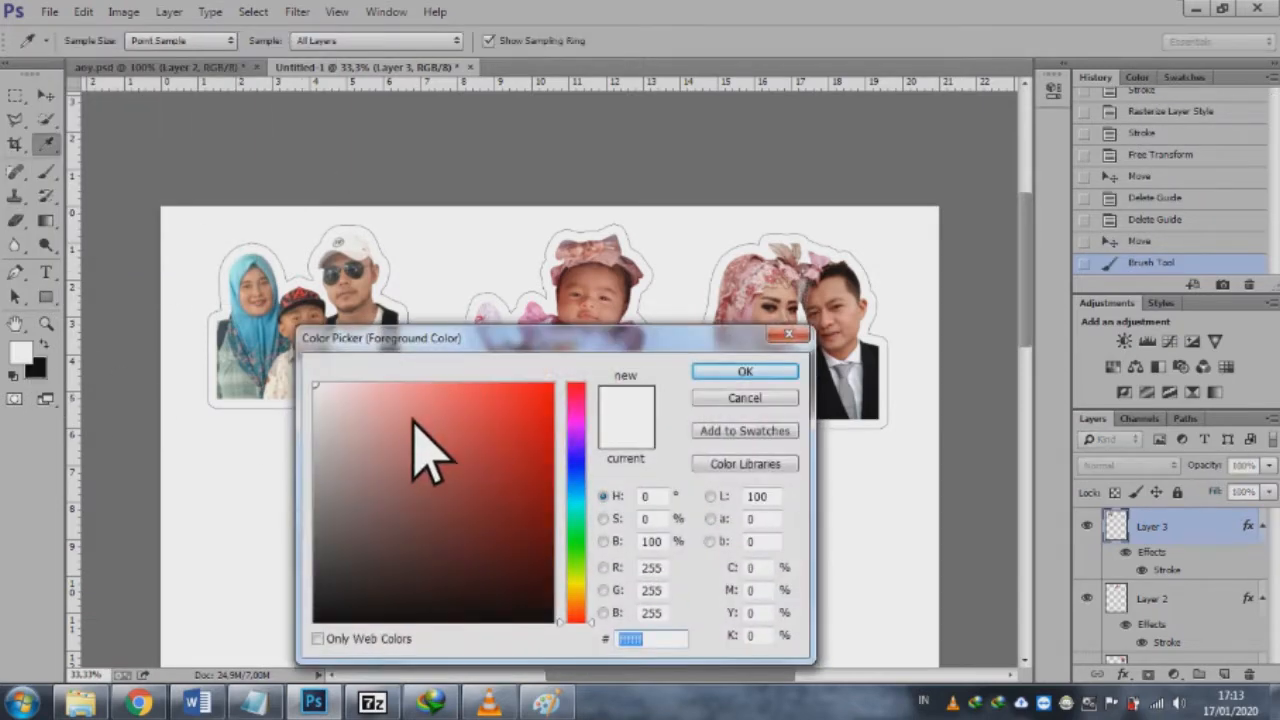
pyautogui.click(742, 373)
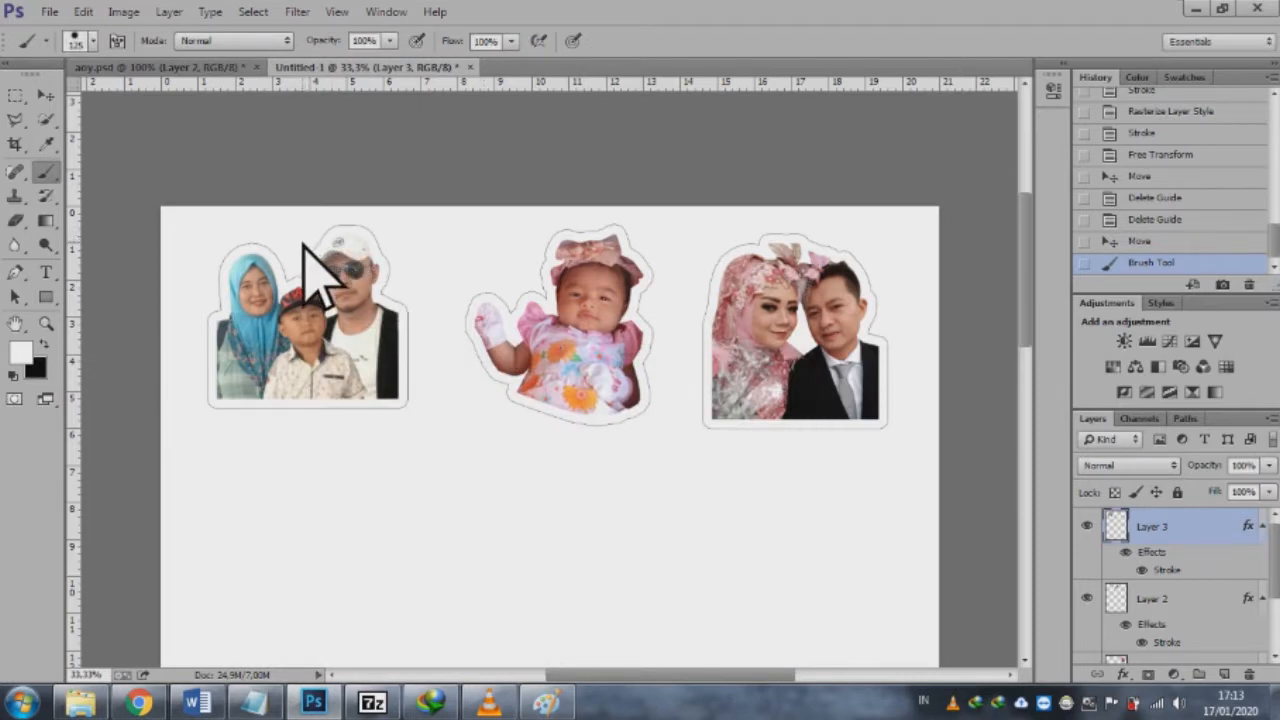
pyautogui.click(305, 240)
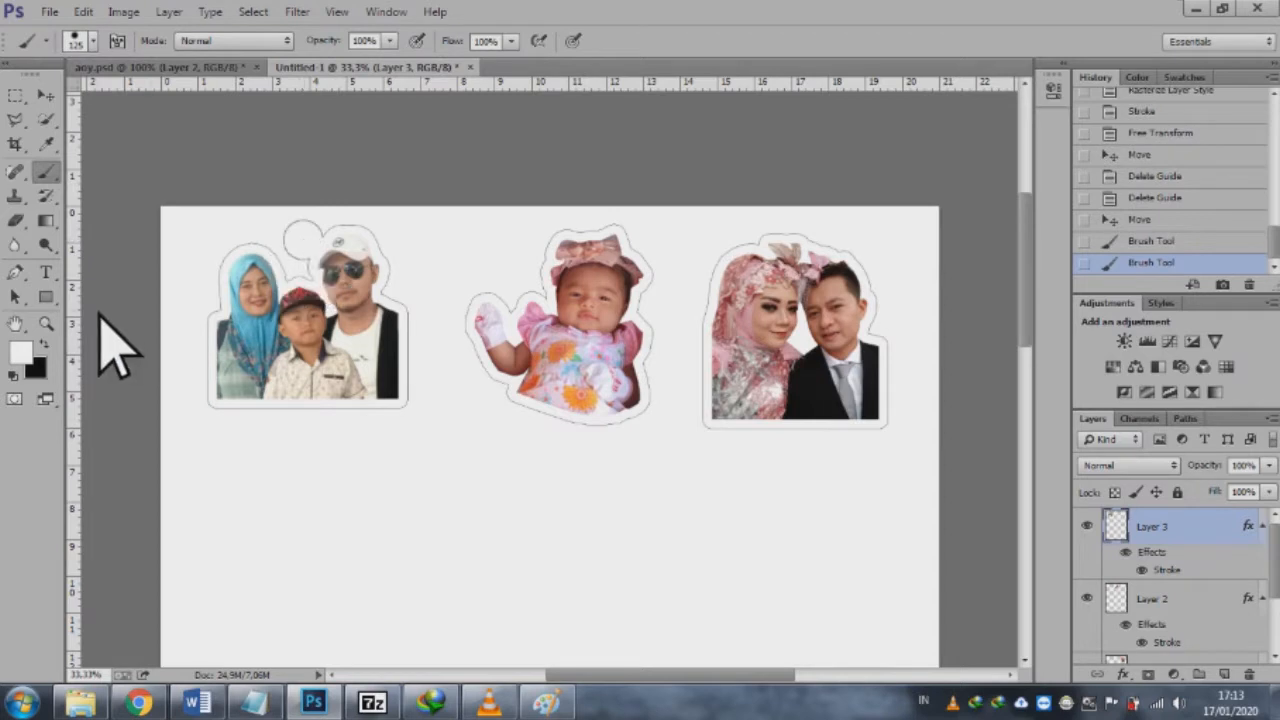
# Step: Select the baby sticker's layer and paint a round white tab above the headband with a 100 px brush
pyautogui.click(47, 95)
pyautogui.click(630, 350)
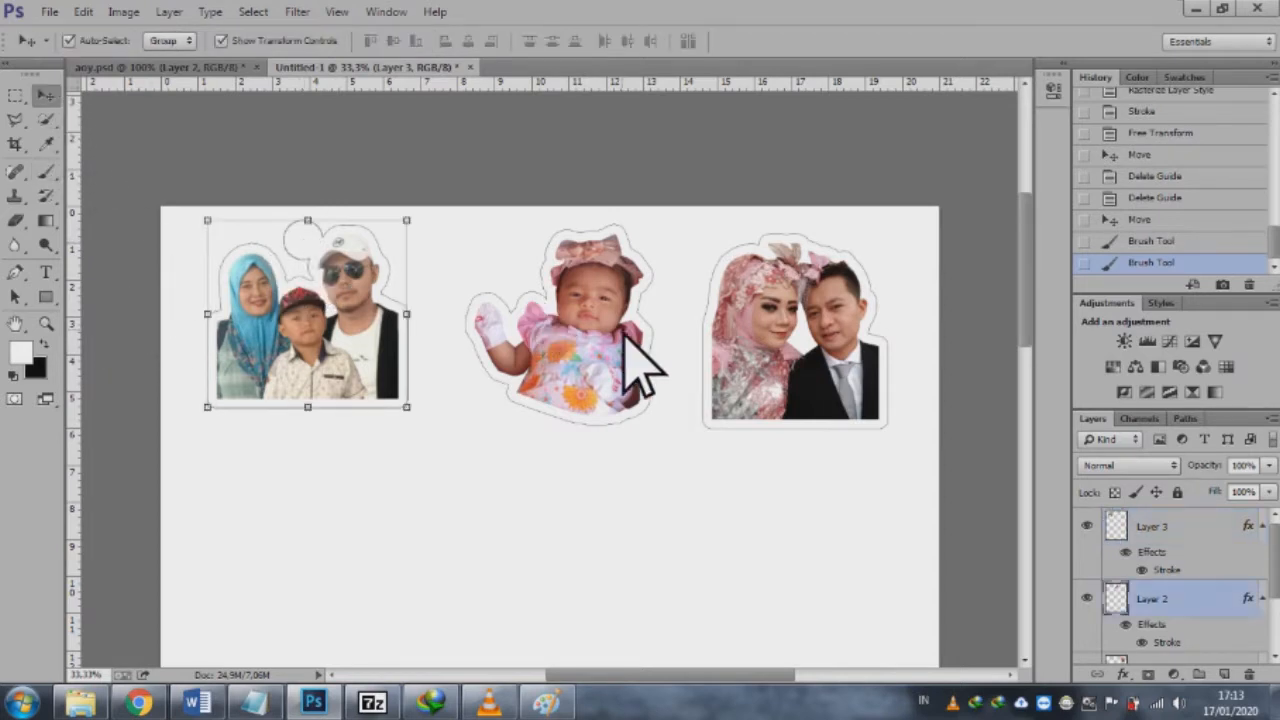
pyautogui.click(47, 170)
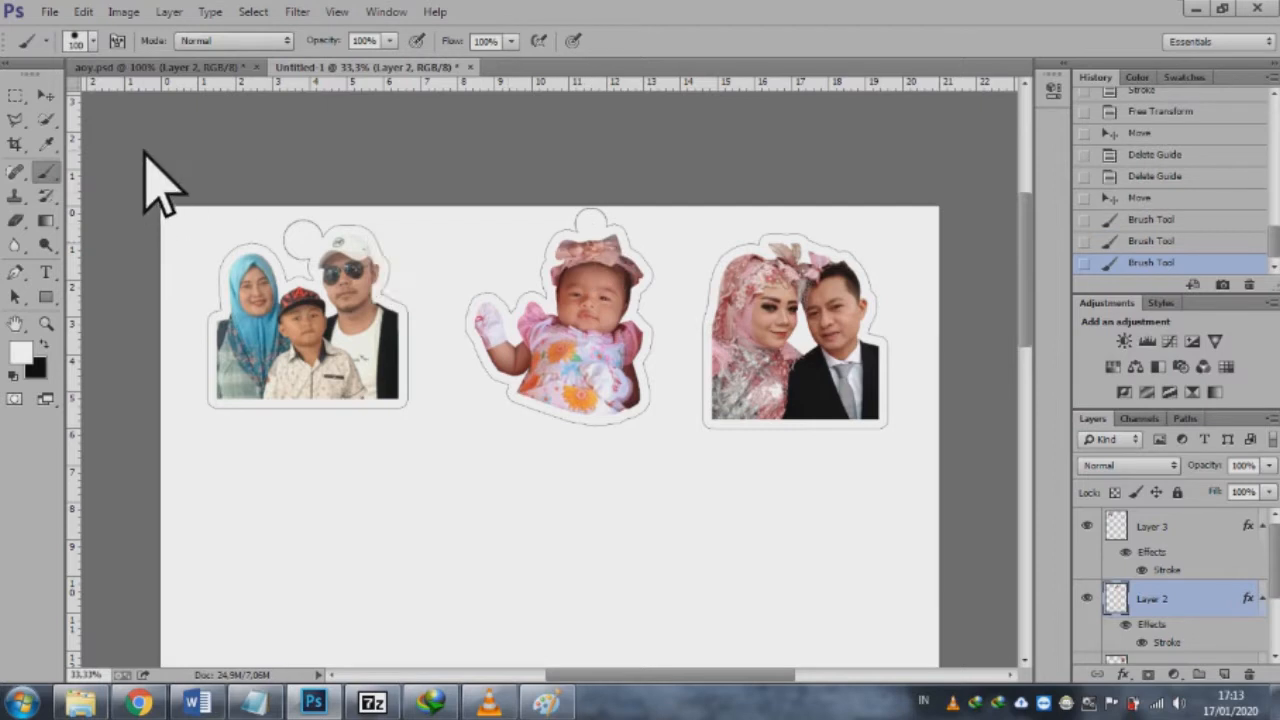
# Step: Select the couple sticker's layer and paint a round white 100 px tab on its upper edge between the heads
pyautogui.click(60, 98)
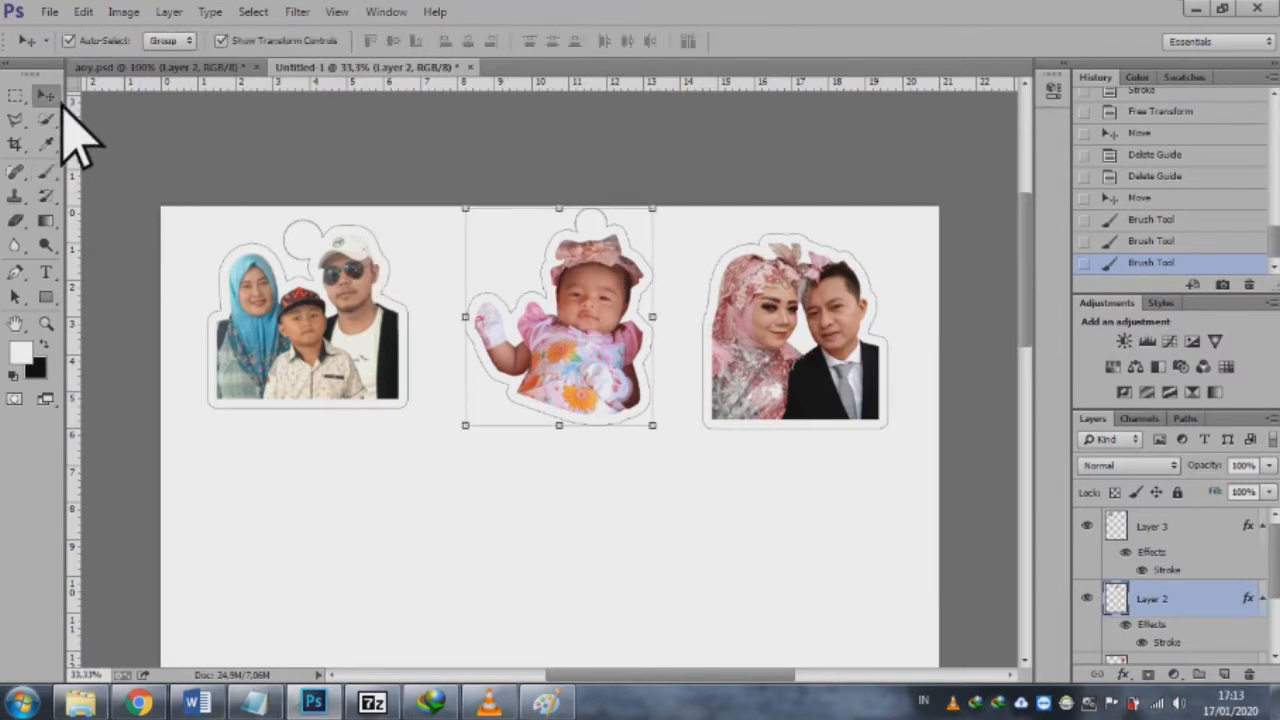
pyautogui.click(788, 352)
pyautogui.click(40, 176)
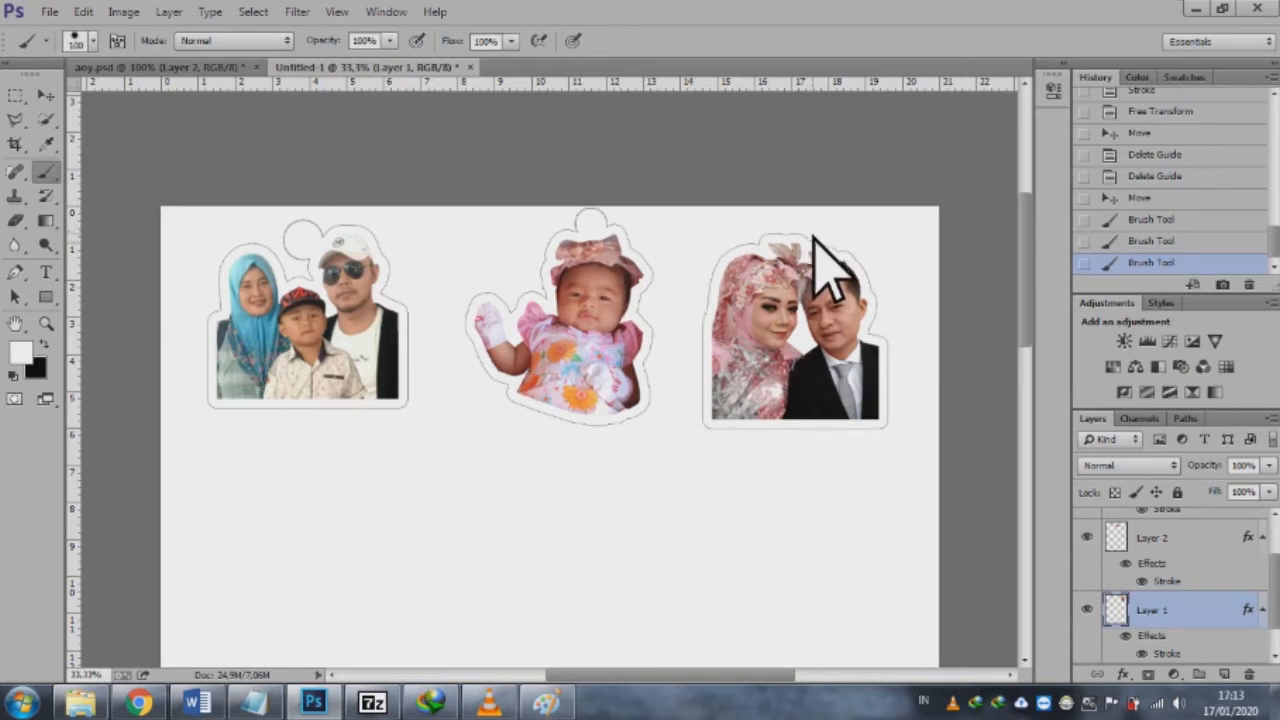
# Step: Move the family, baby and couple stickers closer together in a row across the page
pyautogui.click(46, 95)
pyautogui.moveTo(339, 282); pyautogui.dragTo(356, 284)
pyautogui.moveTo(592, 318); pyautogui.dragTo(564, 318)
pyautogui.moveTo(760, 323); pyautogui.dragTo(699, 309)
pyautogui.click(14, 96)
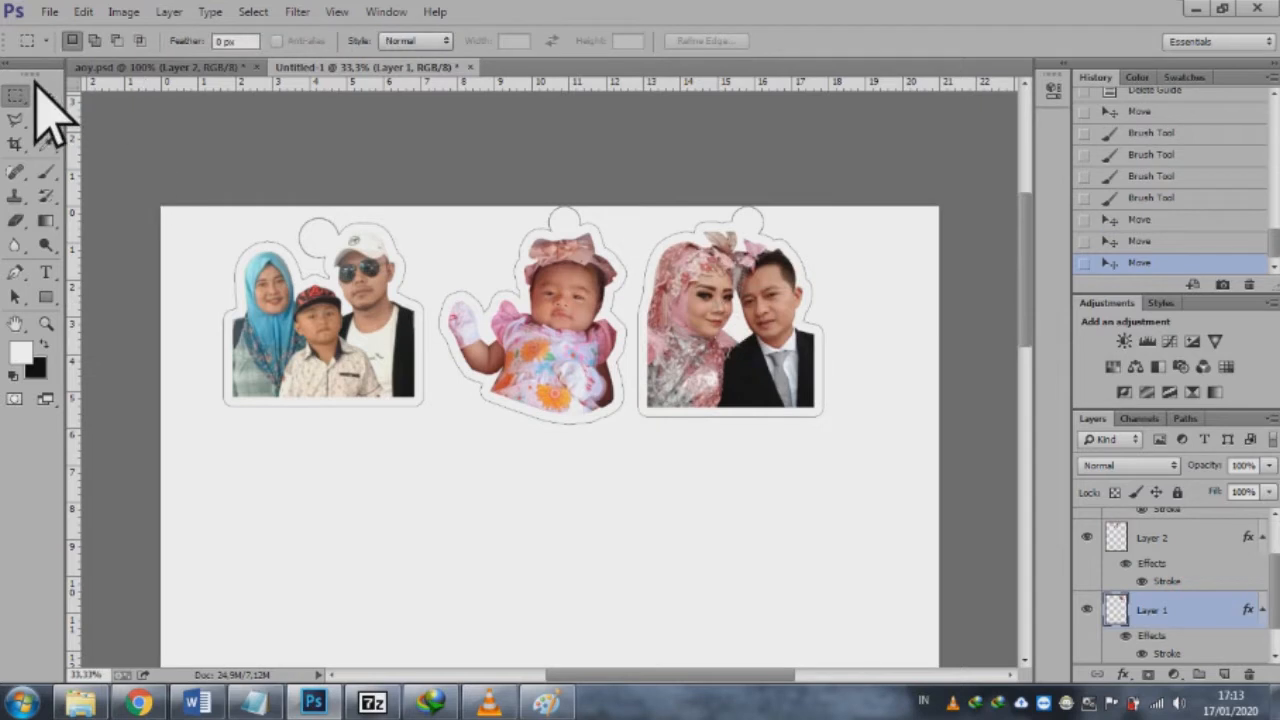
pyautogui.moveTo(113, 138); pyautogui.dragTo(173, 154)
pyautogui.click(538, 307)
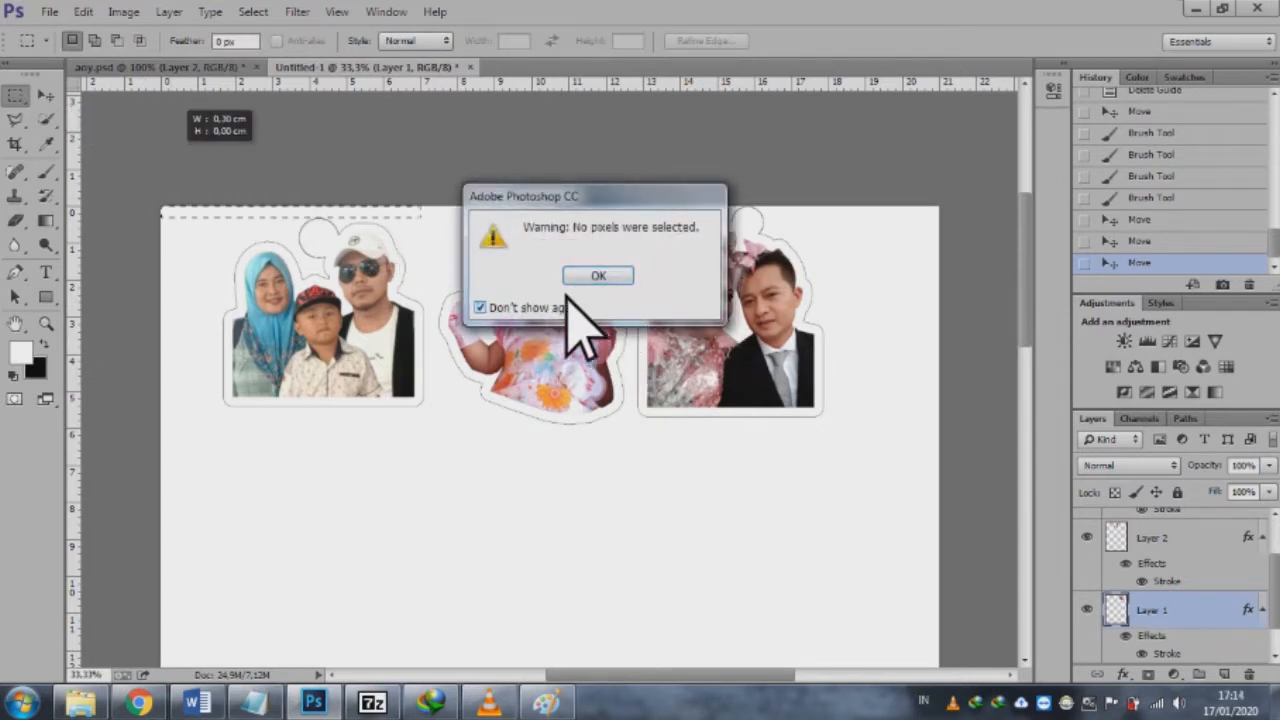
pyautogui.click(603, 278)
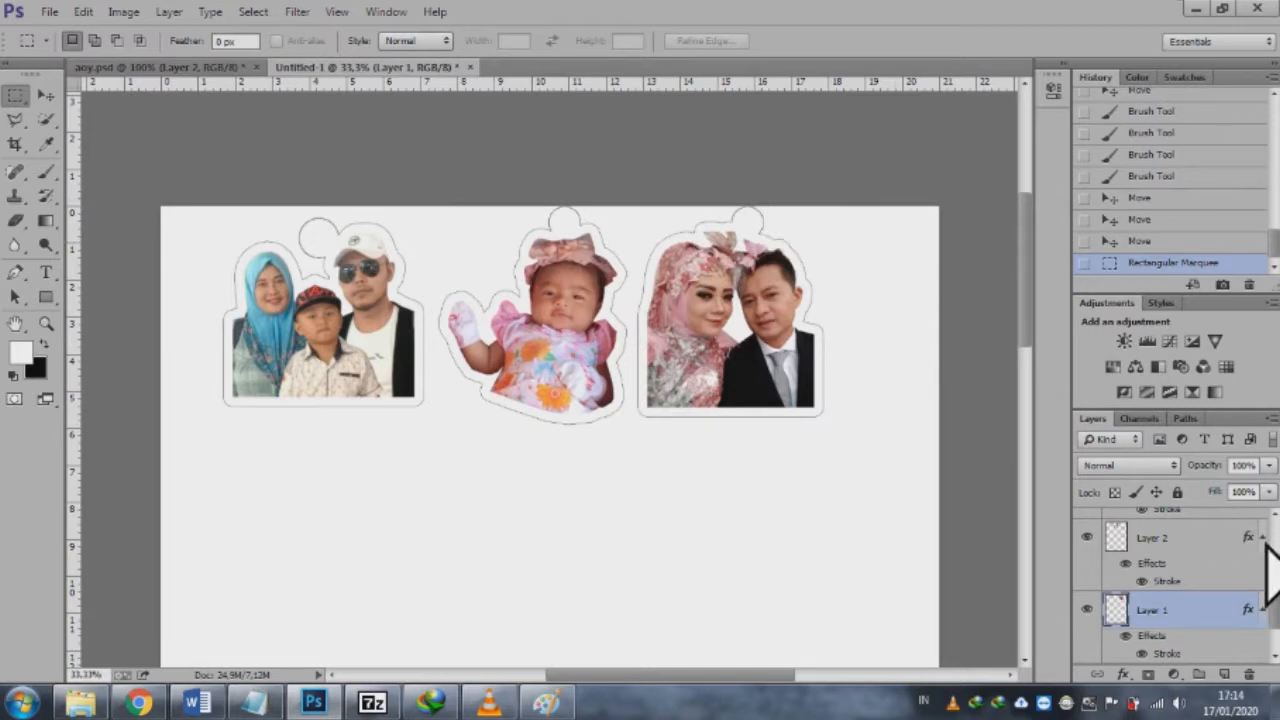
# Step: Create a new layer directly above the Background and name it "Layer bantu putih"
pyautogui.scroll(-1, 1170, 590)
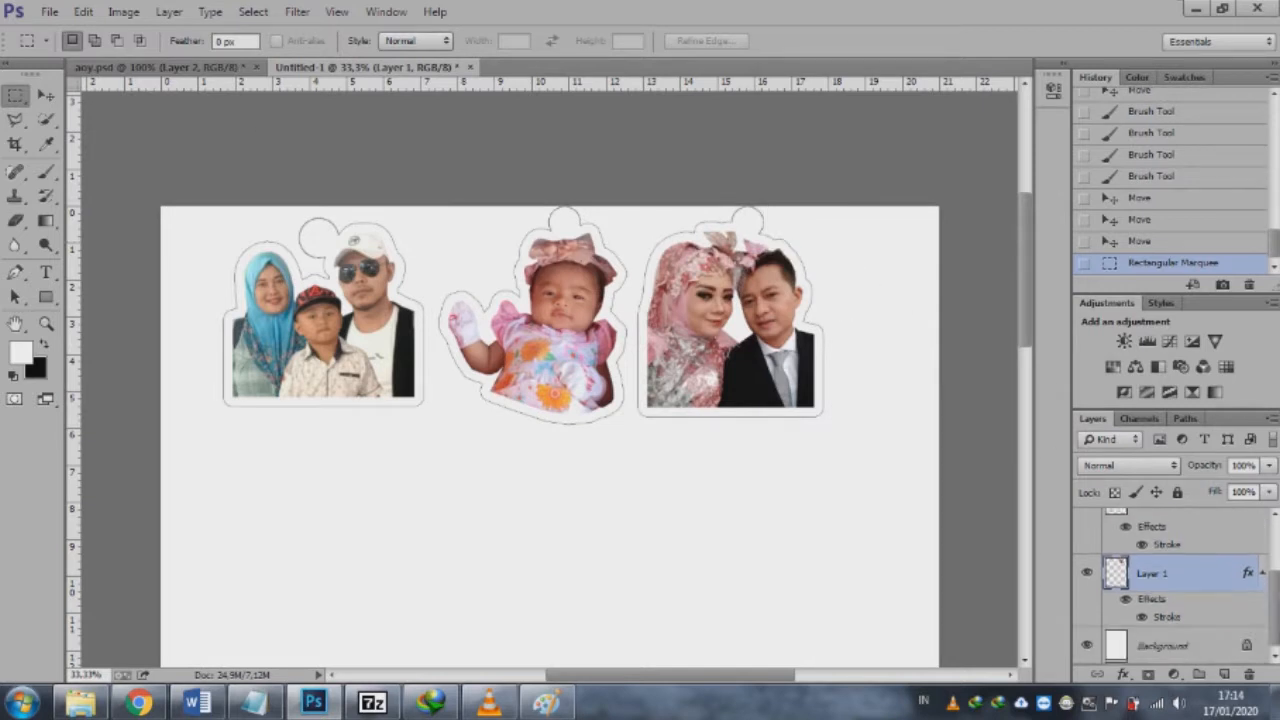
pyautogui.click(1198, 648)
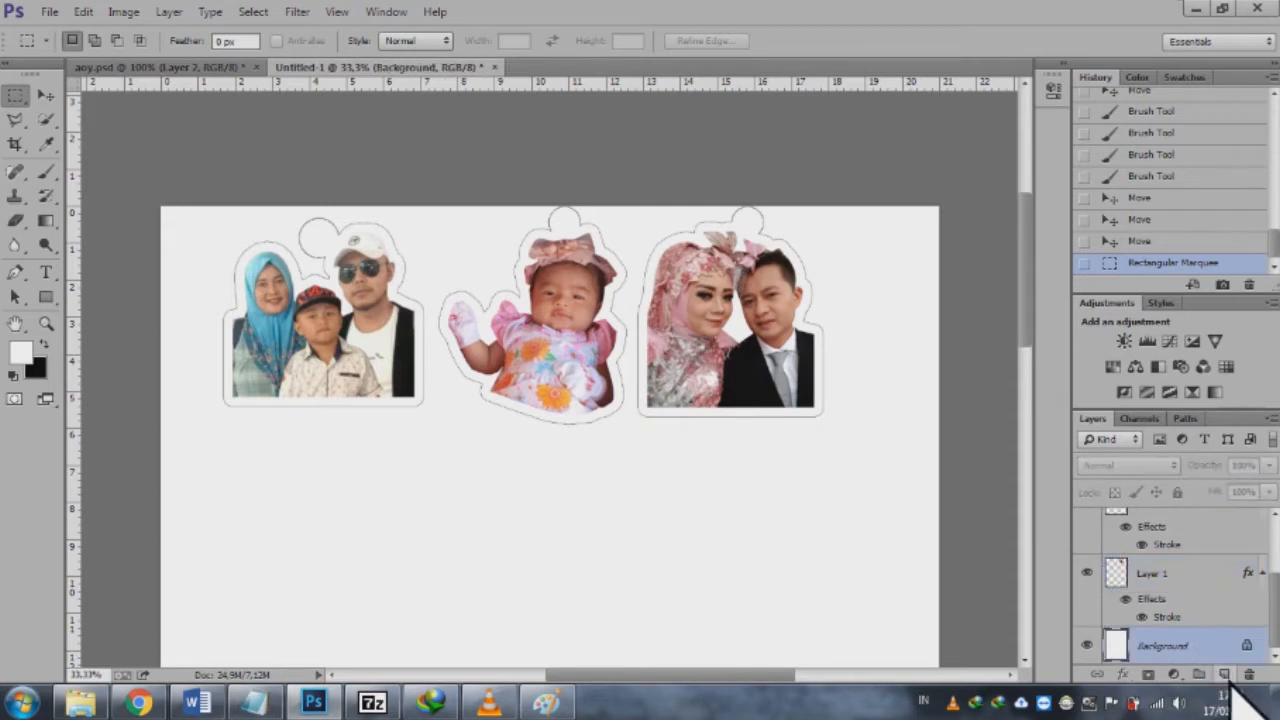
pyautogui.click(1225, 676)
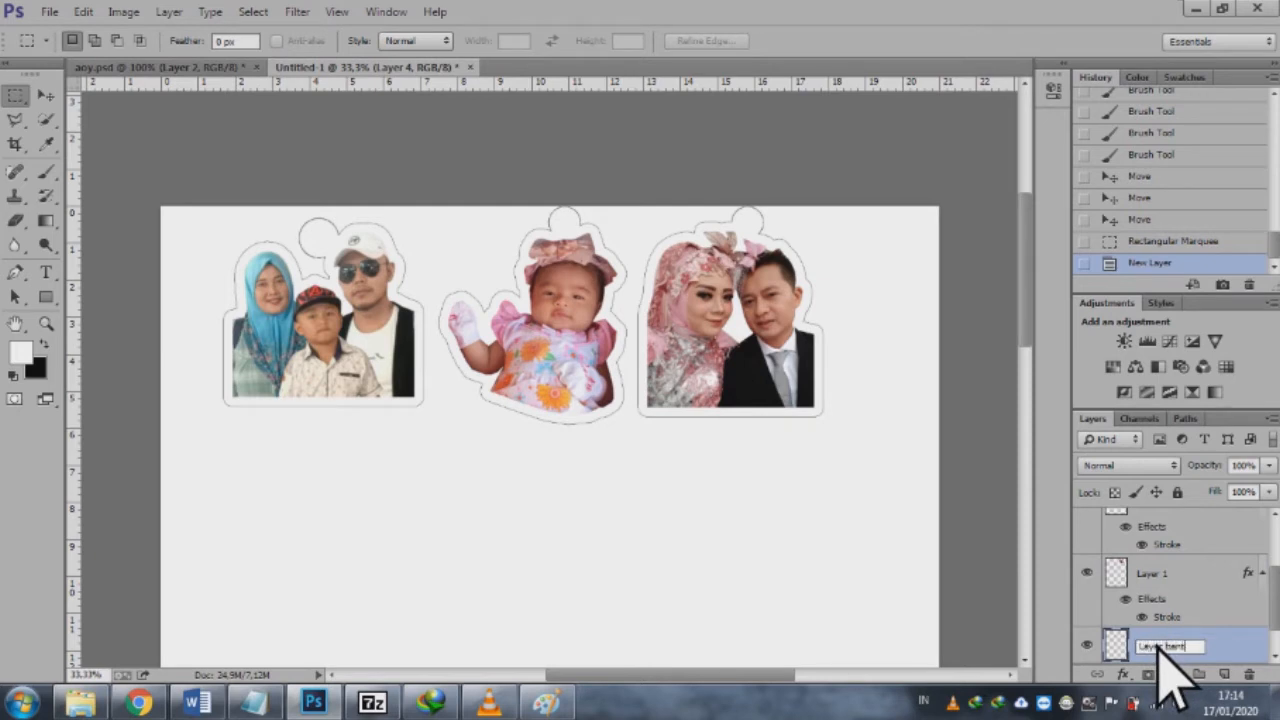
pyautogui.press('Return')
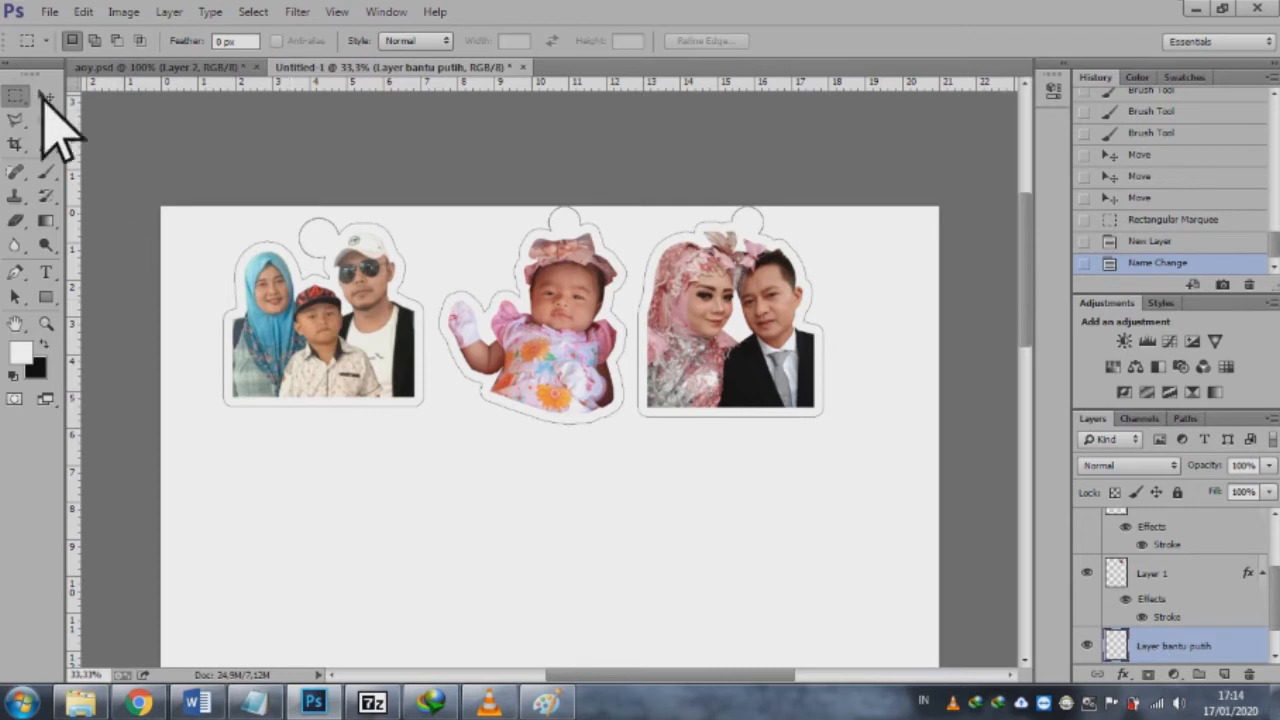
# Step: Select a full-width strip about 6 cm high behind the three stickers, fill it with white at 100% opacity and deselect
pyautogui.moveTo(152, 193); pyautogui.dragTo(1006, 440)
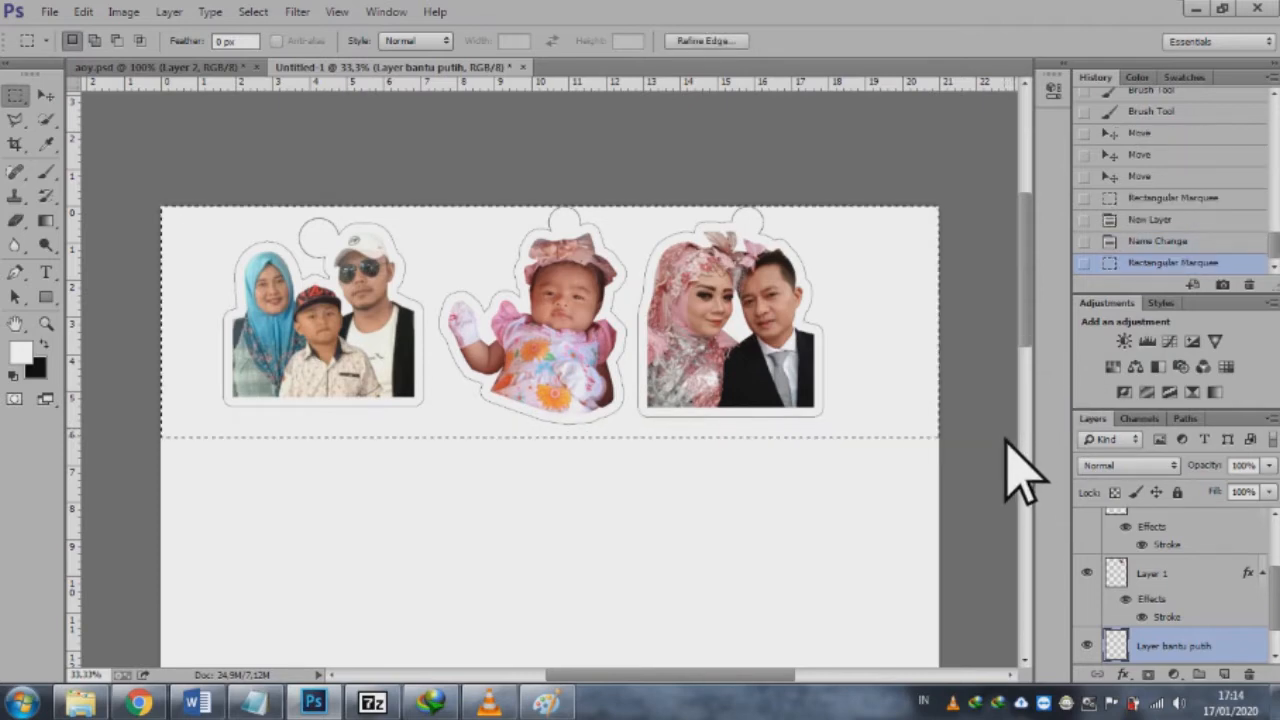
pyautogui.click(86, 20)
pyautogui.click(163, 277)
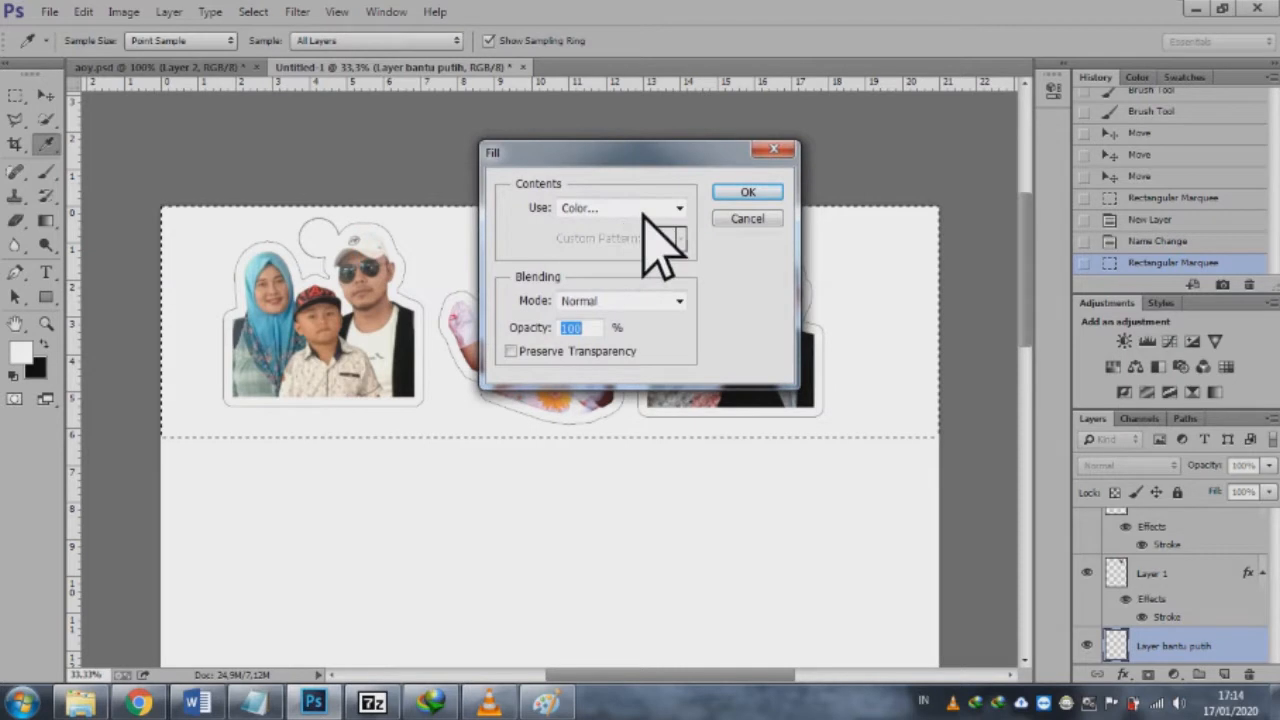
pyautogui.click(643, 210)
pyautogui.click(596, 378)
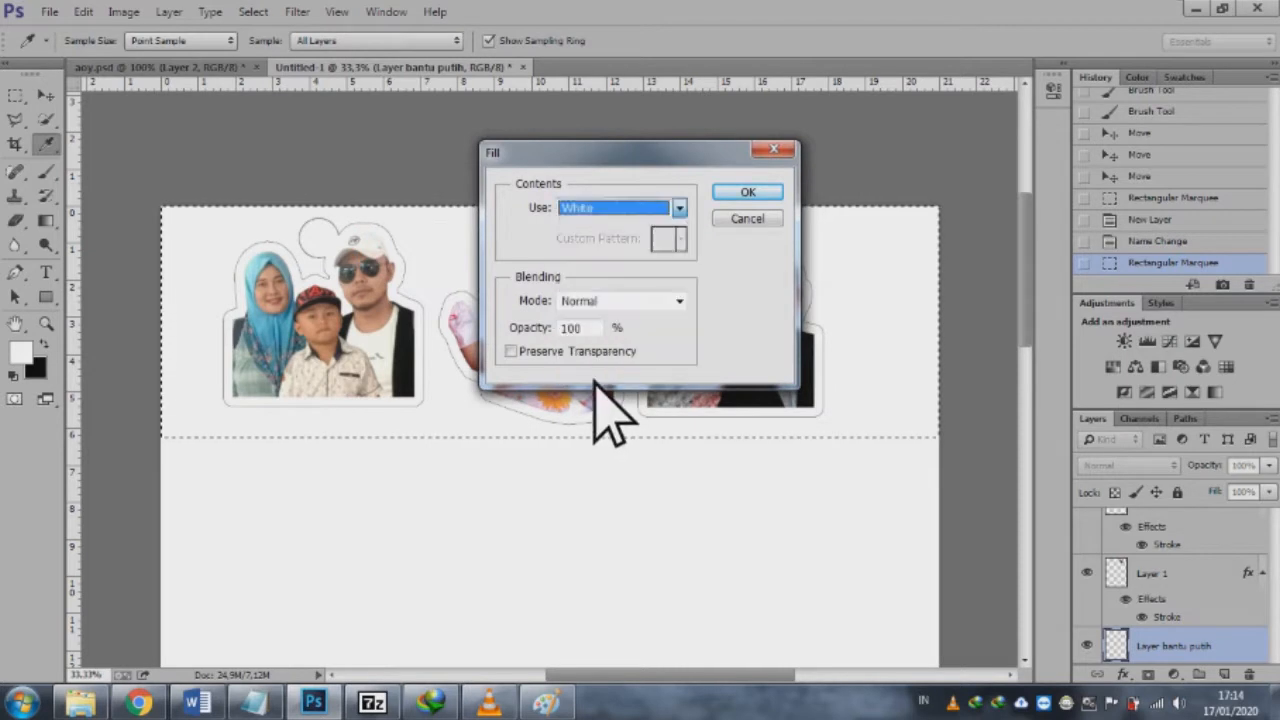
pyautogui.click(737, 193)
pyautogui.hotkey('ctrl', 'd')
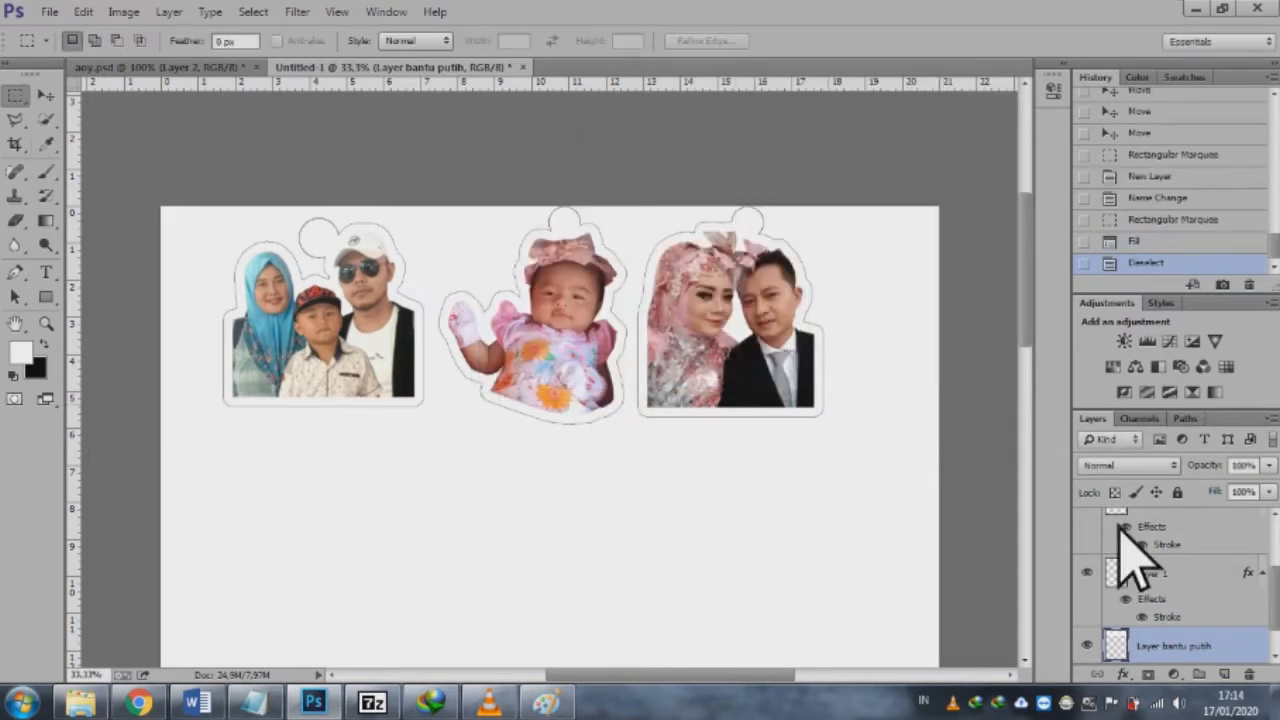
# Step: Add a 1 px black outside stroke to the white helper strip's layer
pyautogui.rightClick(1207, 655)
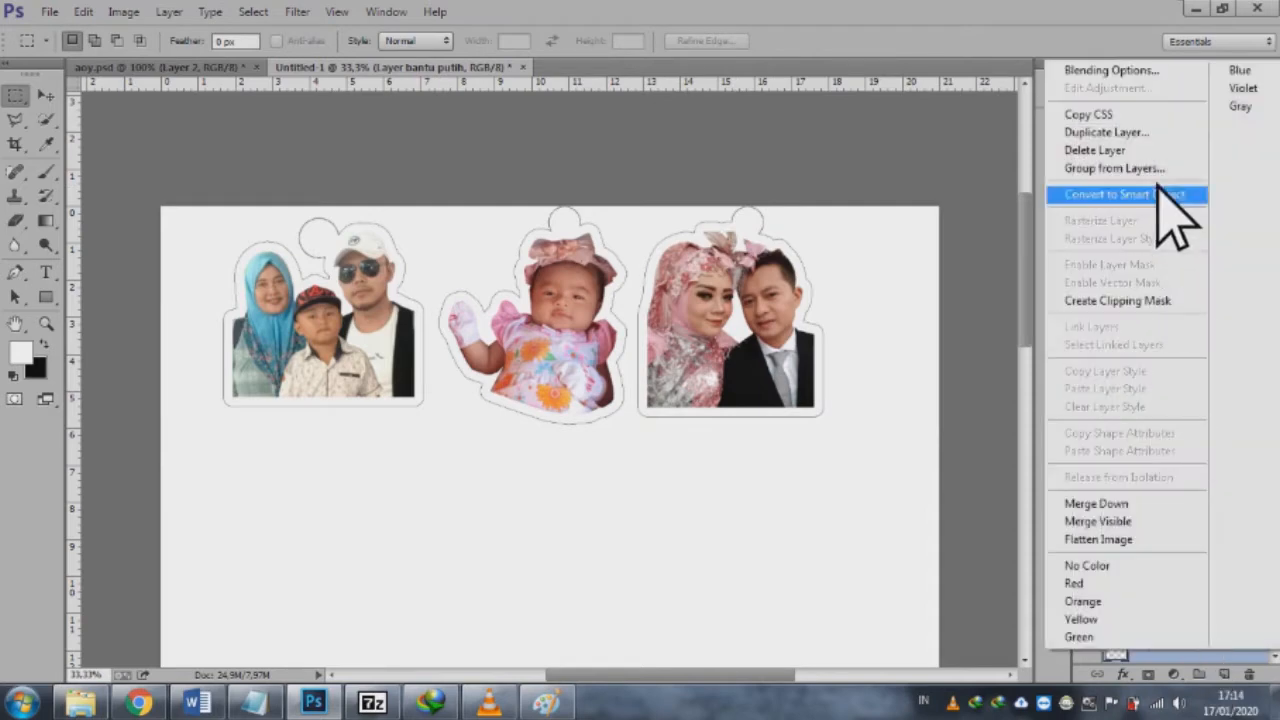
pyautogui.click(1151, 72)
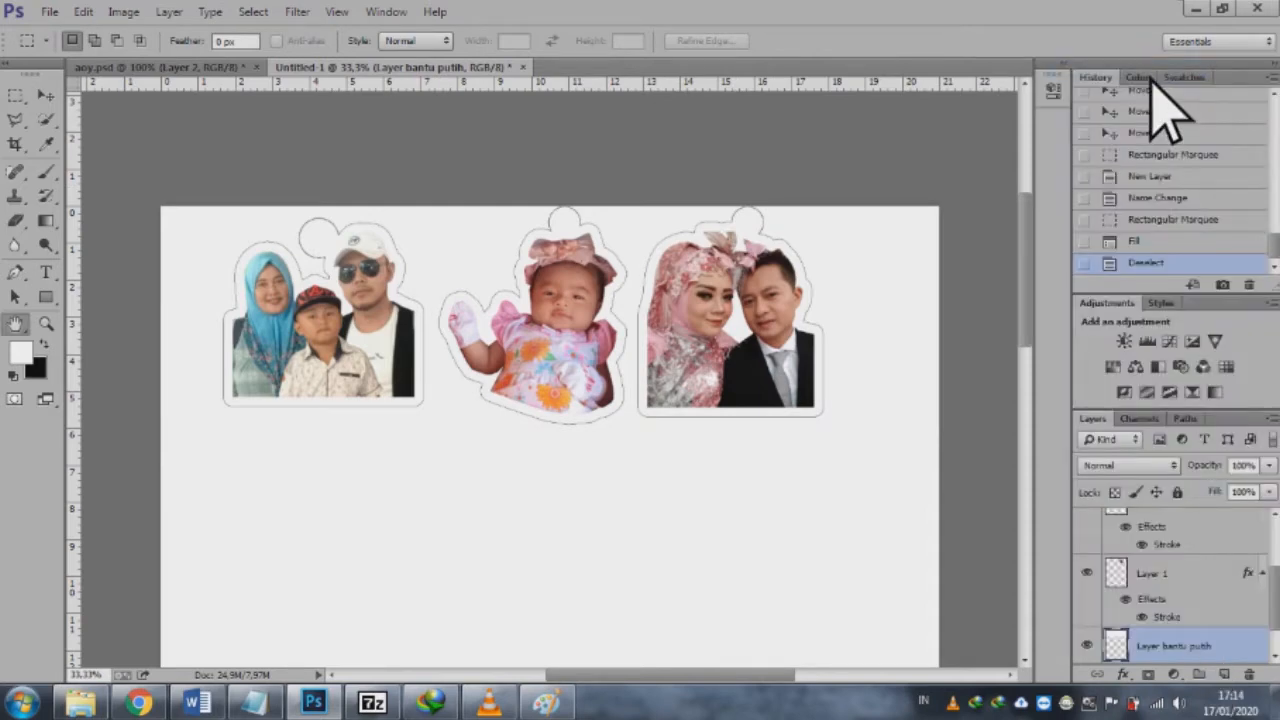
pyautogui.click(583, 466)
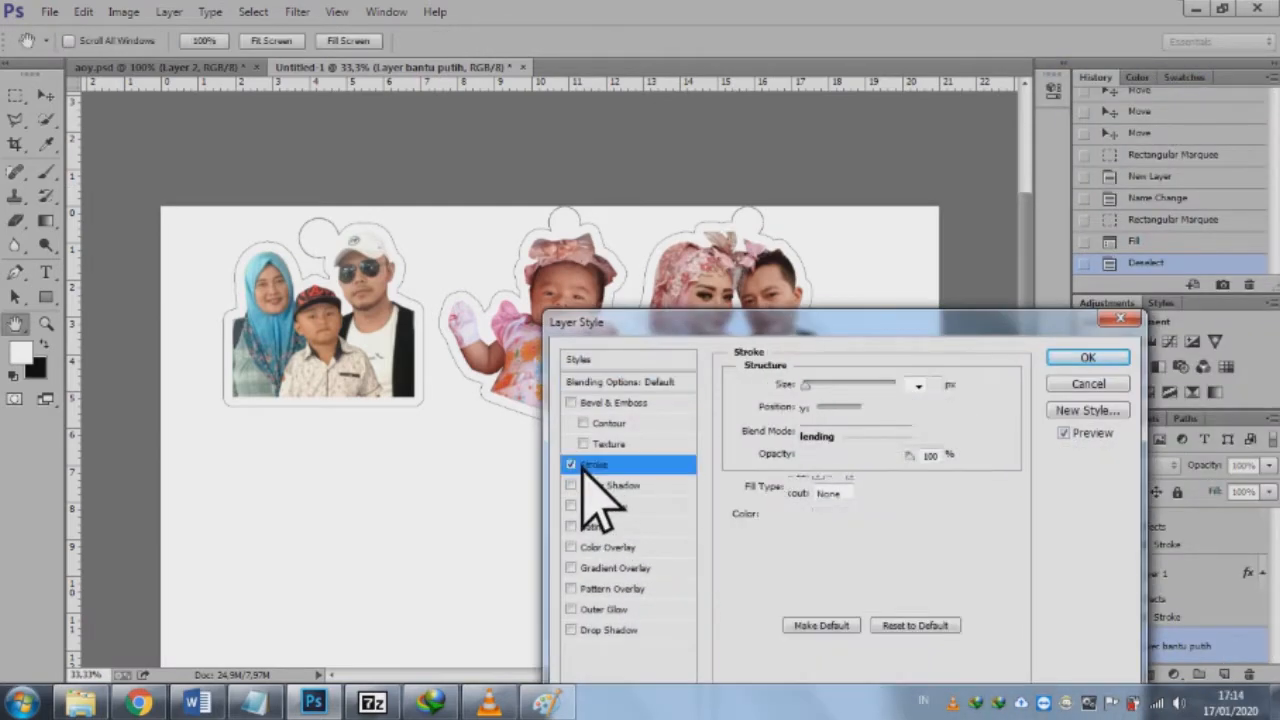
pyautogui.click(1100, 360)
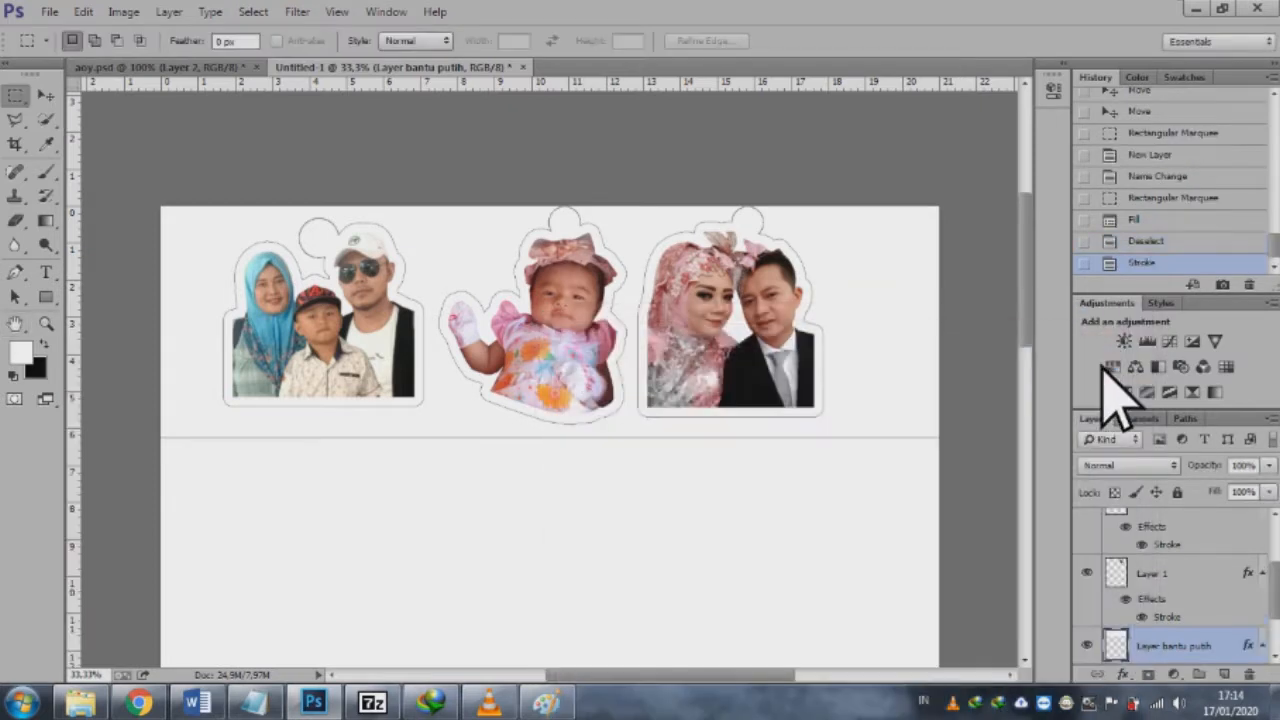
# Step: Select the three sticker layers together with the white helper strip and duplicate them
pyautogui.moveTo(1276, 600); pyautogui.dragTo(1276, 545)
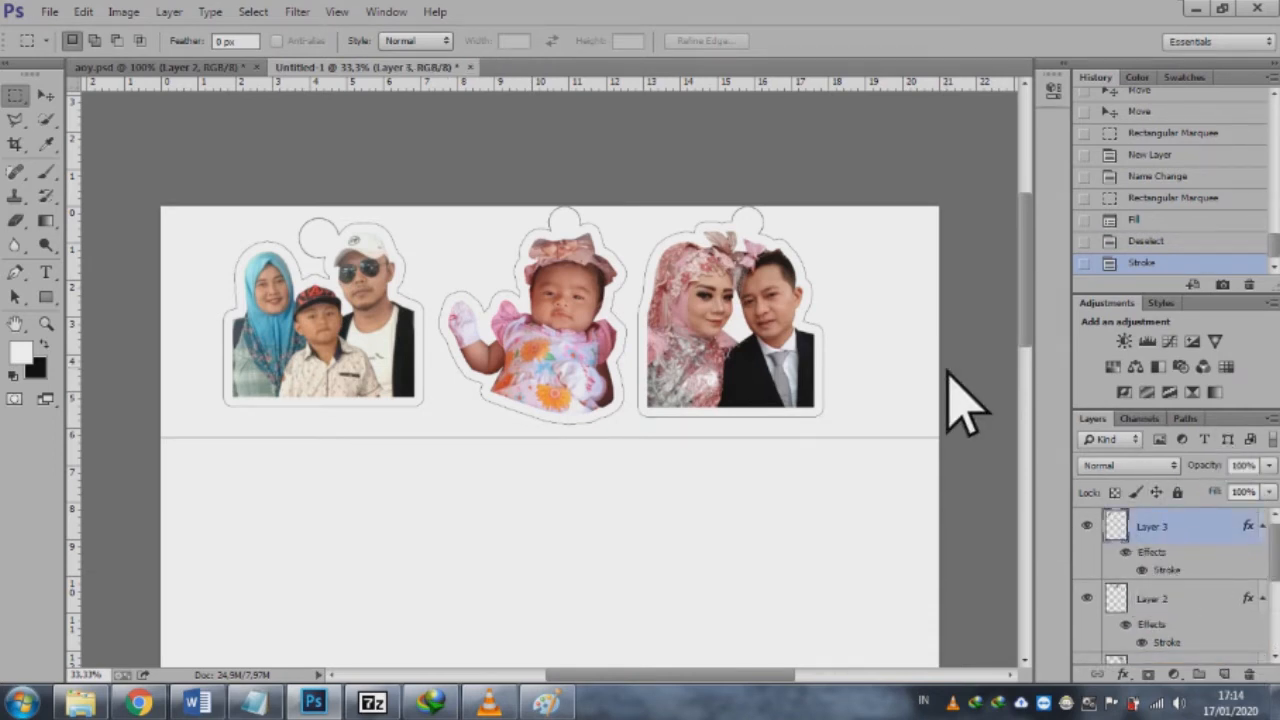
pyautogui.click(46, 95)
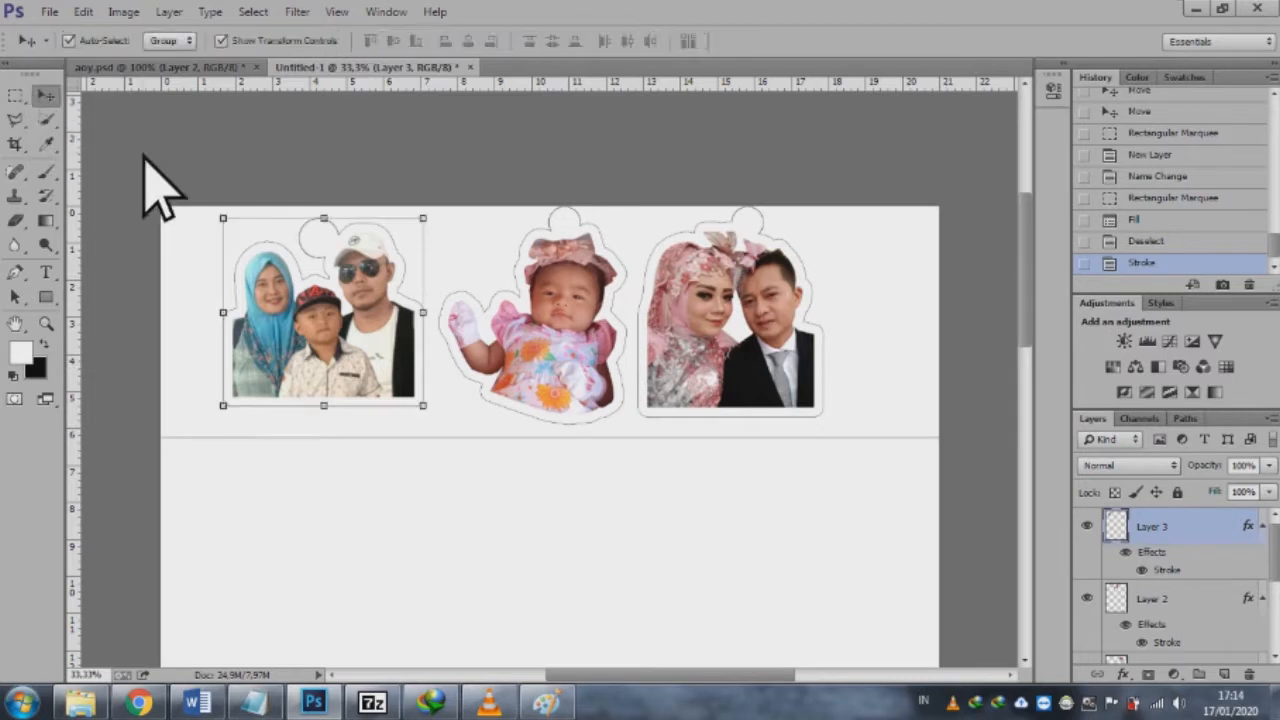
pyautogui.keyDown('shift'); pyautogui.click(838, 380); pyautogui.keyUp('shift')
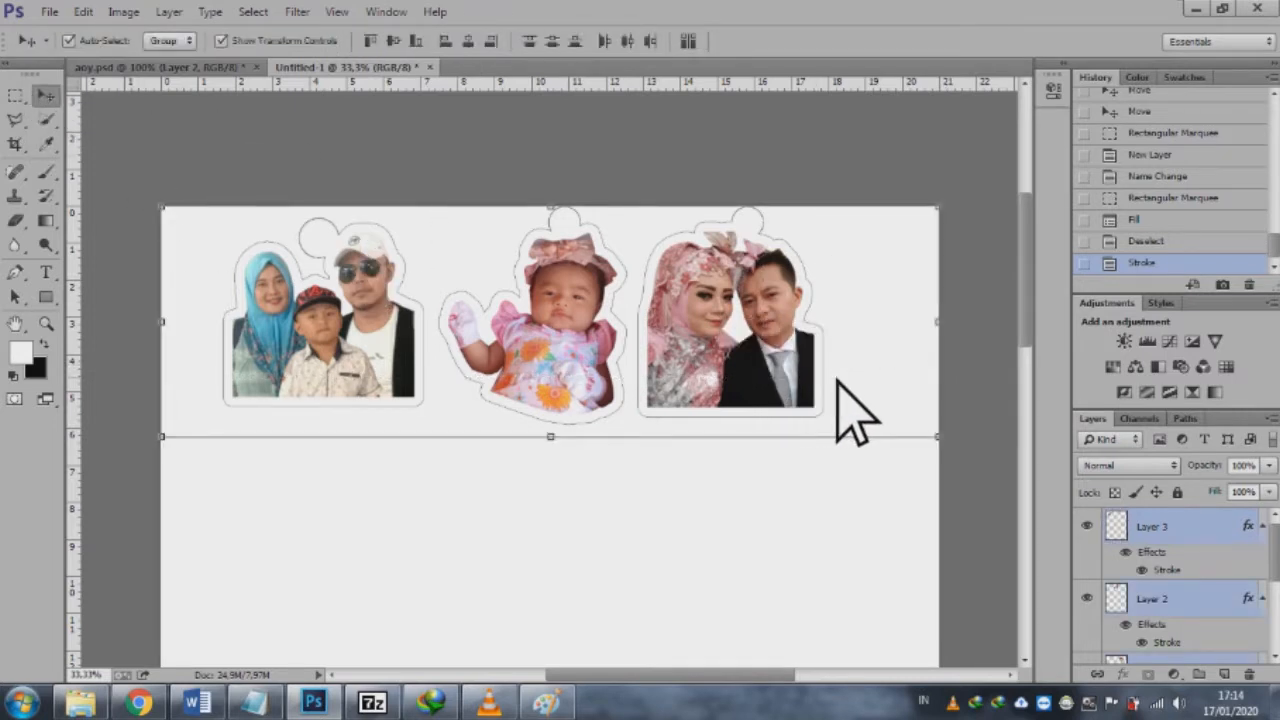
pyautogui.hotkey('ctrl', 'j')
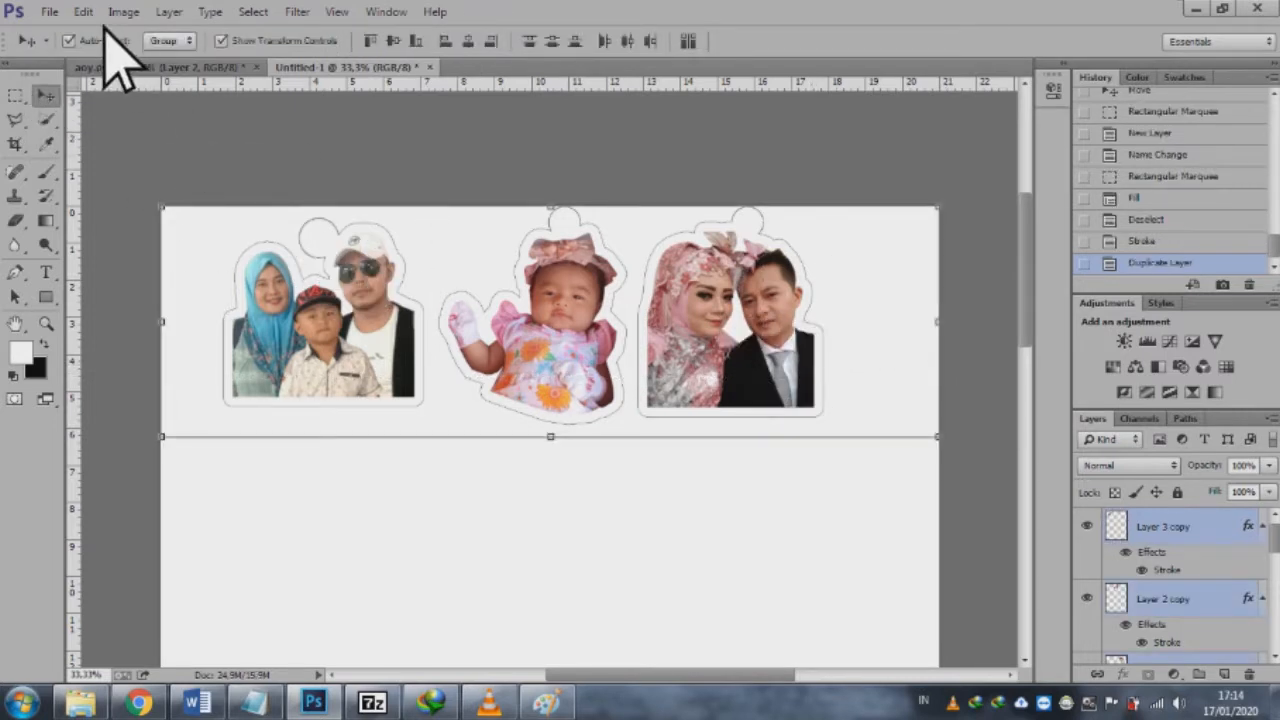
# Step: Flip the duplicated stickers and strip vertically and move them directly below the originals
pyautogui.click(84, 14)
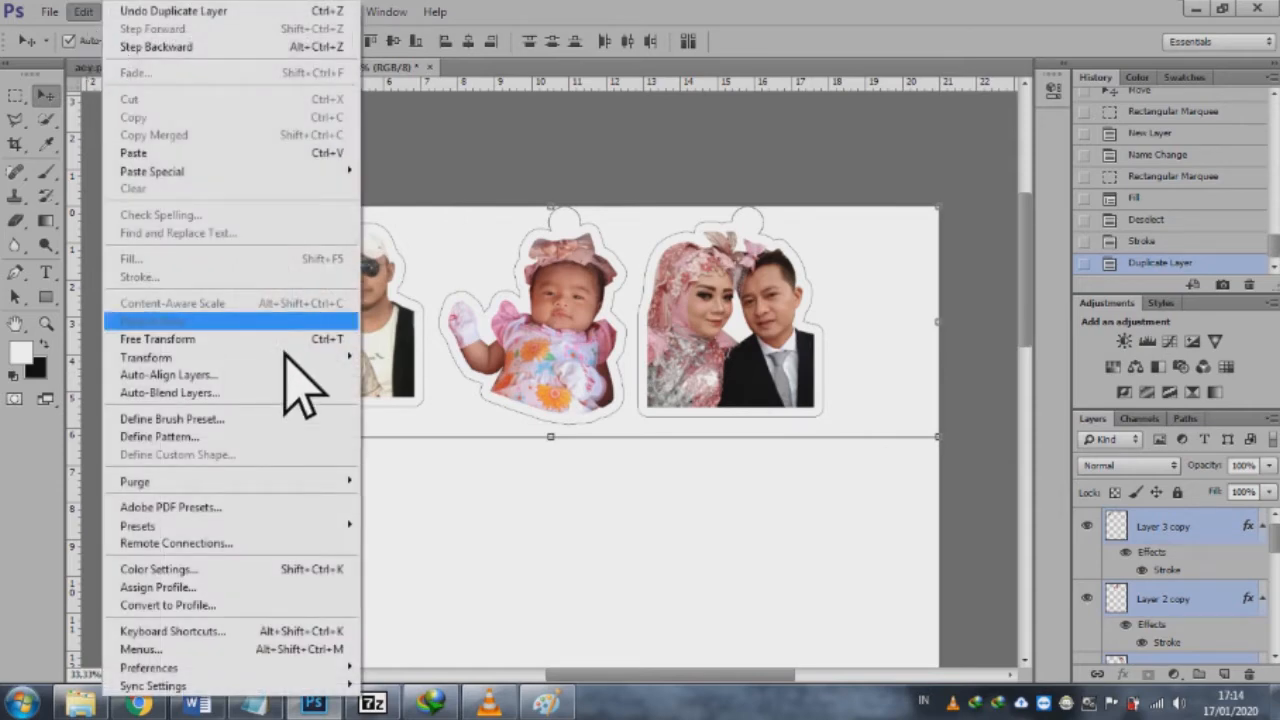
pyautogui.moveTo(300, 358)
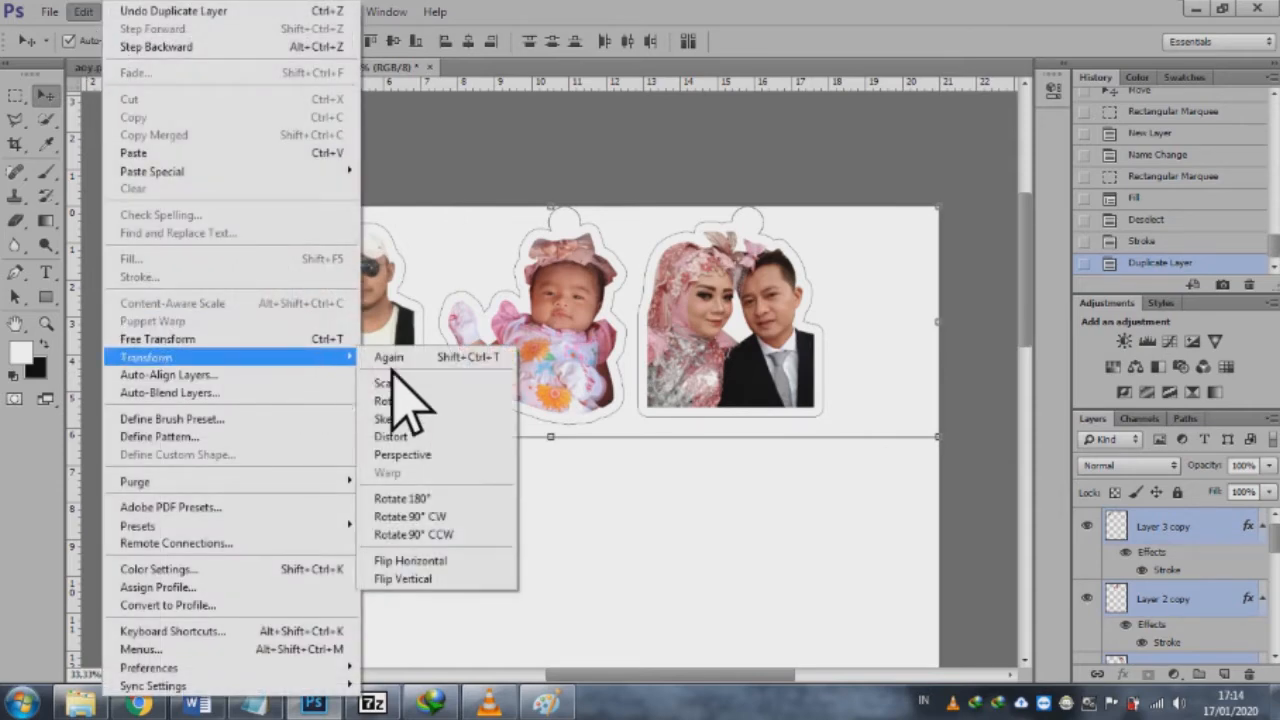
pyautogui.click(440, 580)
pyautogui.moveTo(562, 280); pyautogui.dragTo(558, 513)
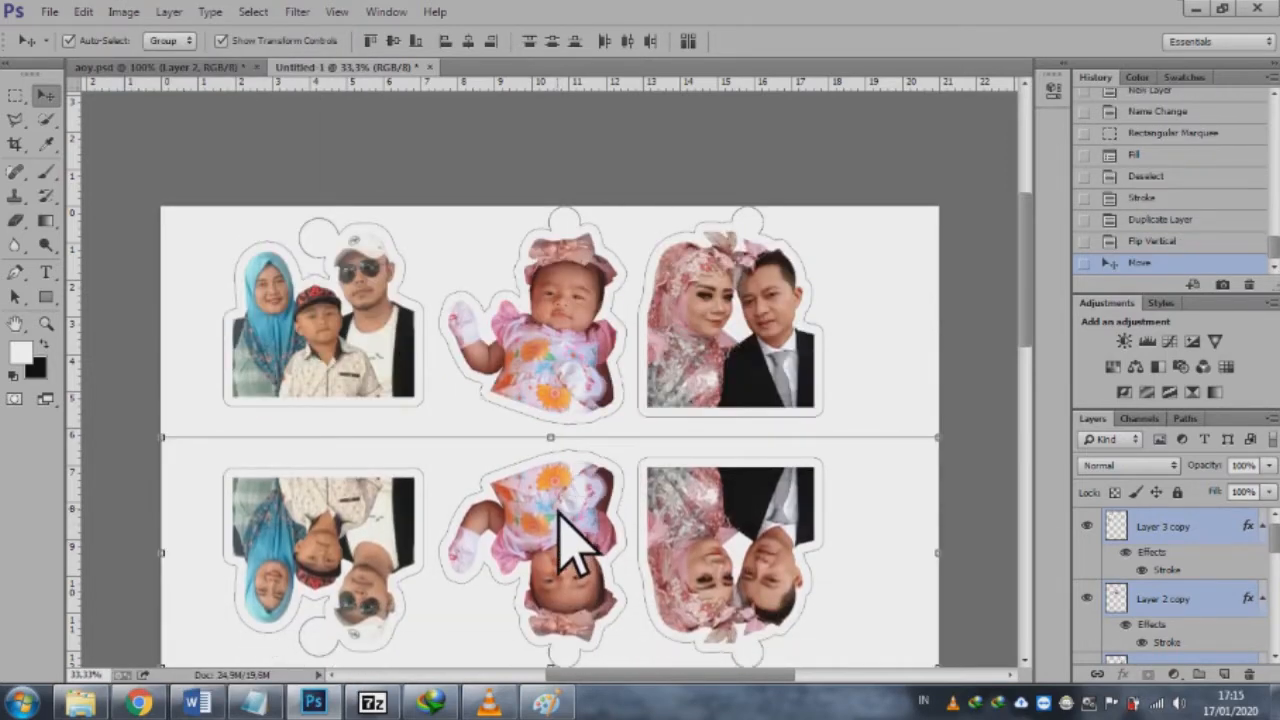
# Step: Shift the flipped copies slightly down so their strip's edge line sits just below the original strip's line, then deselect them
pyautogui.hotkey('ctrl', '+')
pyautogui.hotkey('ctrl', '+')
pyautogui.hotkey('ctrl', '+')
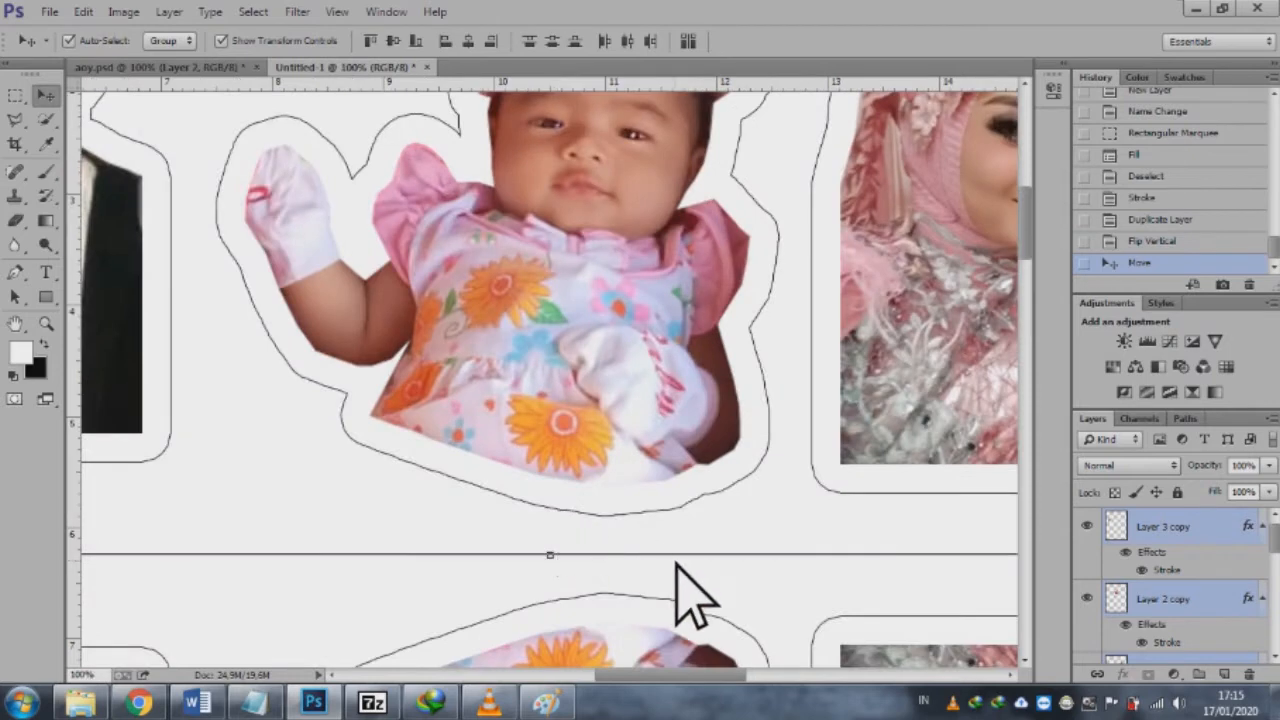
pyautogui.hotkey('ctrl', '+')
pyautogui.moveTo(1027, 200); pyautogui.dragTo(1027, 253)
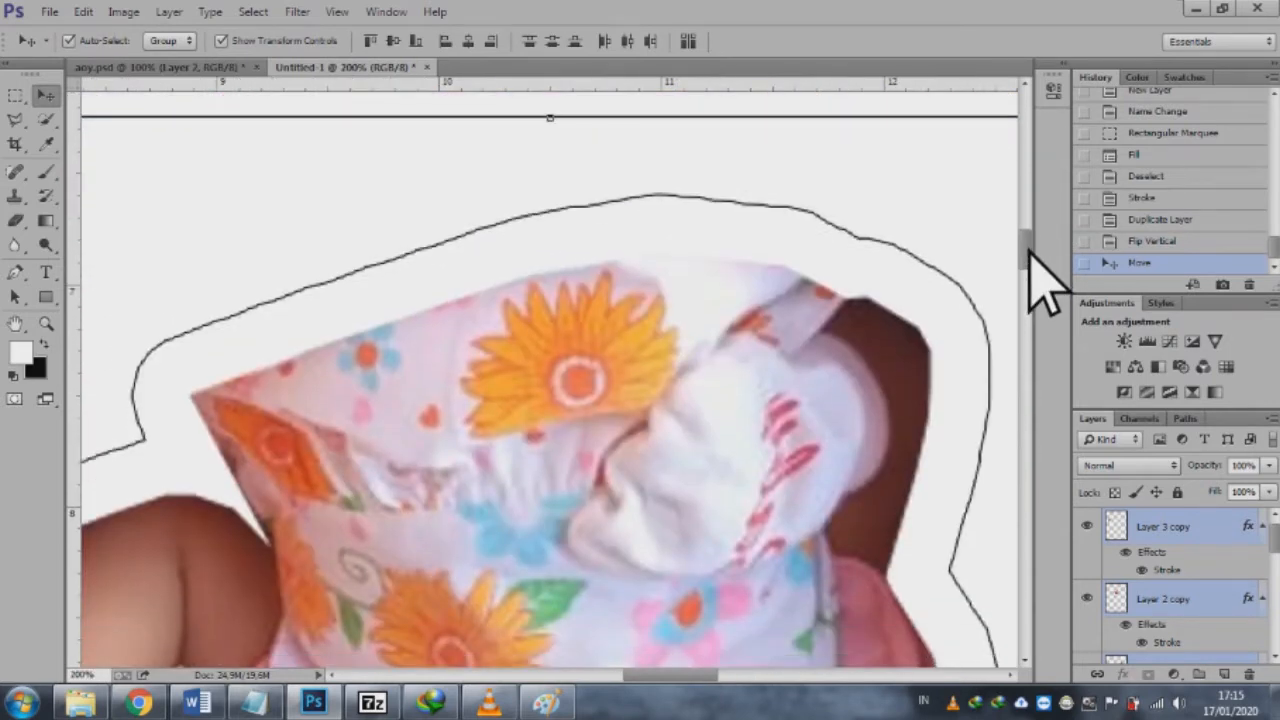
pyautogui.moveTo(899, 162); pyautogui.dragTo(900, 172)
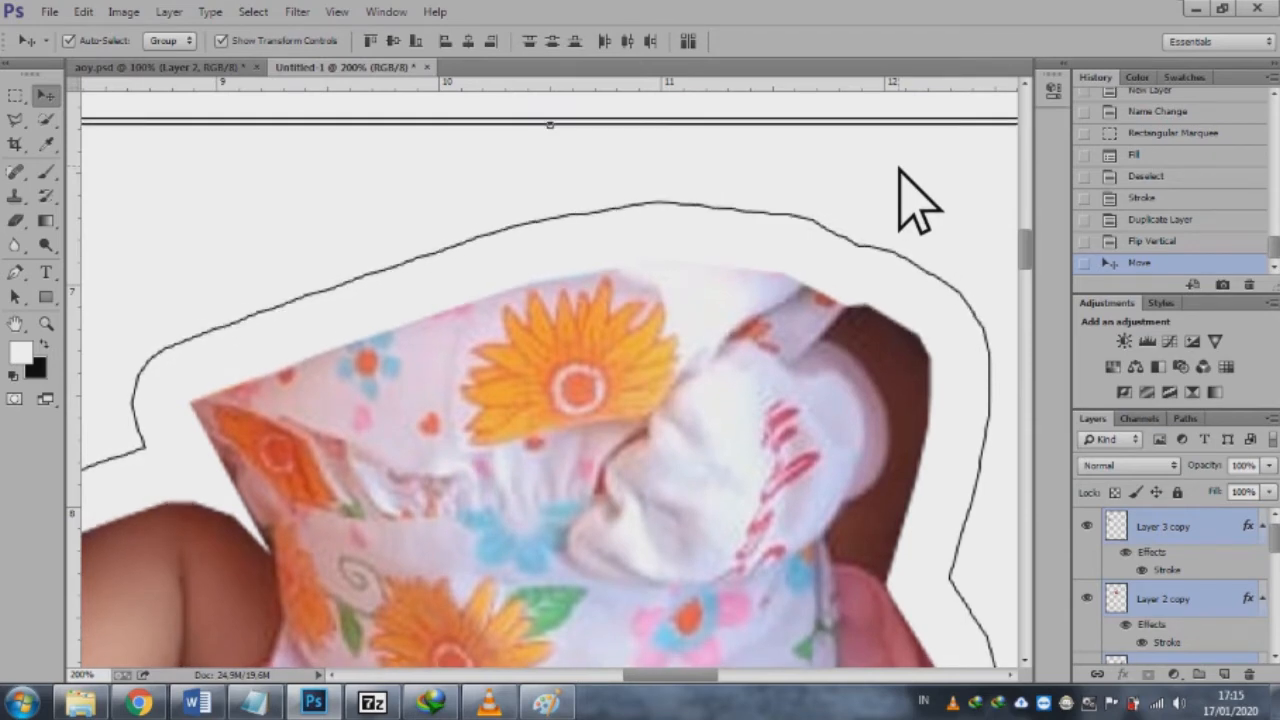
pyautogui.hotkey('ctrl', '-')
pyautogui.hotkey('ctrl', '-')
pyautogui.hotkey('ctrl', '-')
pyautogui.hotkey('ctrl', '-')
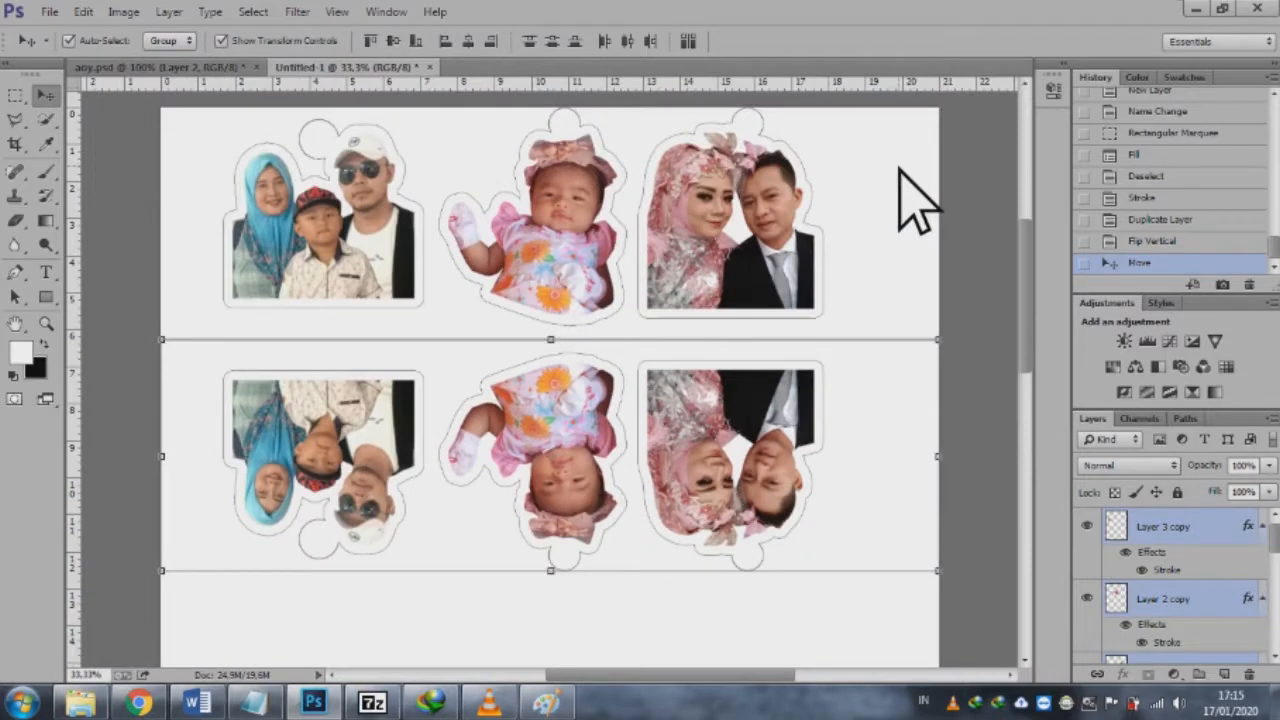
pyautogui.click(124, 200)
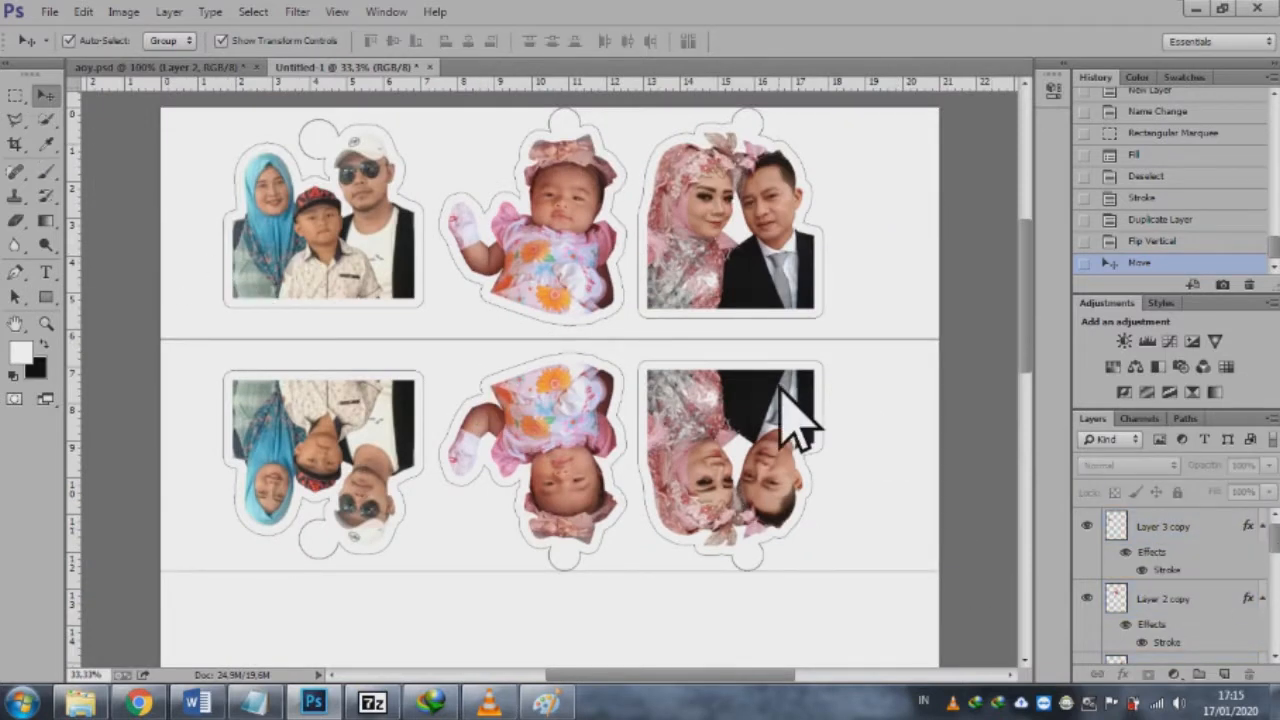
# Step: Hide the stroke effects on the flipped family, baby and couple copies, then deselect the layers
pyautogui.click(340, 440)
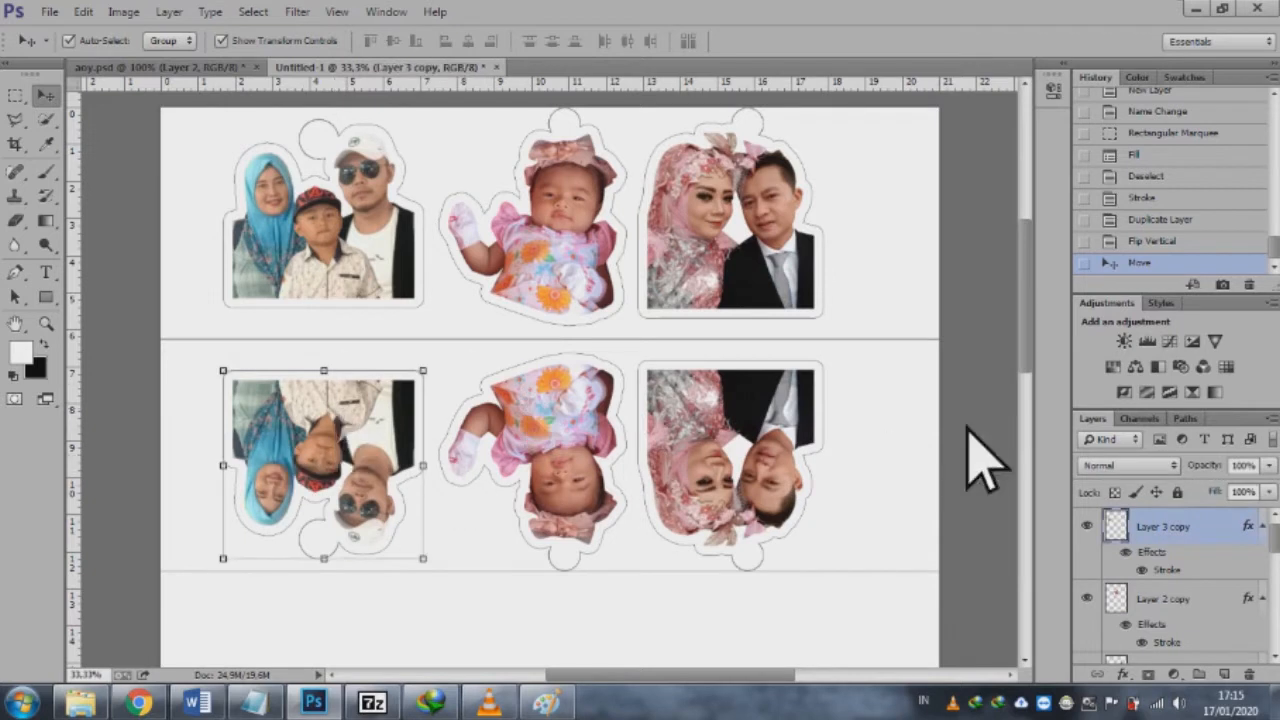
pyautogui.click(1125, 553)
pyautogui.click(520, 465)
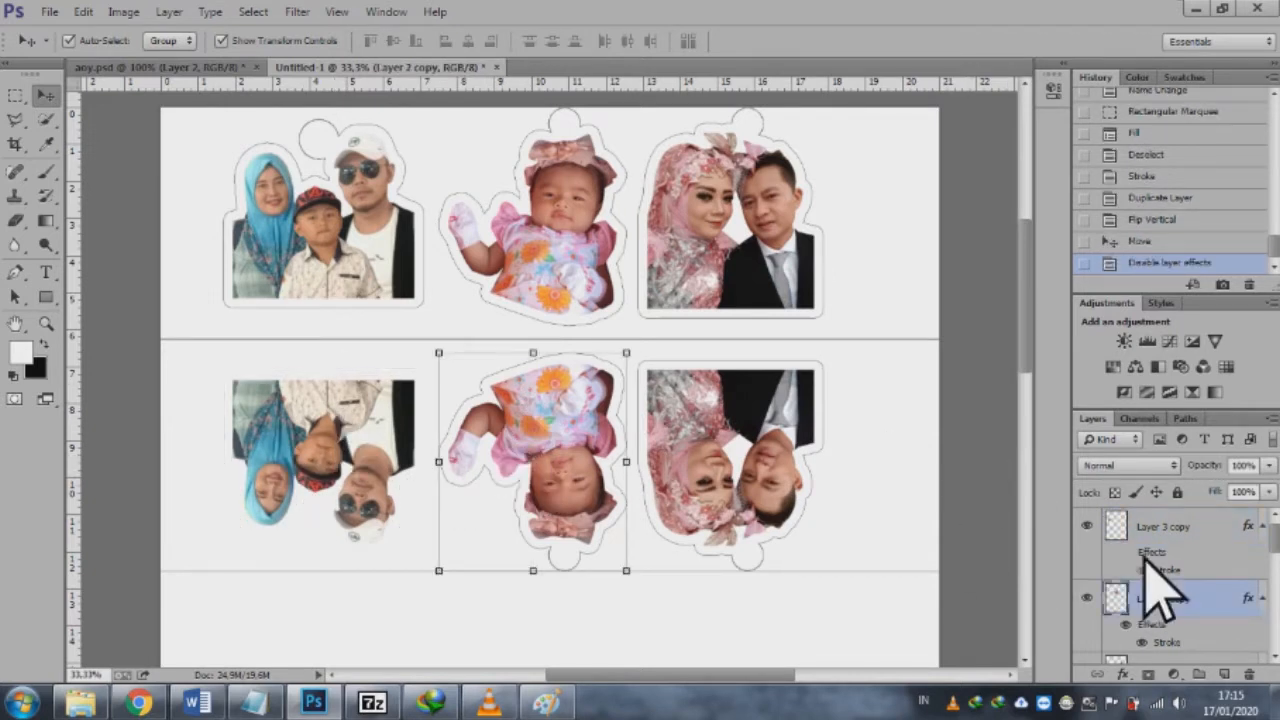
pyautogui.click(1127, 625)
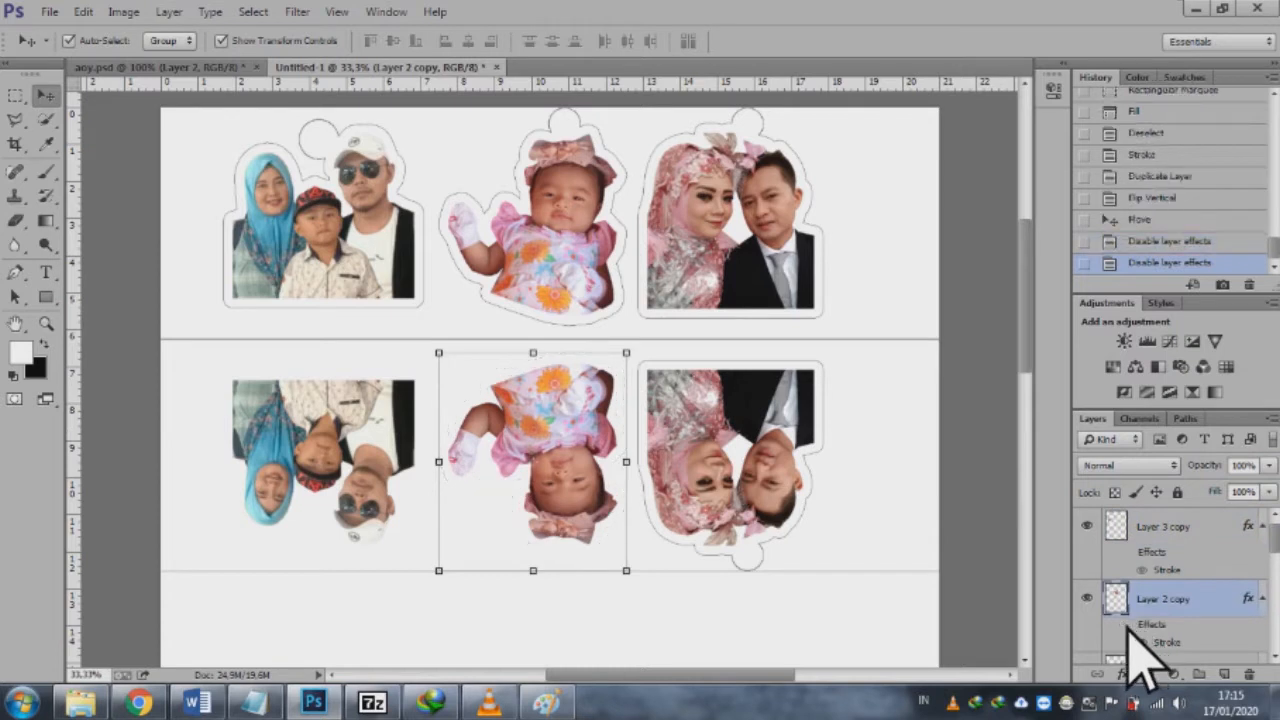
pyautogui.click(740, 430)
pyautogui.click(1128, 638)
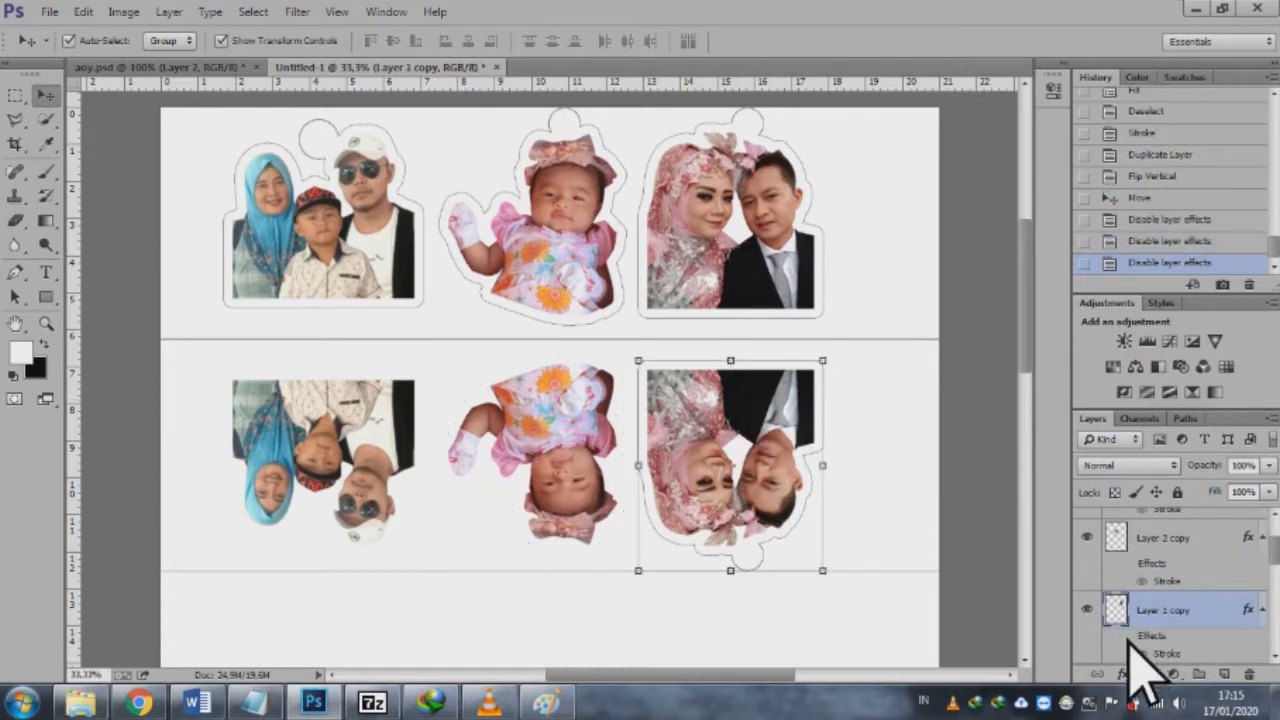
pyautogui.click(1012, 346)
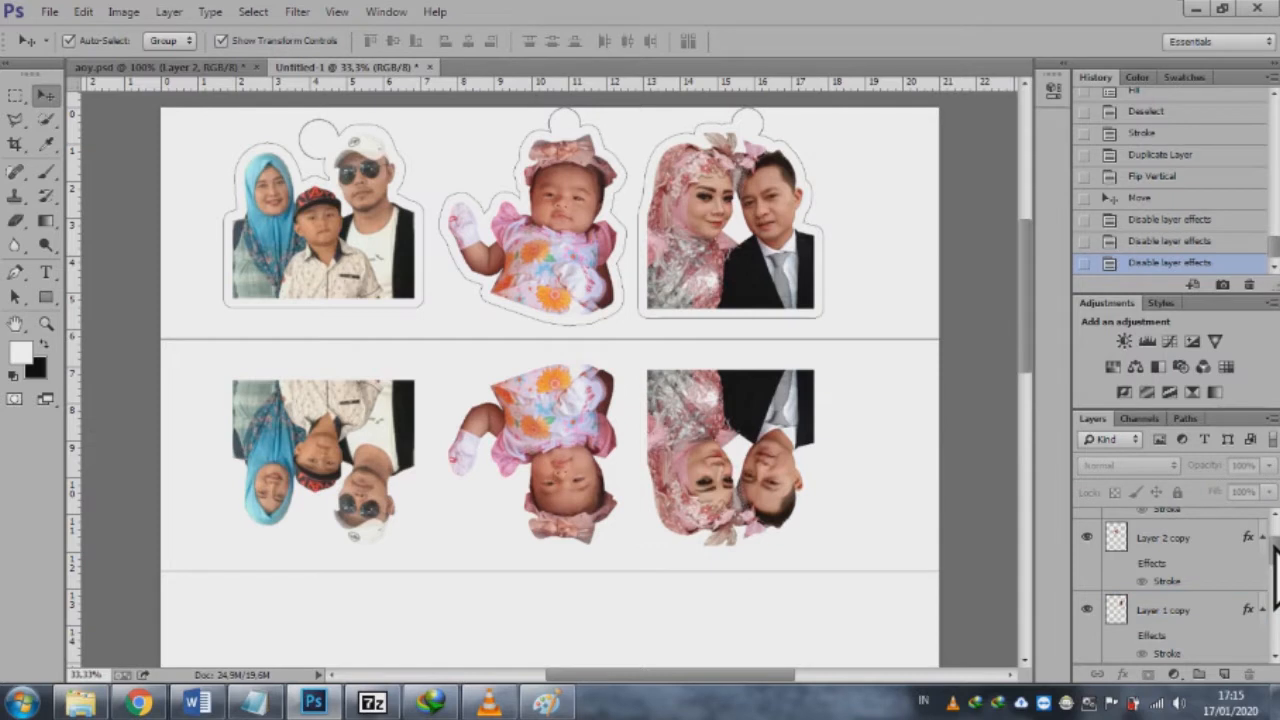
# Step: Create a new layer above the flipped family copy and name it "layer bantu merah"
pyautogui.moveTo(1273, 548); pyautogui.dragTo(1273, 512)
pyautogui.click(1222, 535)
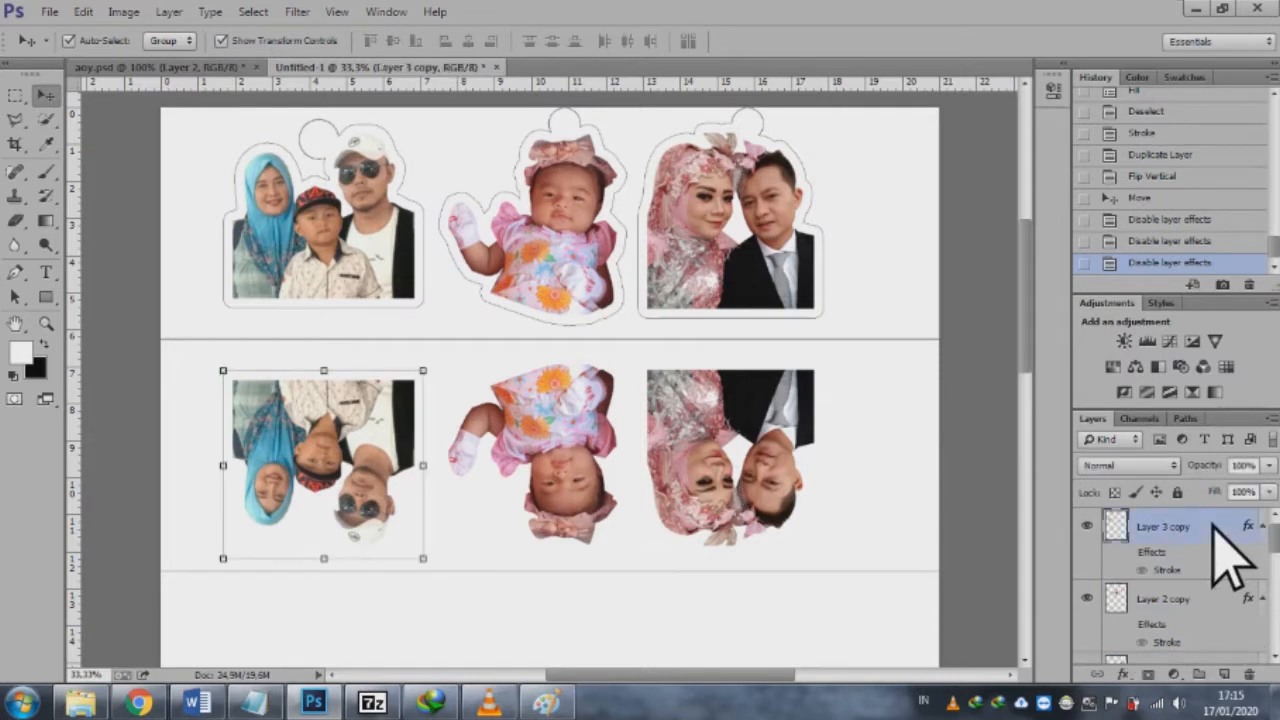
pyautogui.click(1225, 675)
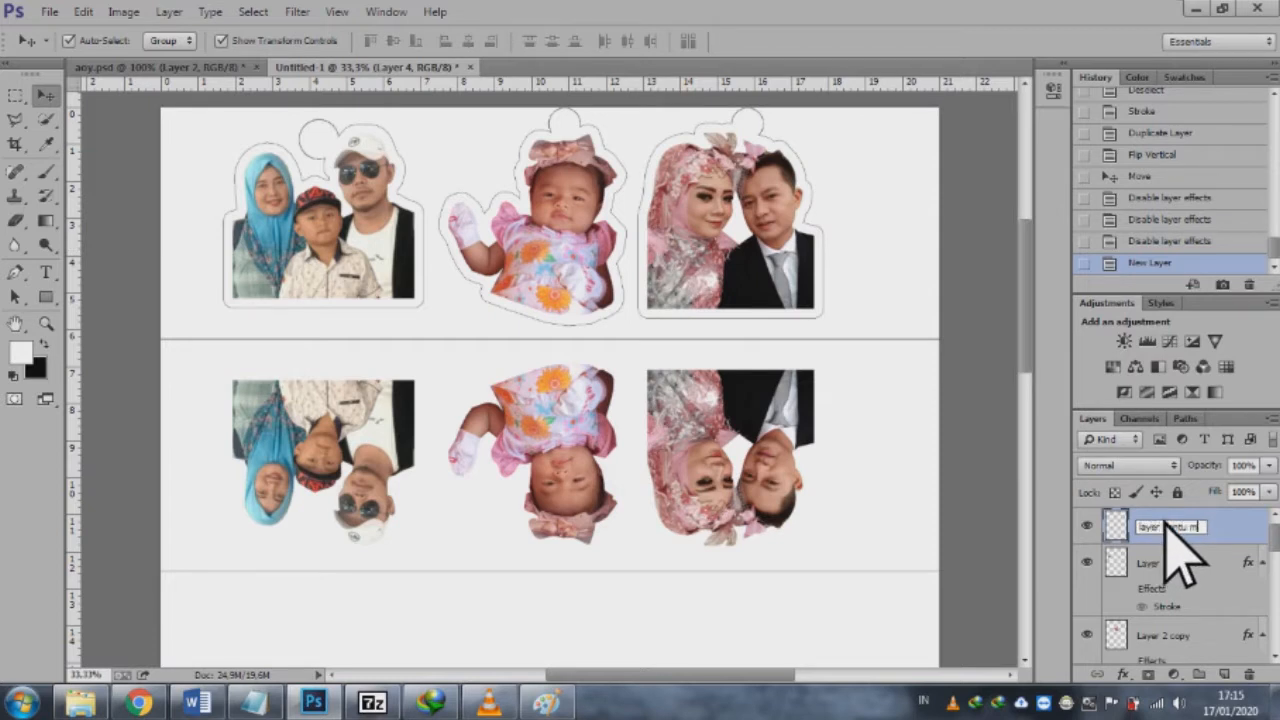
pyautogui.write('h')
pyautogui.press('Return')
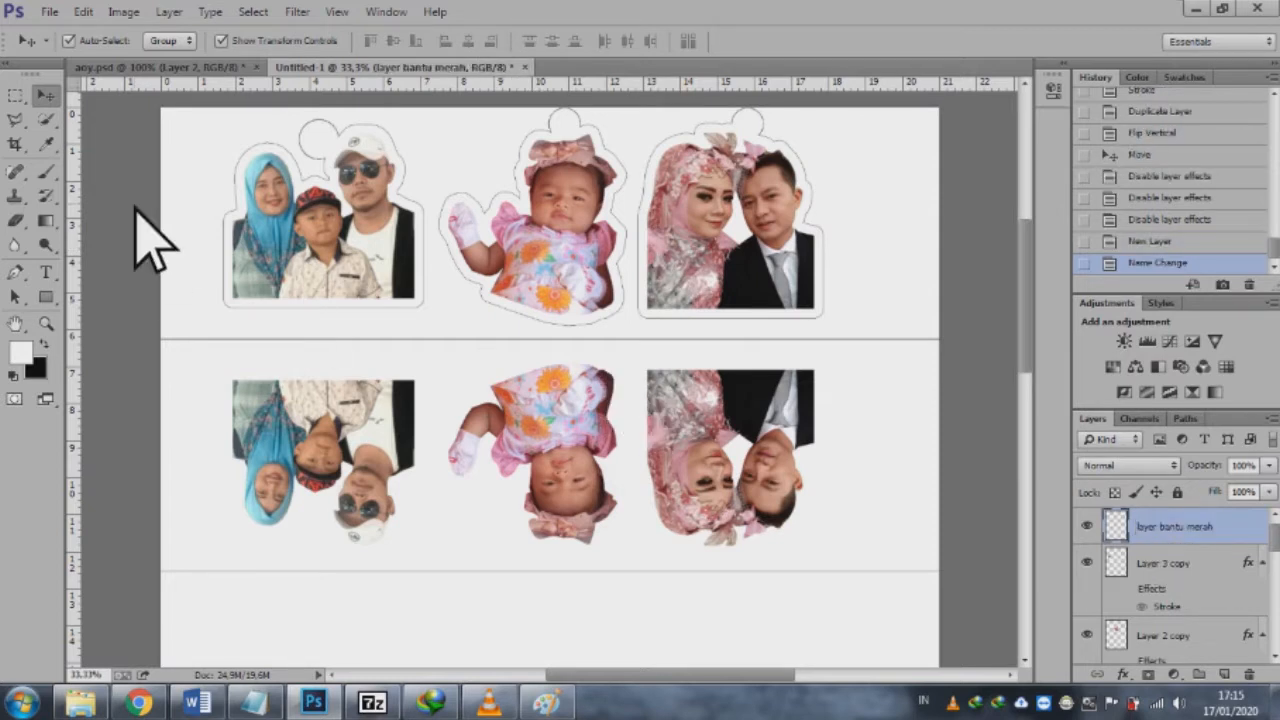
# Step: Select two thin rectangular areas across the middle strip line, one below the family sticker and one between the baby and couple stickers
pyautogui.click(15, 100)
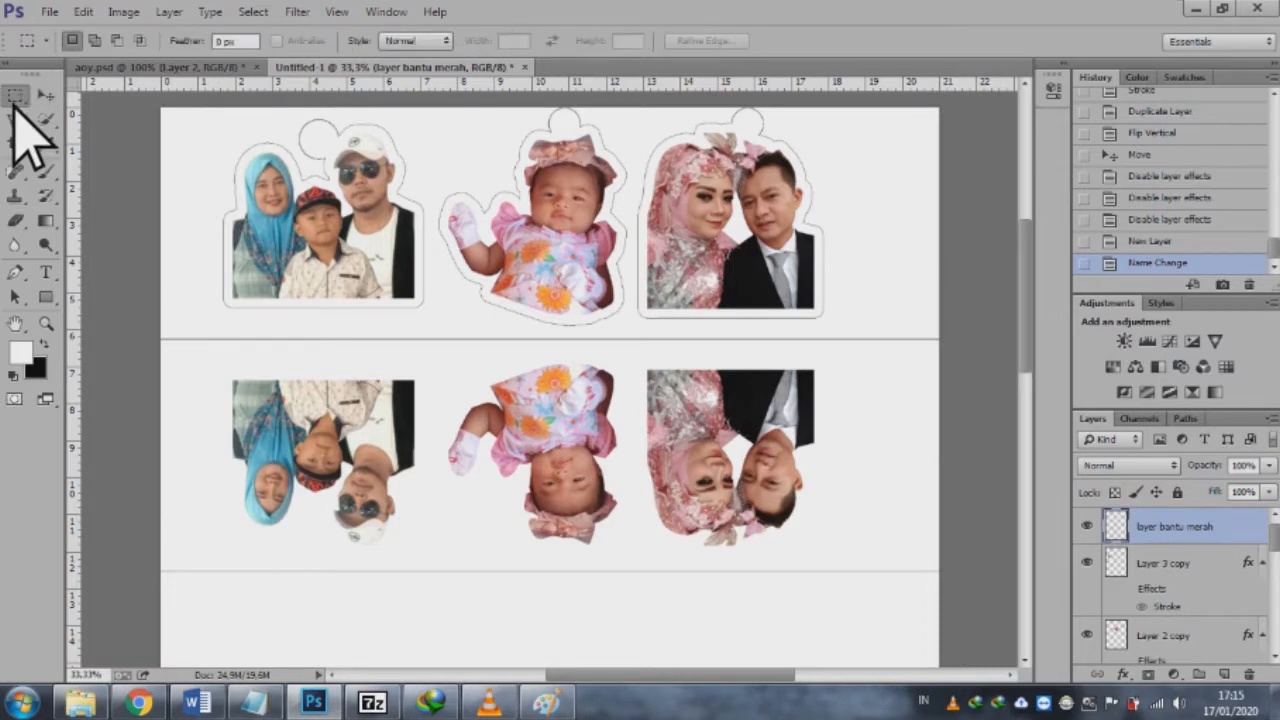
pyautogui.moveTo(228, 332); pyautogui.dragTo(420, 350)
pyautogui.moveTo(557, 333); pyautogui.dragTo(793, 346)
# Step: Fill both selected bars with red ff0000 on the "layer bantu merah" layer and deselect them
pyautogui.click(83, 11)
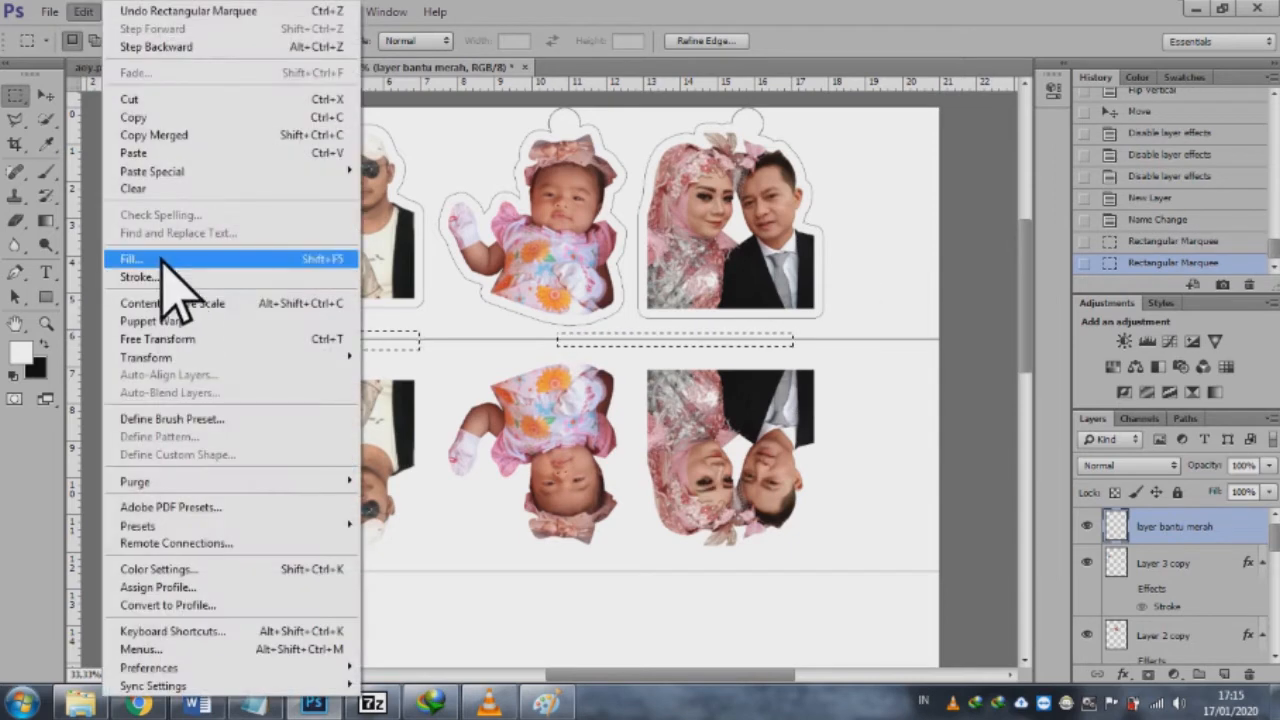
pyautogui.click(163, 258)
pyautogui.click(580, 208)
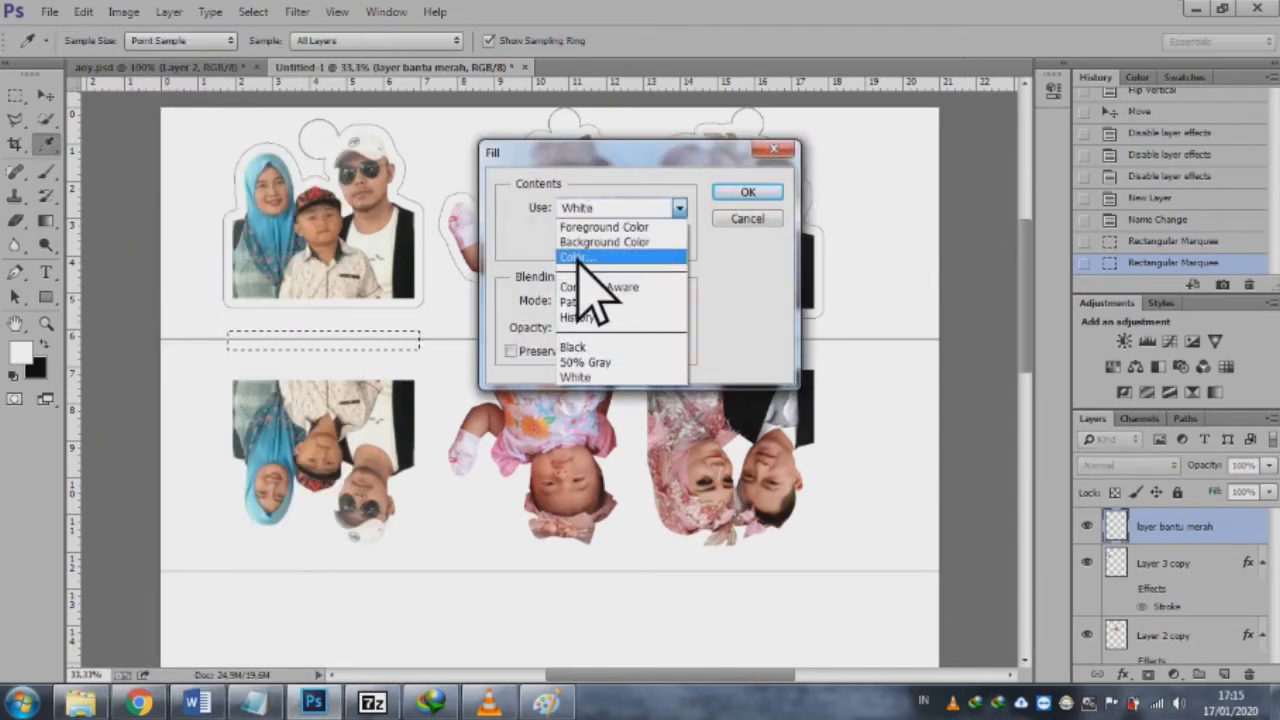
pyautogui.click(579, 257)
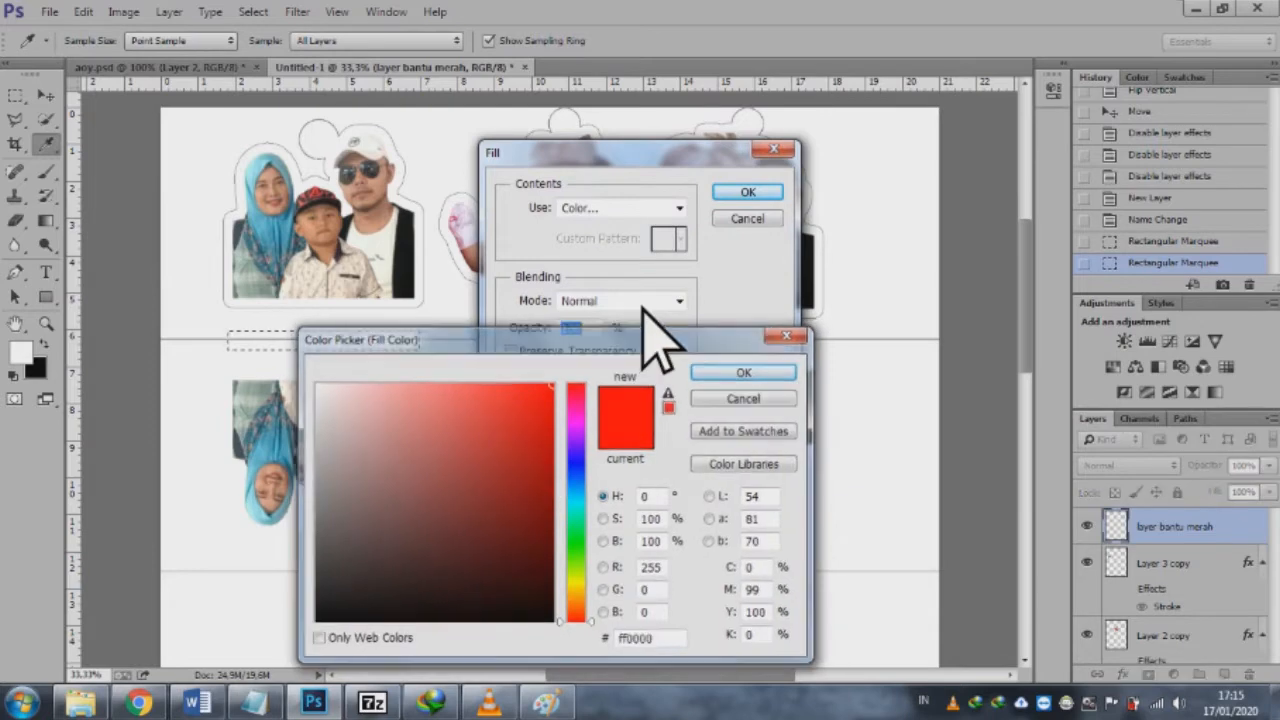
pyautogui.press('Return')
pyautogui.press('Return')
pyautogui.hotkey('ctrl', 'd')
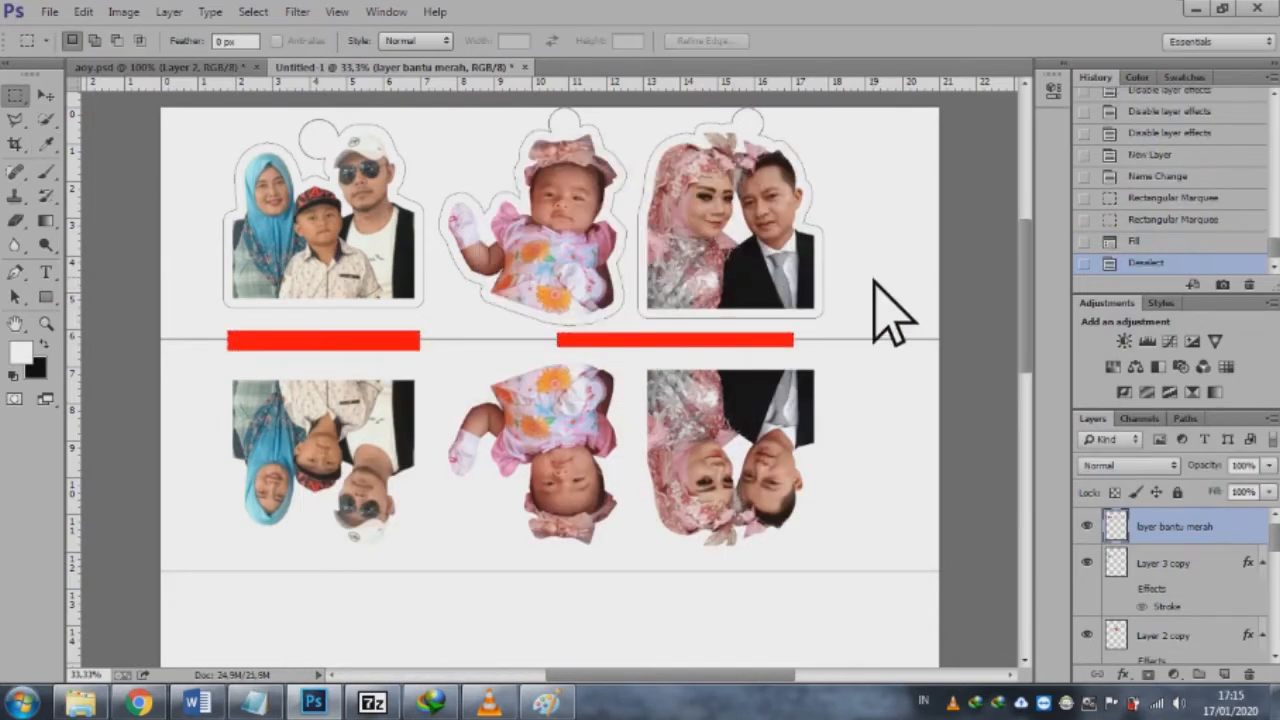
pyautogui.hotkey('ctrl', '+')
pyautogui.hotkey('ctrl', '-')
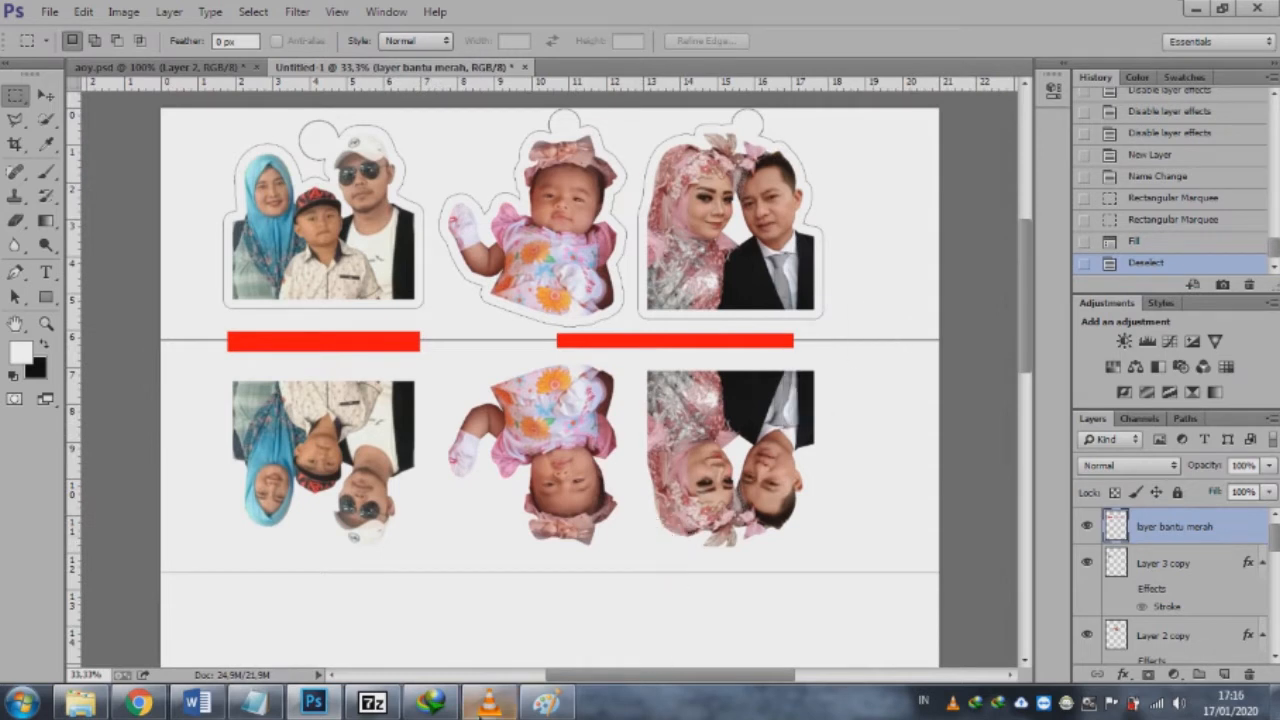
pyautogui.click(487, 703)
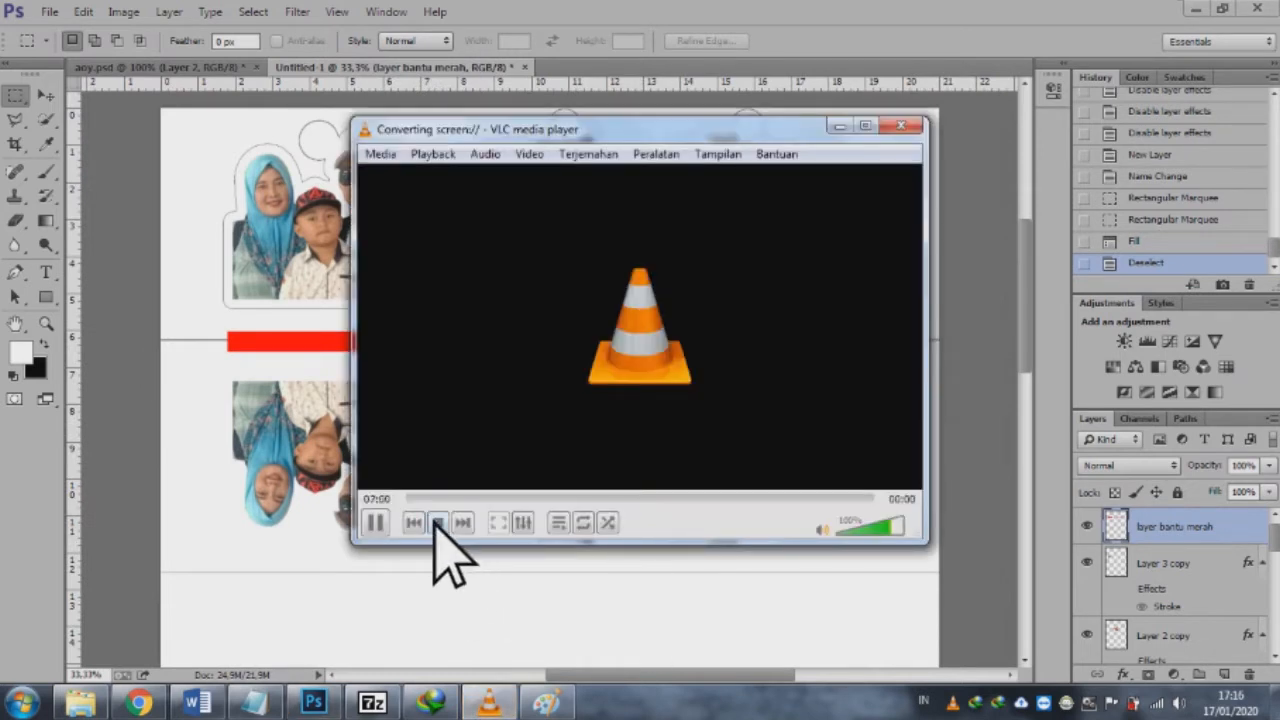